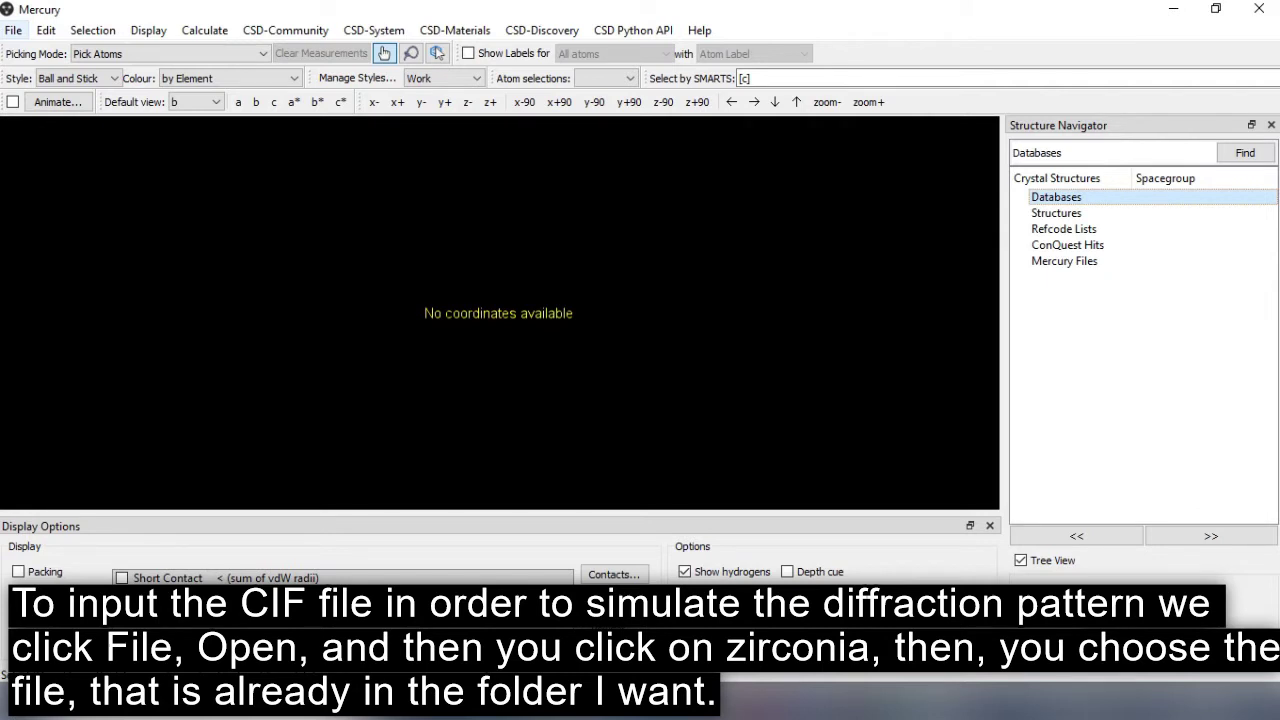
Step: Open the zirconia structure file Zr0_90Y0_09O1_0516_1521474.cif
click(13, 30)
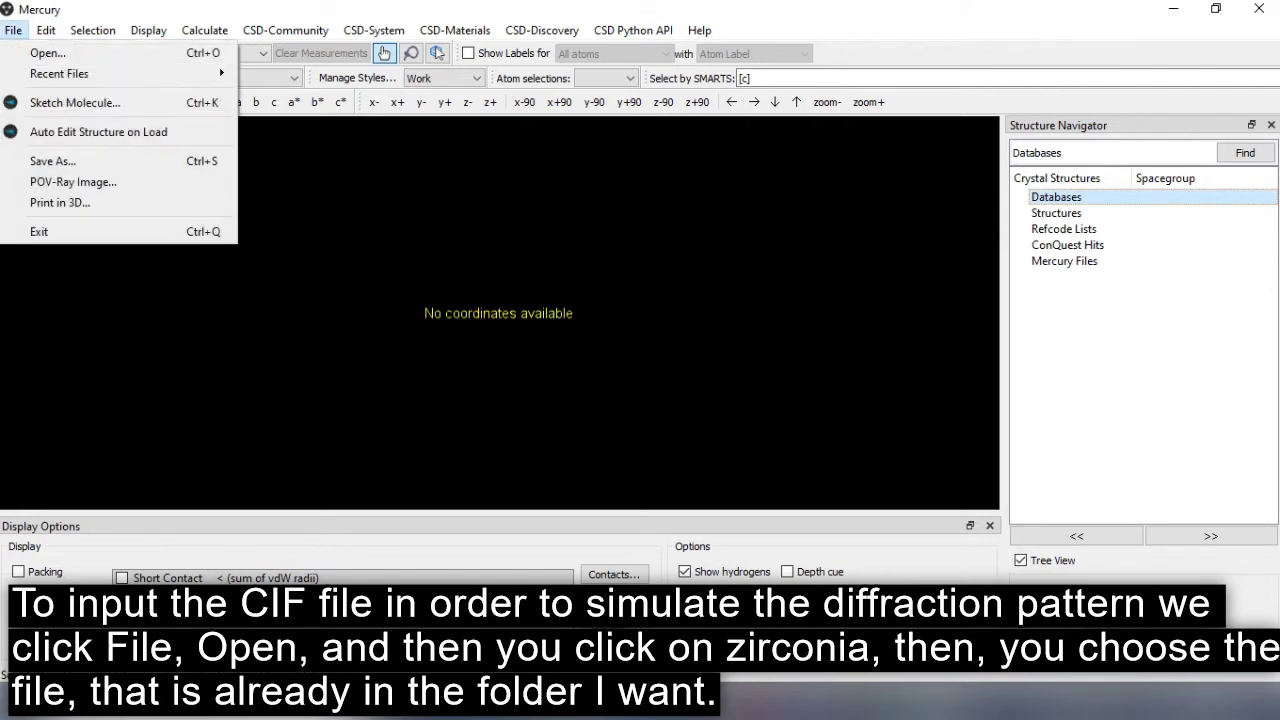
click(47, 53)
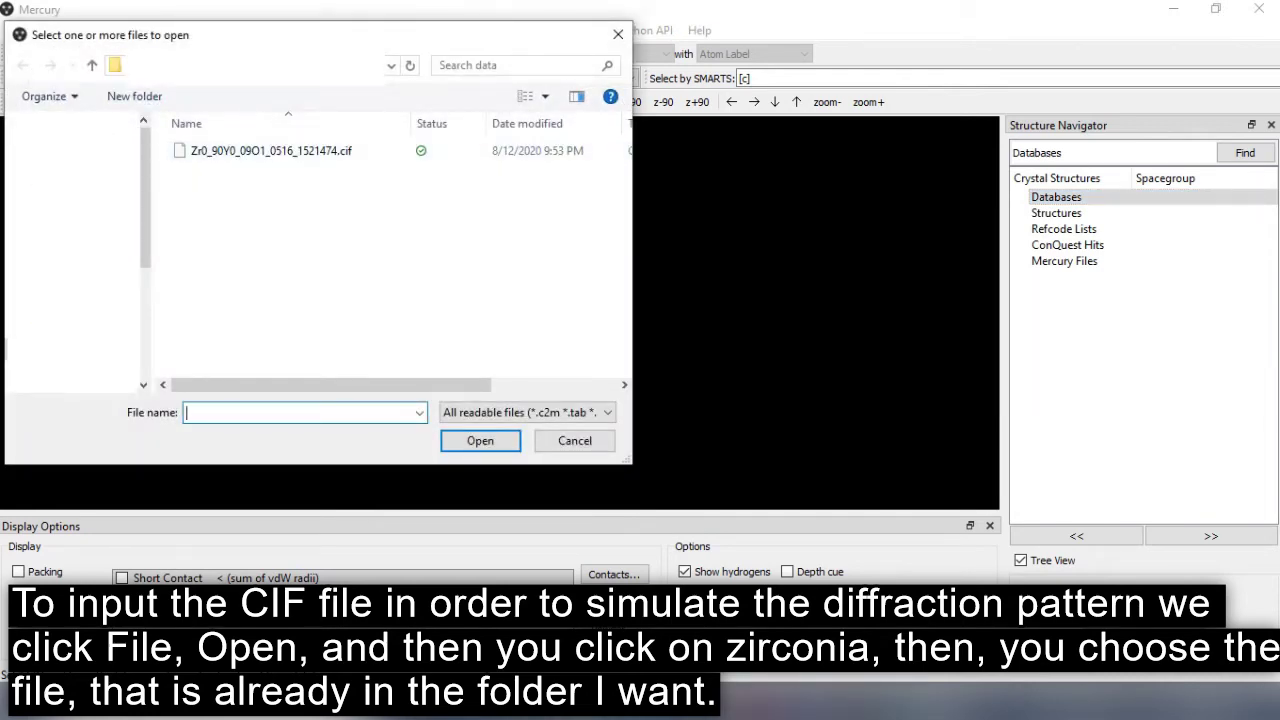
click(271, 150)
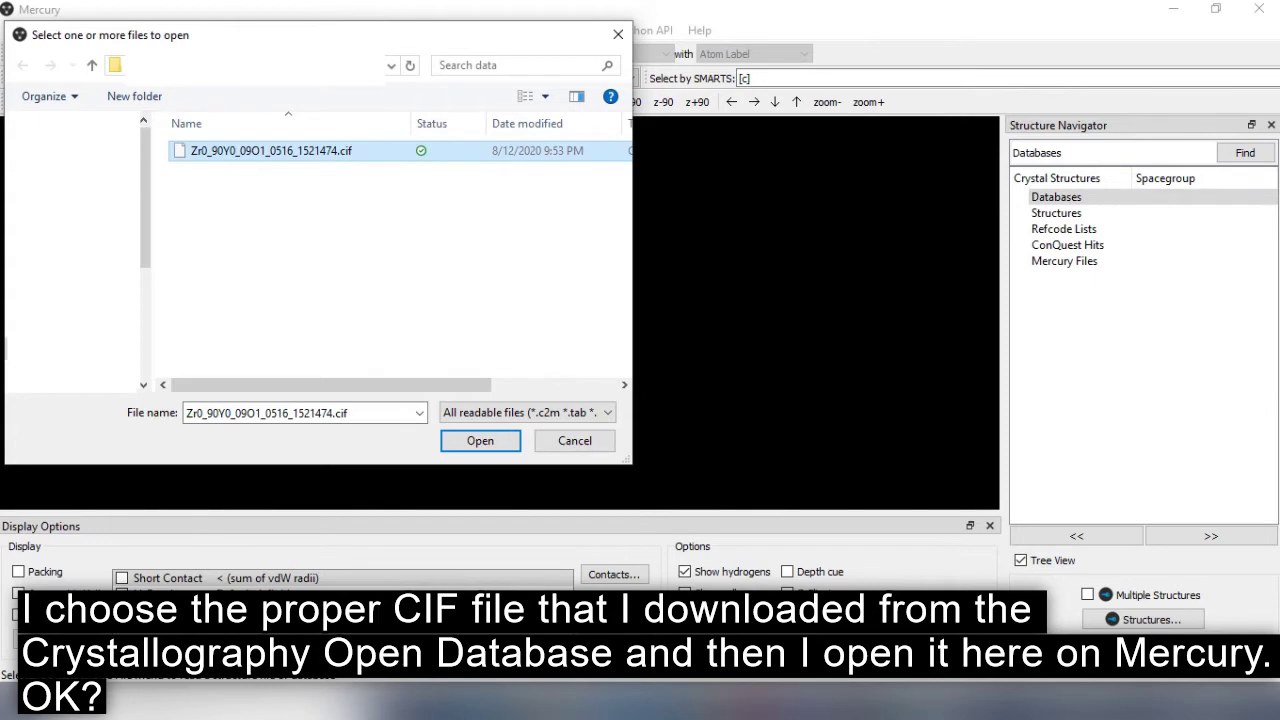
click(480, 440)
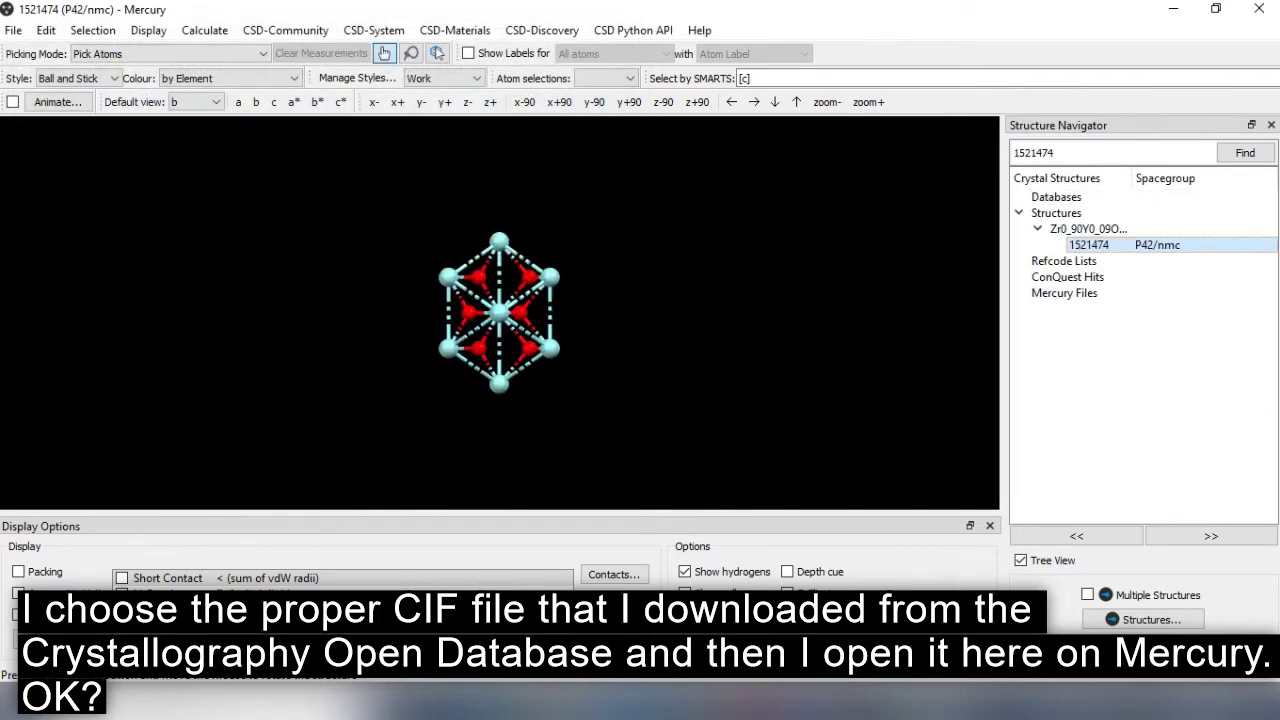
Step: Simulate the structure's powder diffraction pattern and open its pattern settings for customising
drag(499, 312, 590, 390)
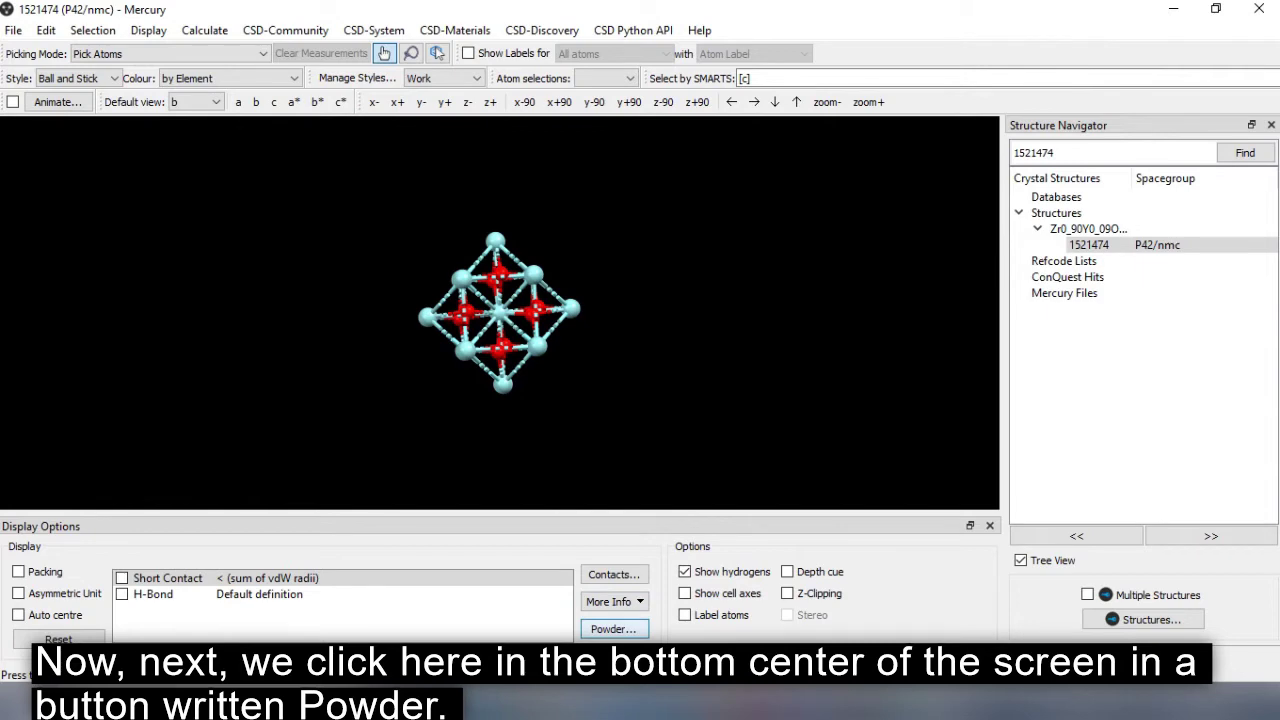
click(613, 629)
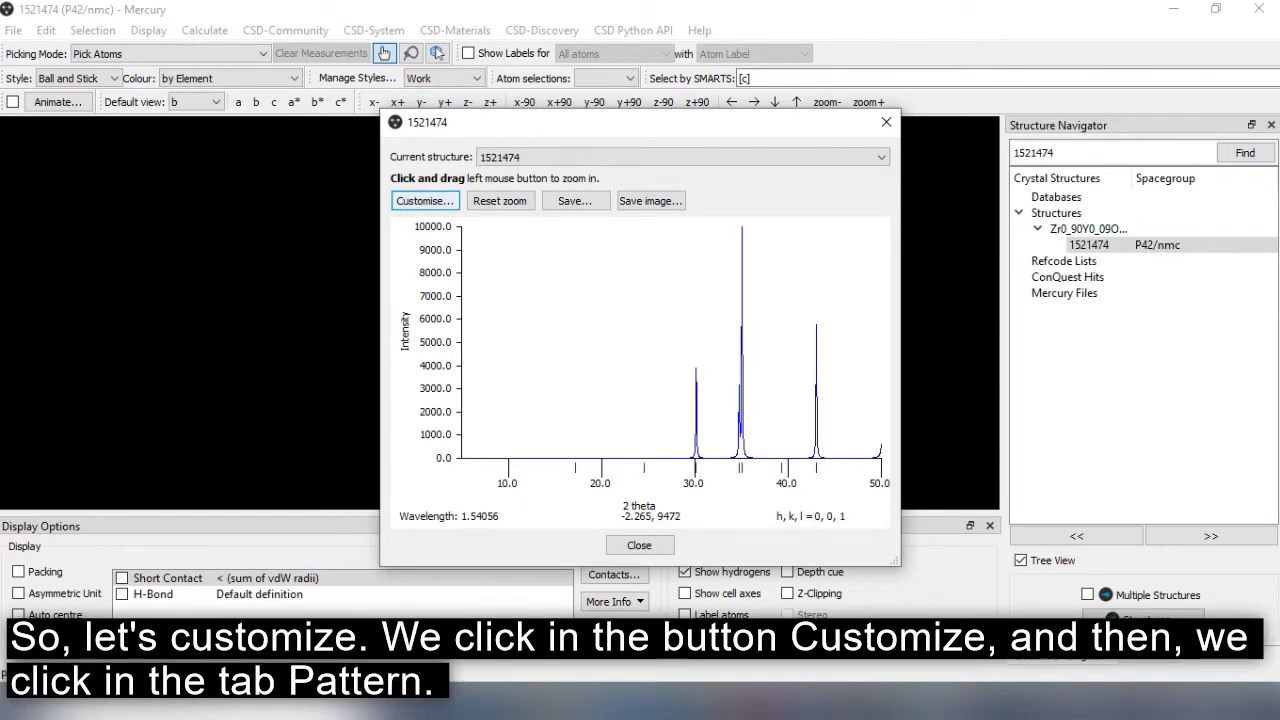
click(424, 201)
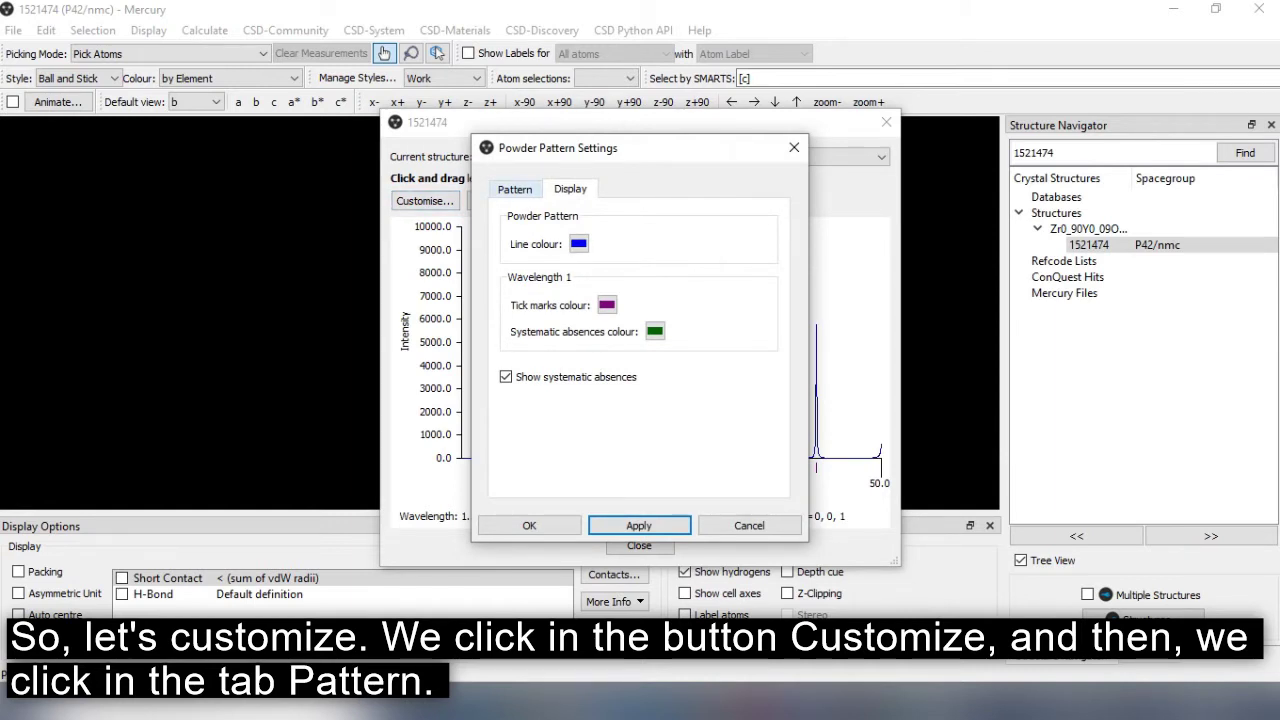
click(514, 189)
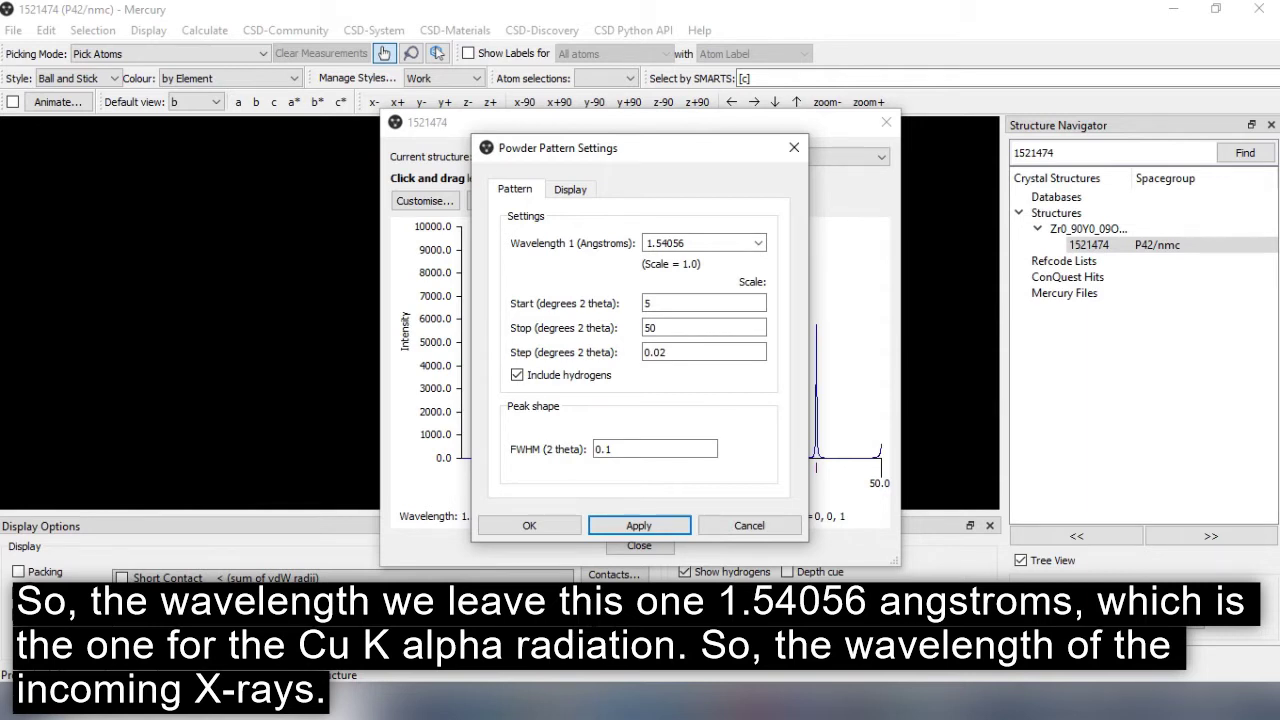
Step: Set the powder pattern's 2 theta range to start at 2 and stop at 100 degrees, and apply it
click(652, 303)
key(BackSpace)
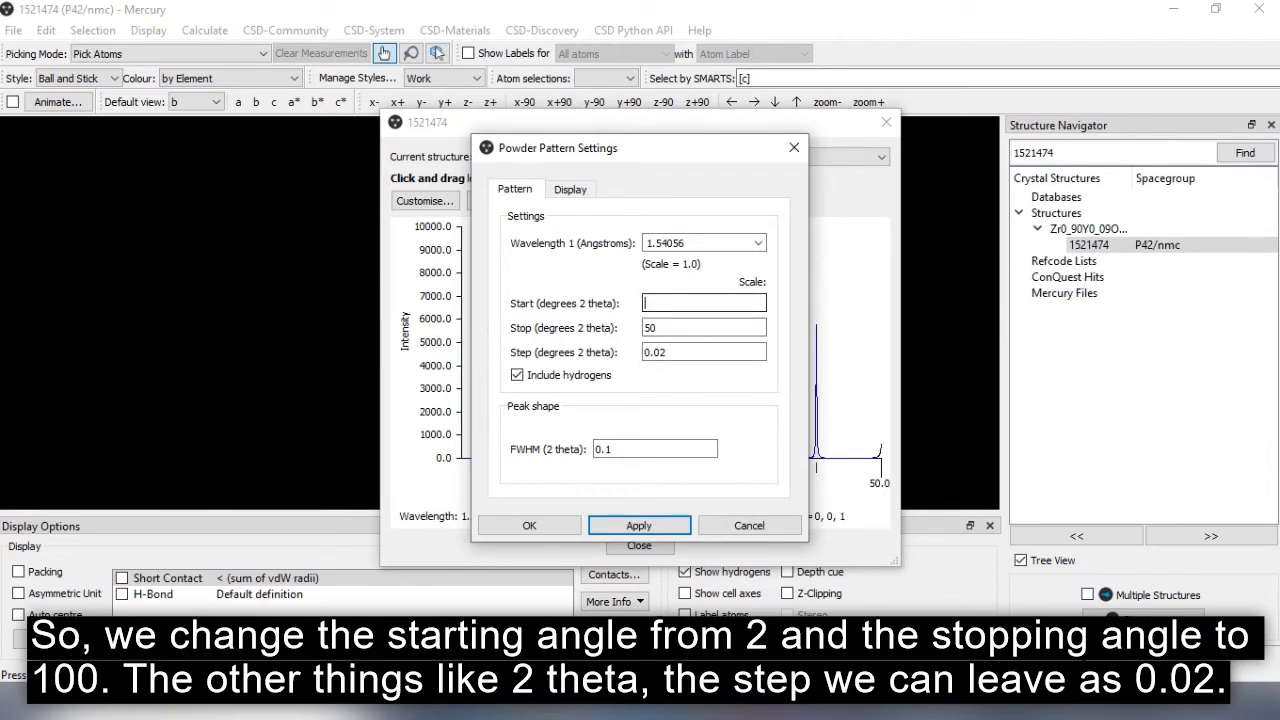
text(2)
click(657, 328)
key(BackSpace)
key(BackSpace)
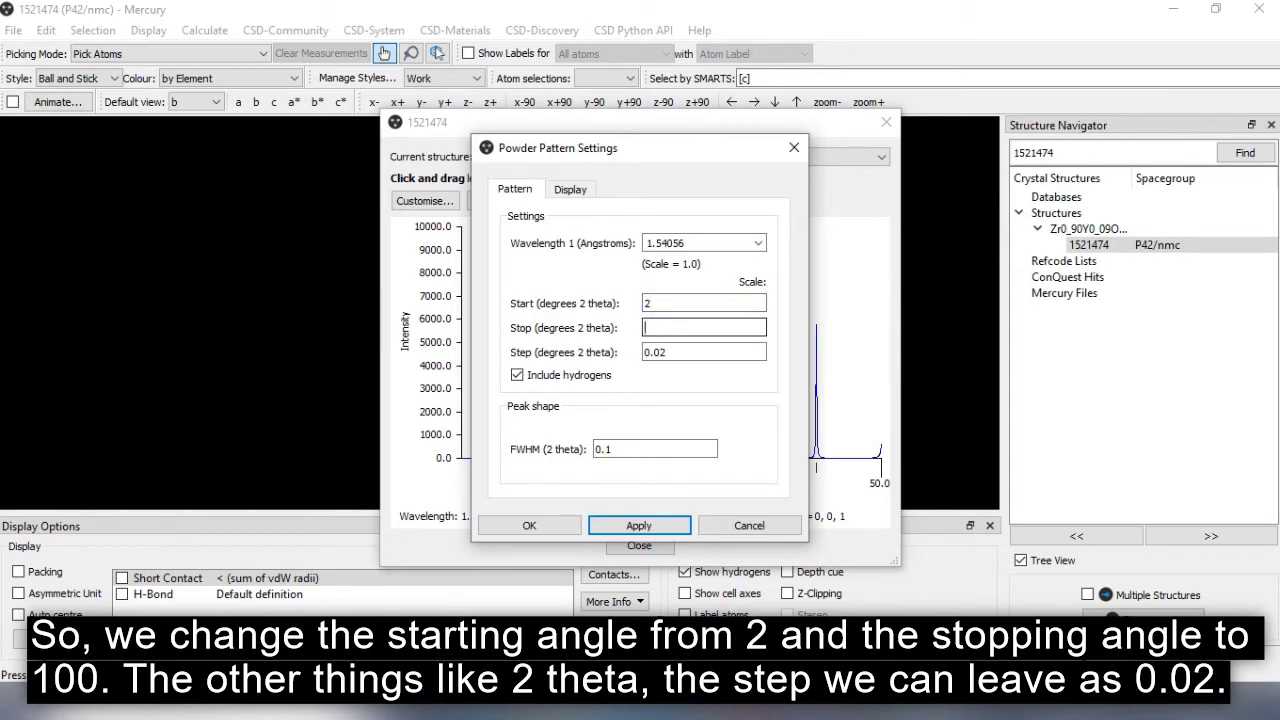
text(100)
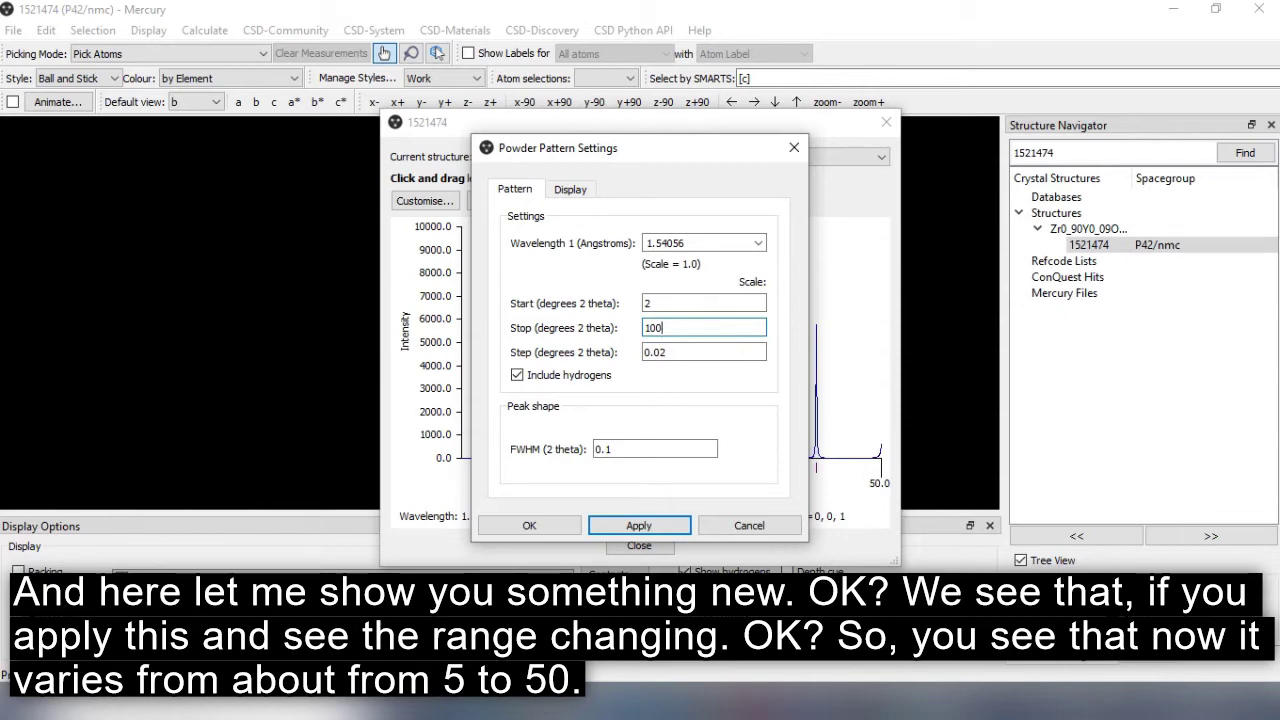
drag(560, 147, 945, 62)
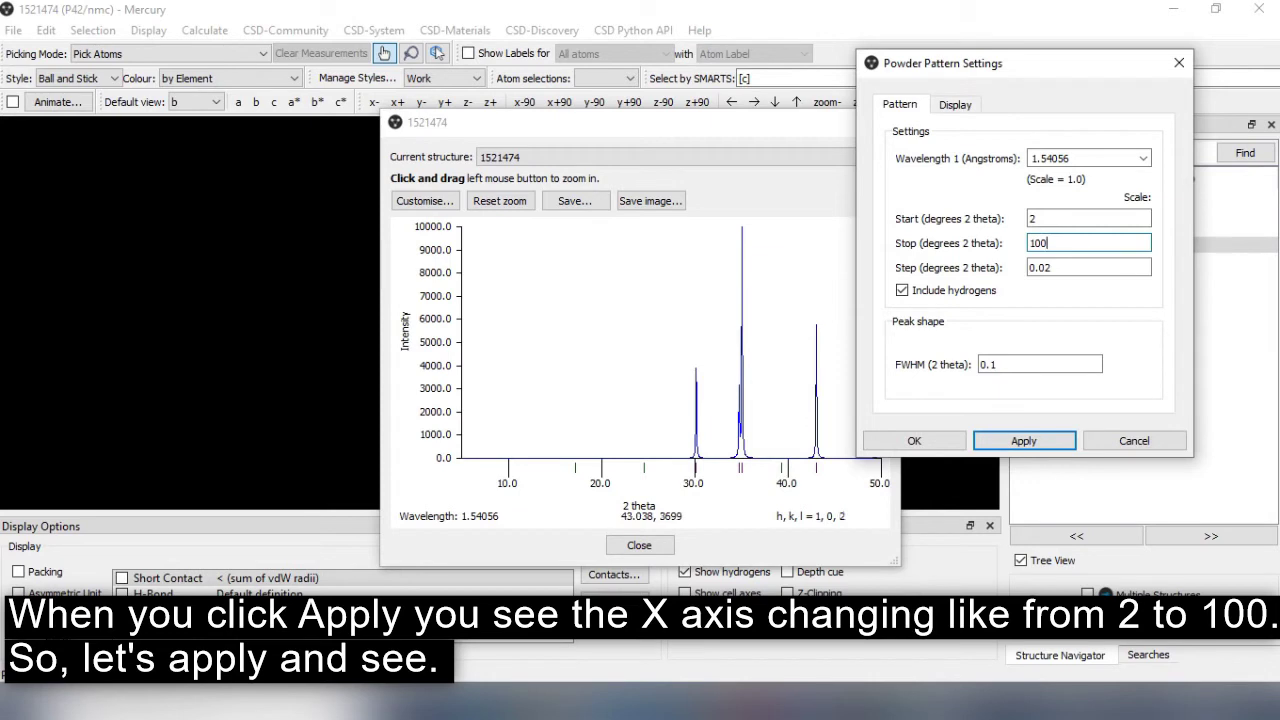
click(1024, 440)
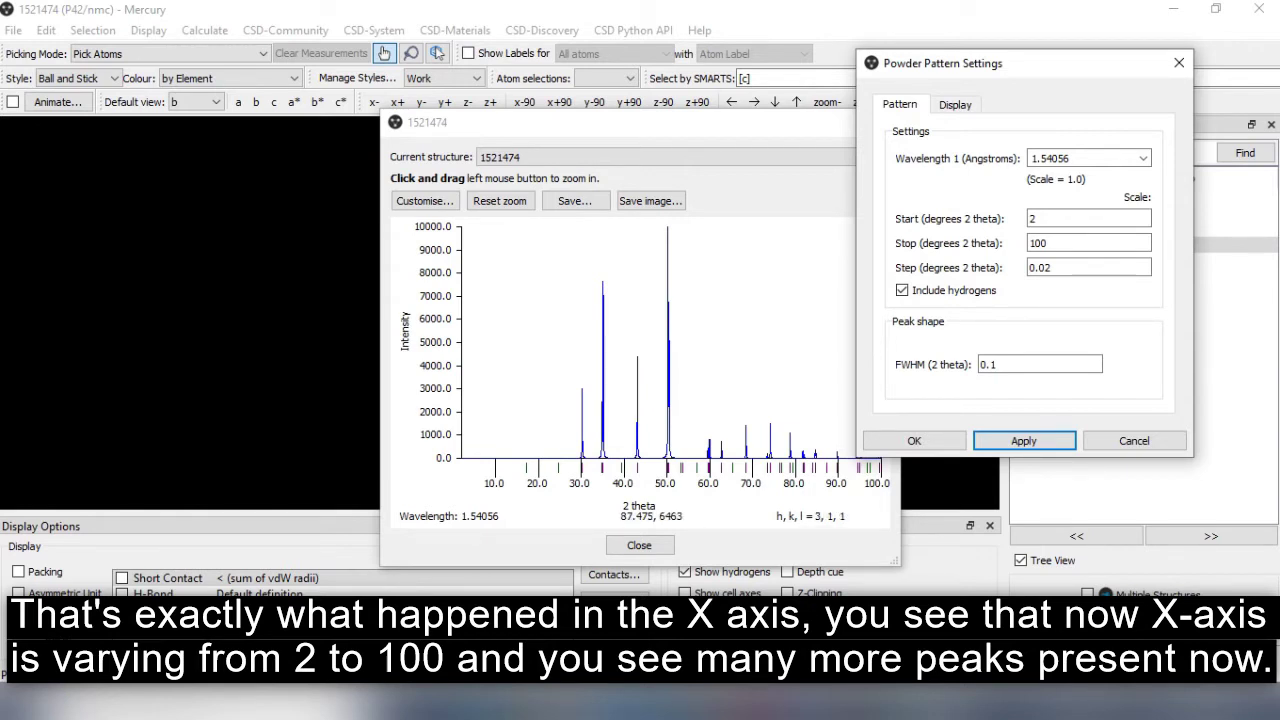
Step: Set the peak shape FWHM to 0.9 and apply it to the powder pattern
drag(1000, 63, 1063, 61)
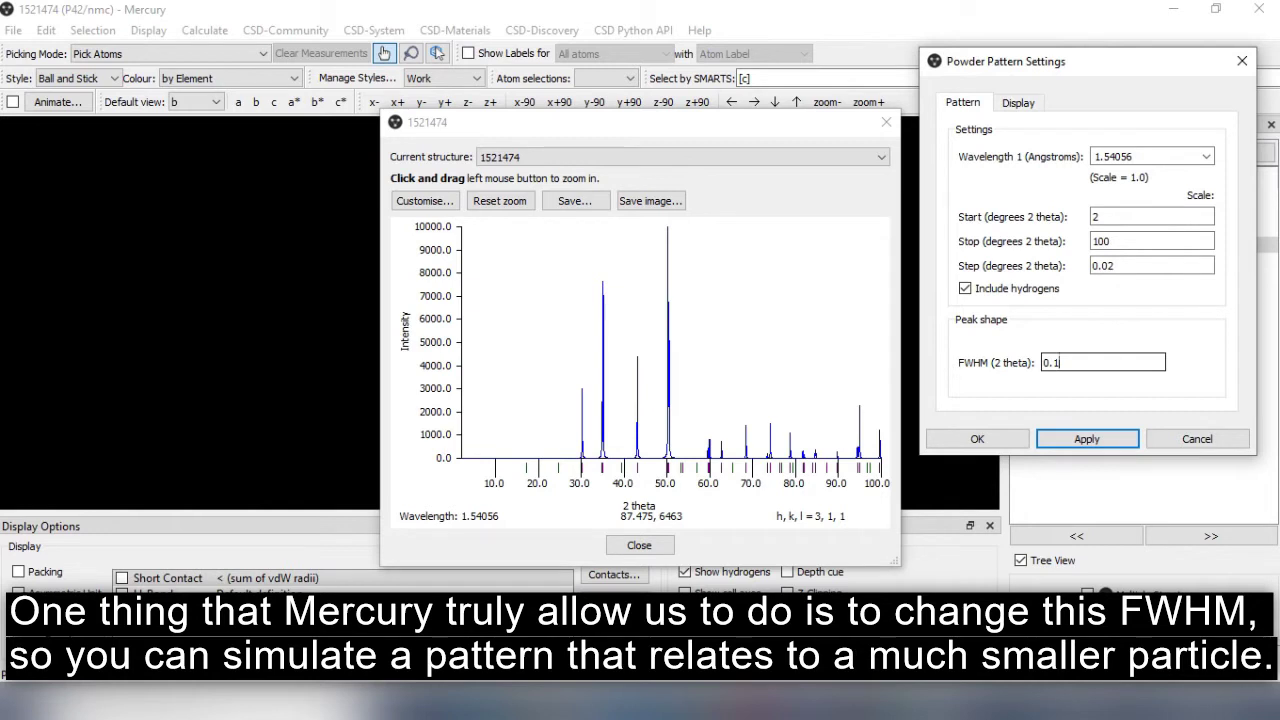
click(1060, 362)
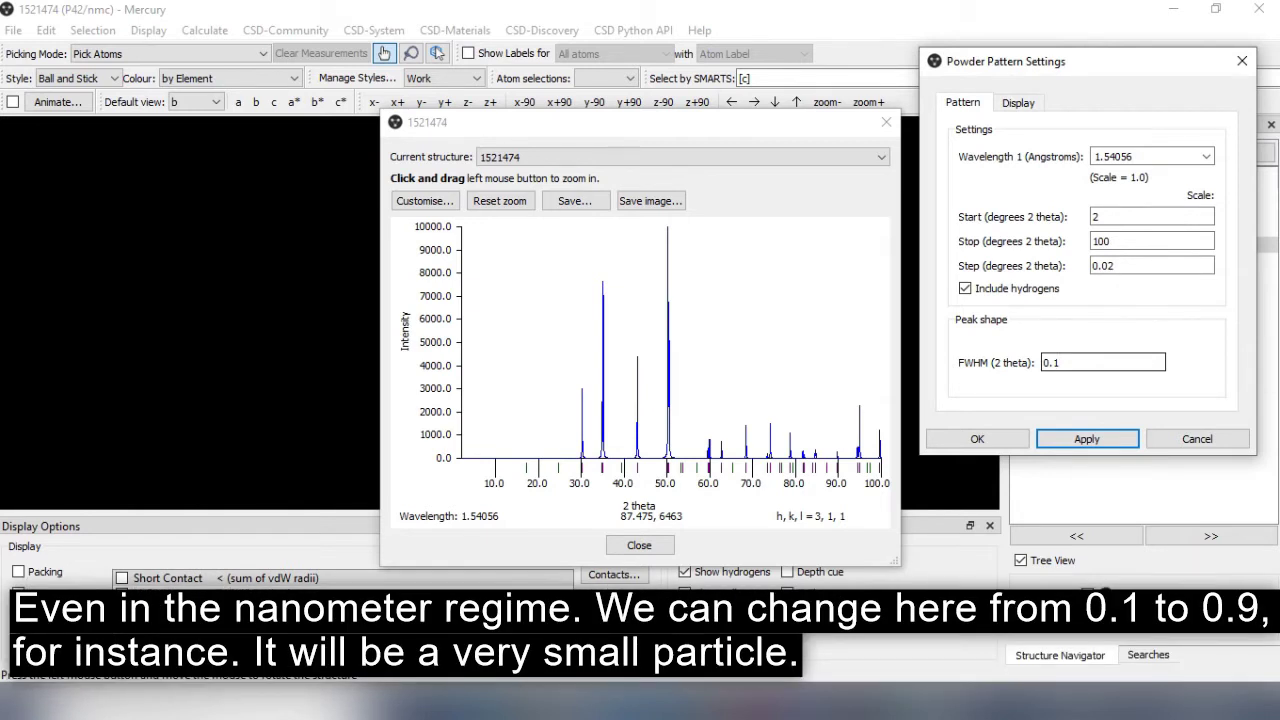
key(BackSpace)
text(9)
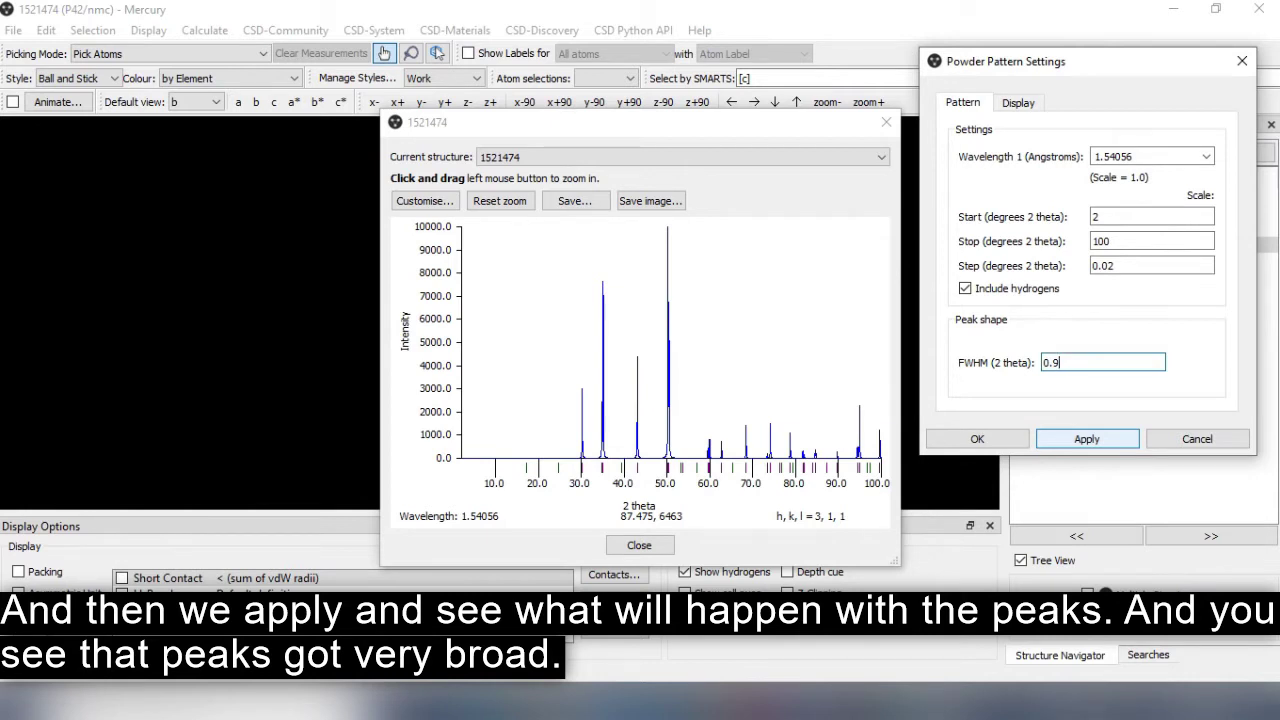
key(Return)
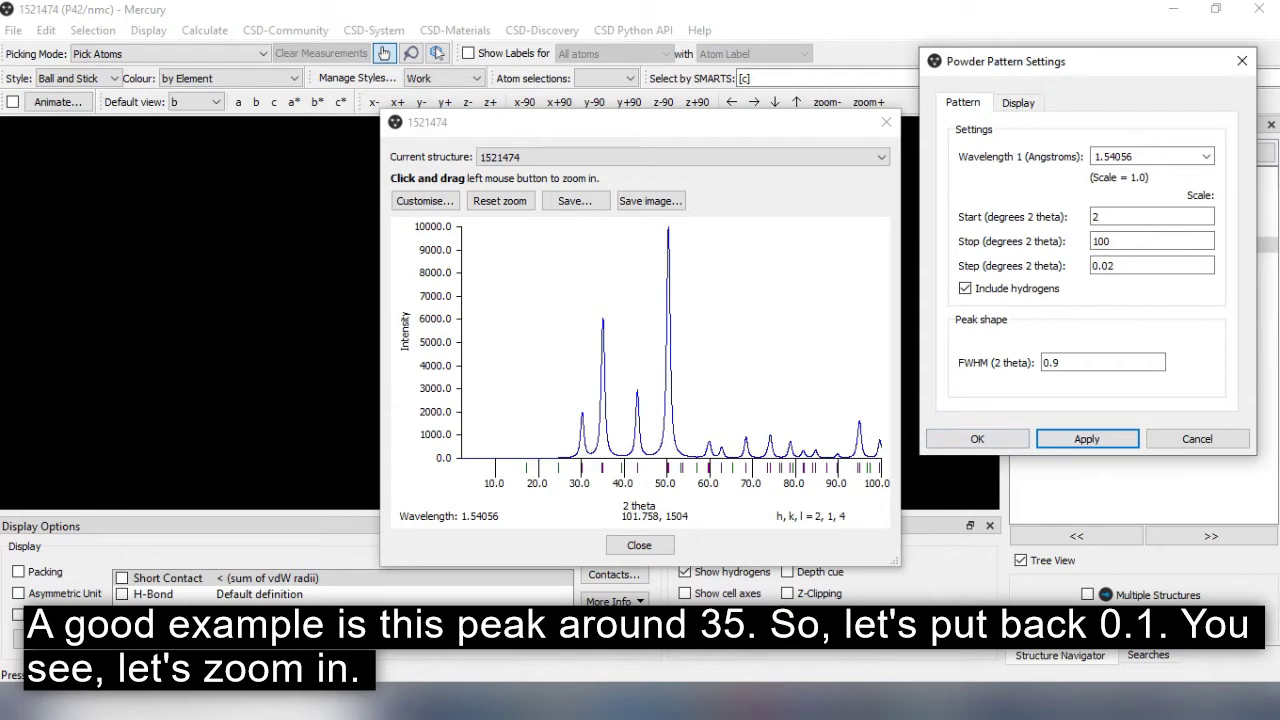
Step: Set the FWHM back to 0.1 and enlarge the pattern around the 35-degree peak
click(1062, 362)
key(BackSpace)
text(1)
key(Return)
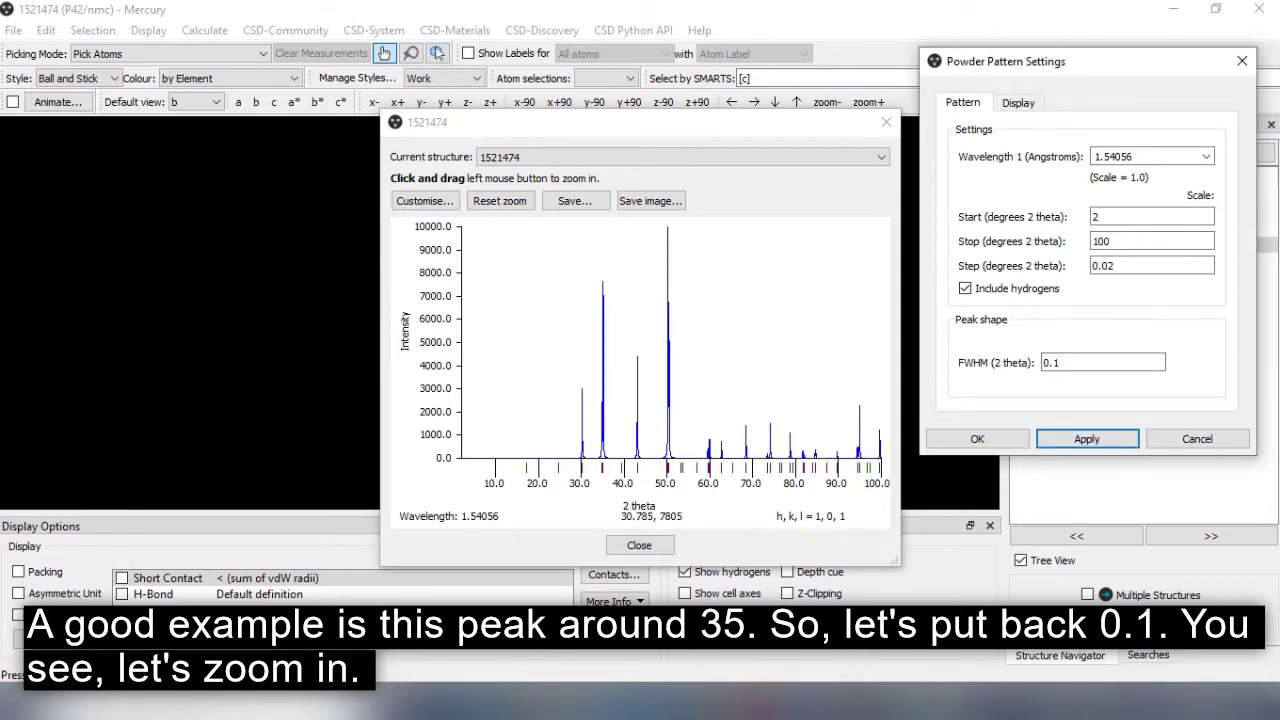
click(585, 278)
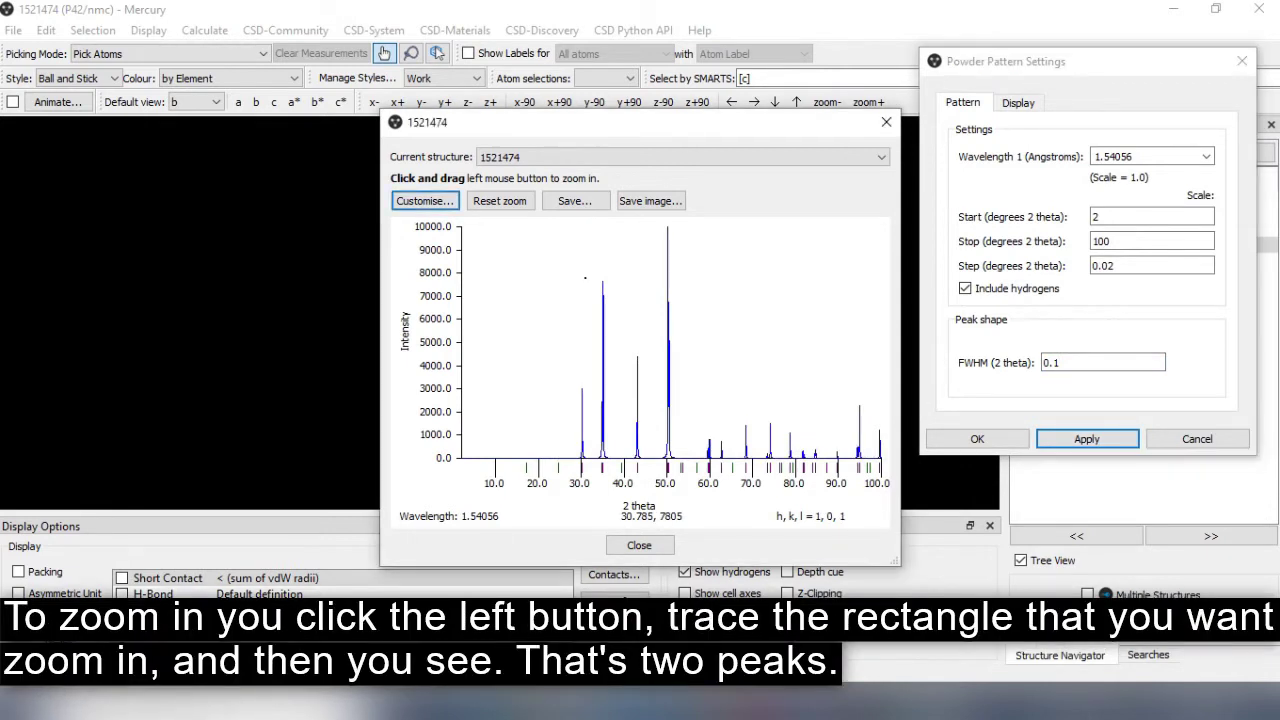
drag(585, 278, 617, 472)
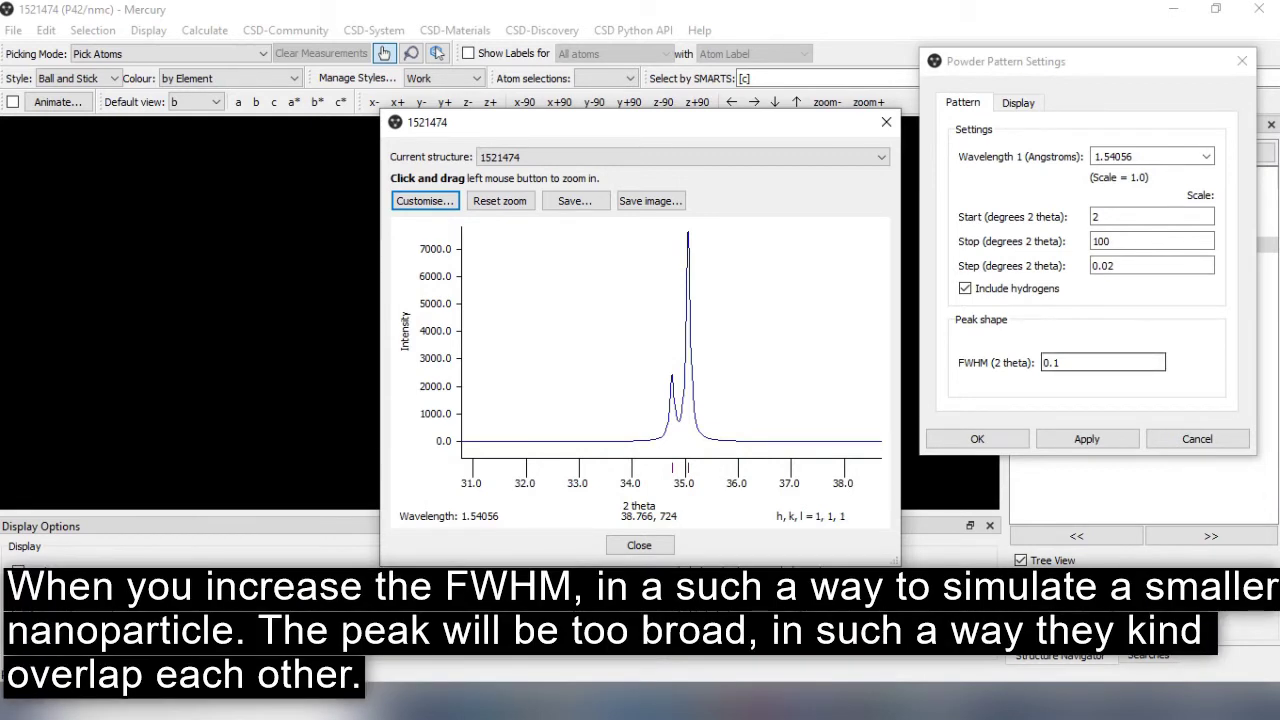
Step: Apply an FWHM of 0.9 again and enlarge the region around the 35-degree peak for comparison
click(1062, 362)
key(BackSpace)
text(9)
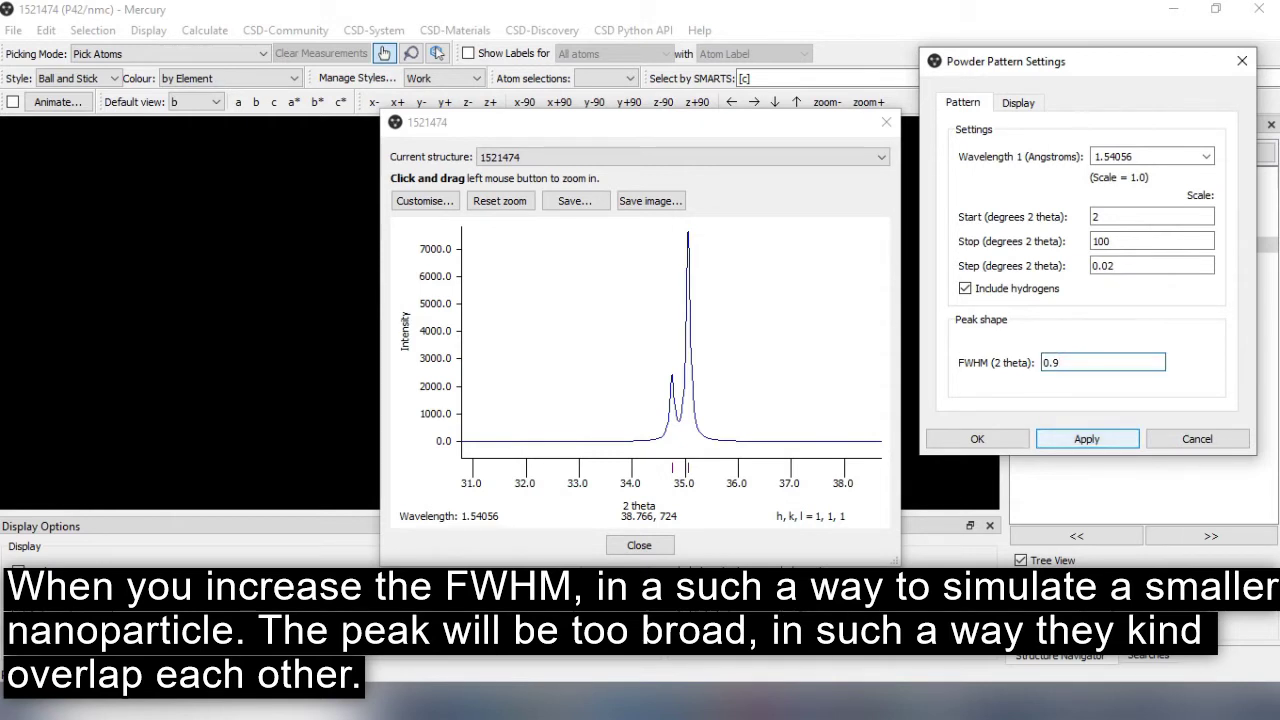
key(Return)
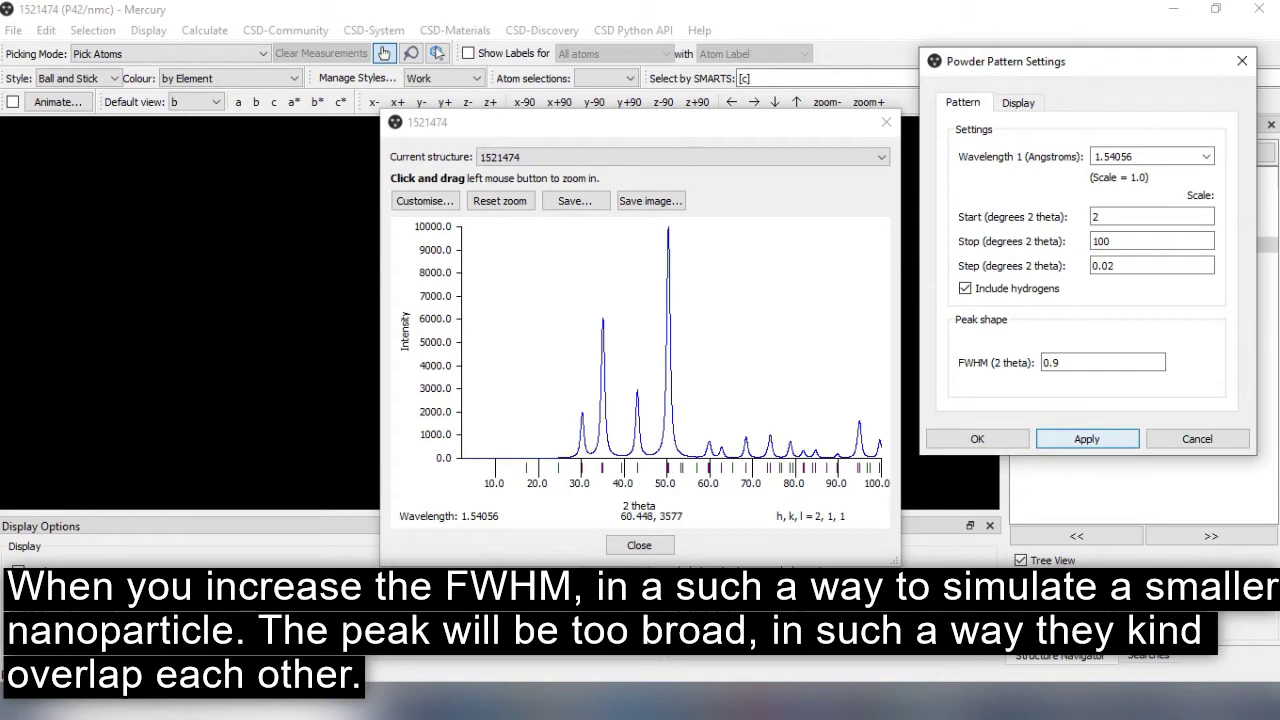
drag(580, 299, 618, 462)
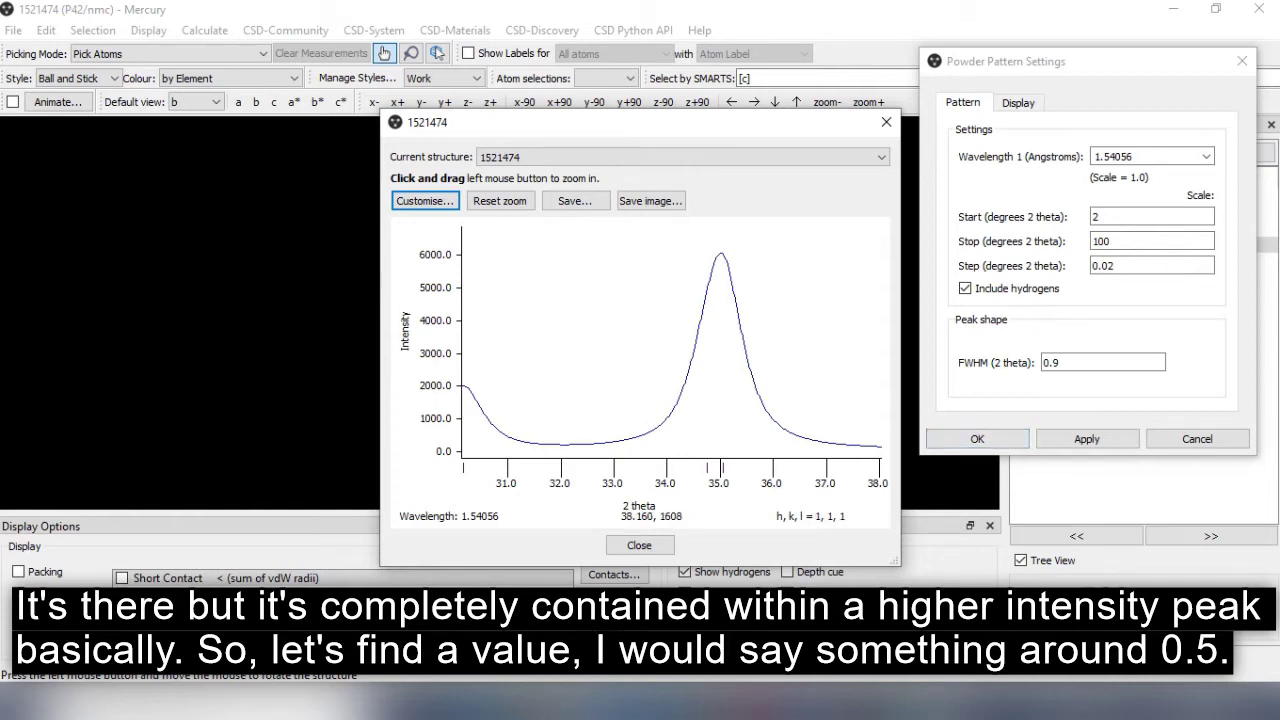
Step: Apply an FWHM of 0.5 and enlarge the pattern between about 29 and 38 degrees 2 theta
click(1060, 362)
key(BackSpace)
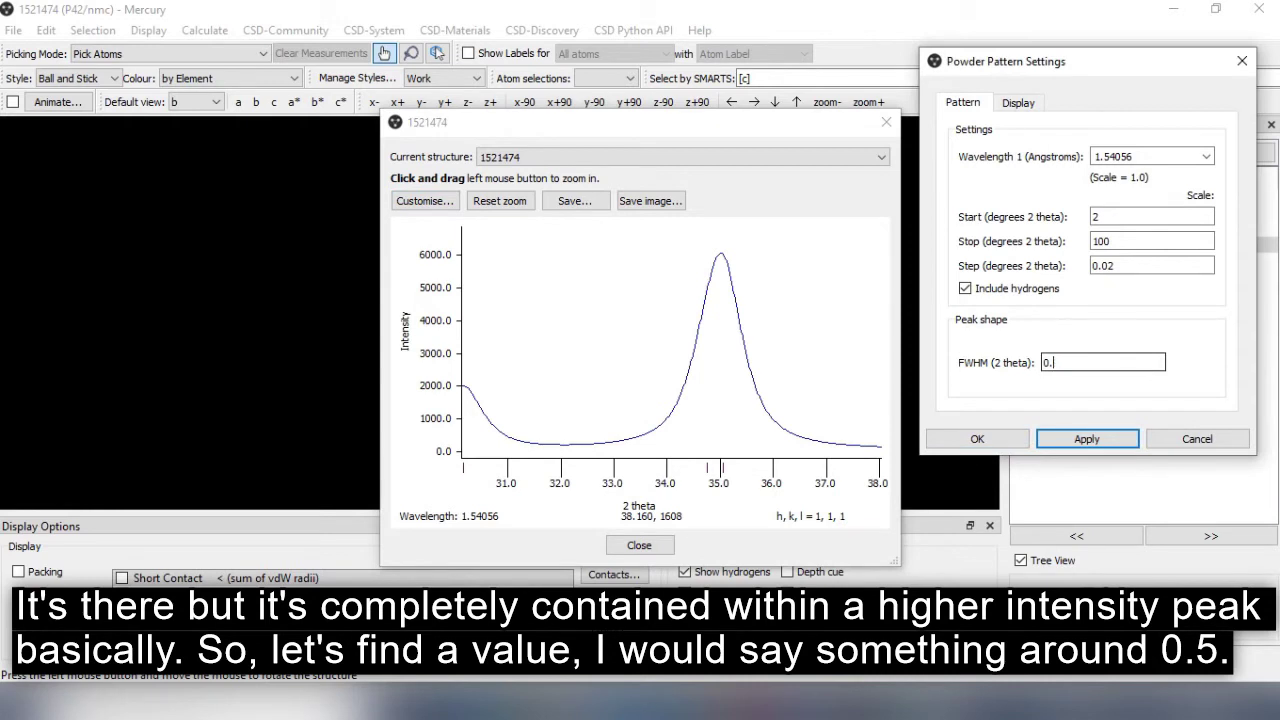
text(5)
key(Return)
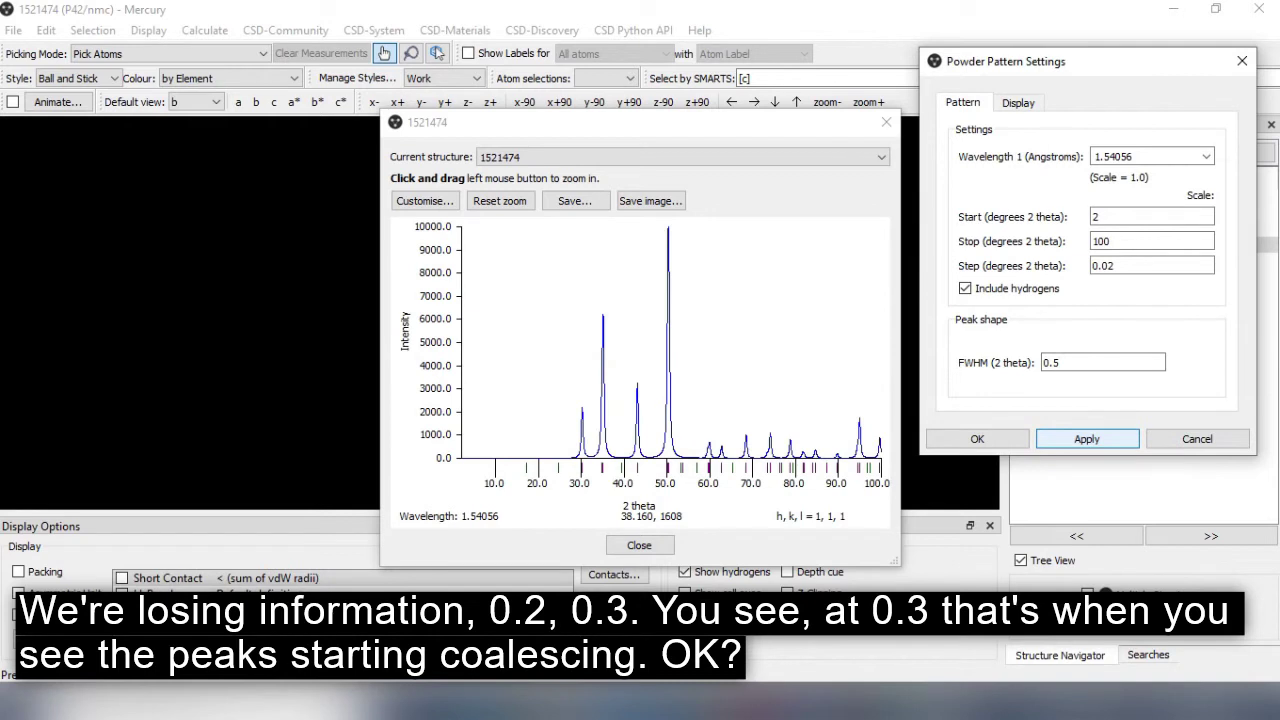
drag(577, 300, 617, 495)
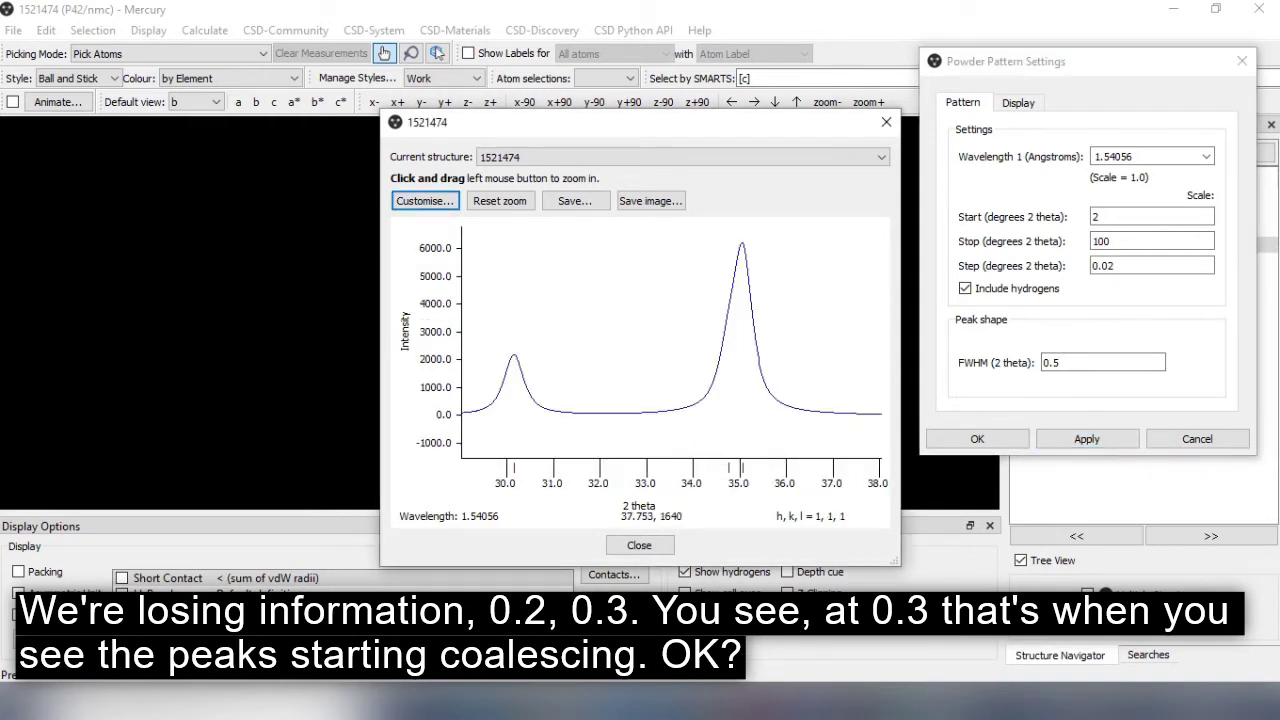
Step: Apply an FWHM of 0.2 and enlarge the pattern between about 30 and 43 degrees 2 theta
click(1061, 362)
key(BackSpace)
text(2)
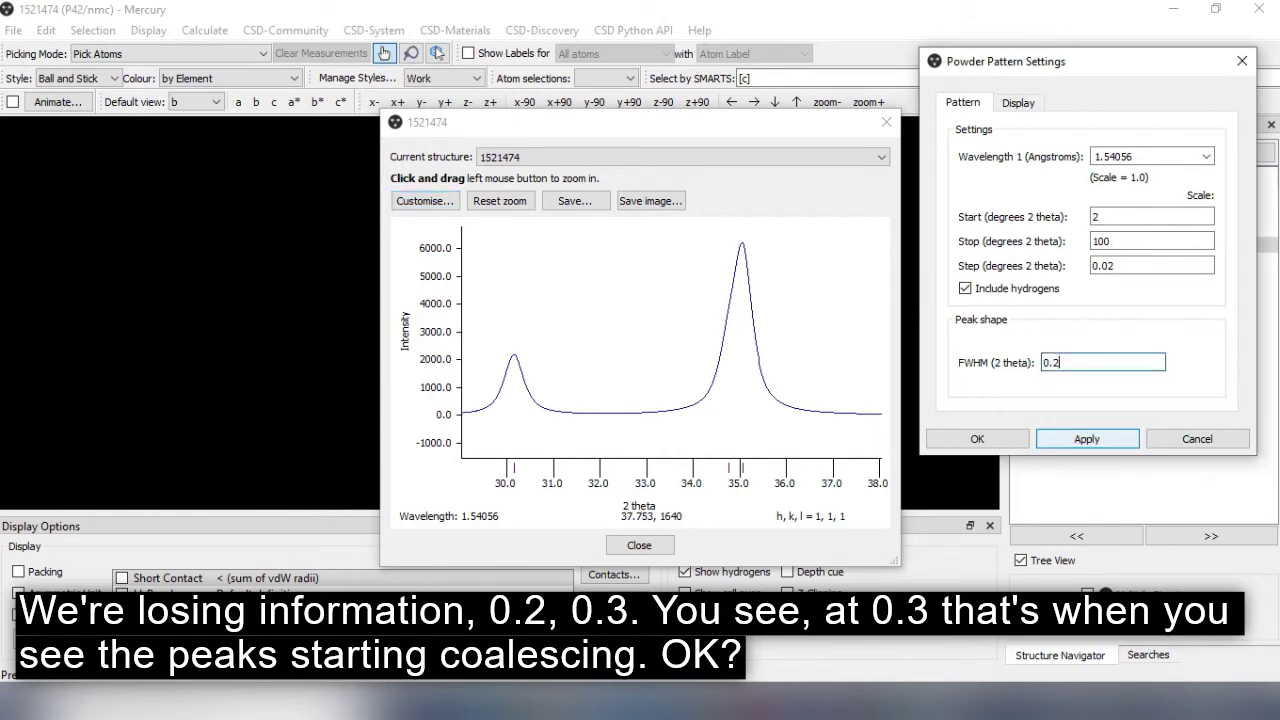
key(Return)
drag(578, 278, 640, 458)
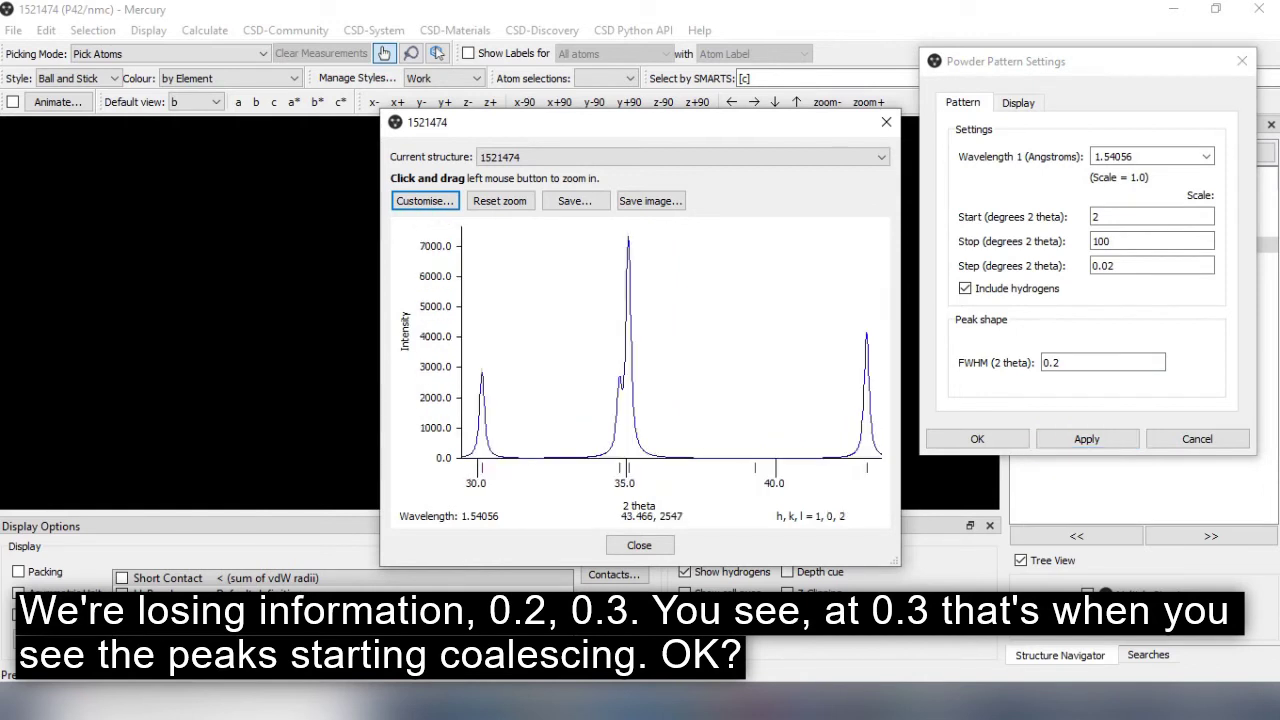
Step: Apply an FWHM of 0.3 and enlarge the pattern around the 35-degree peak
click(1062, 362)
key(BackSpace)
text(3)
key(Return)
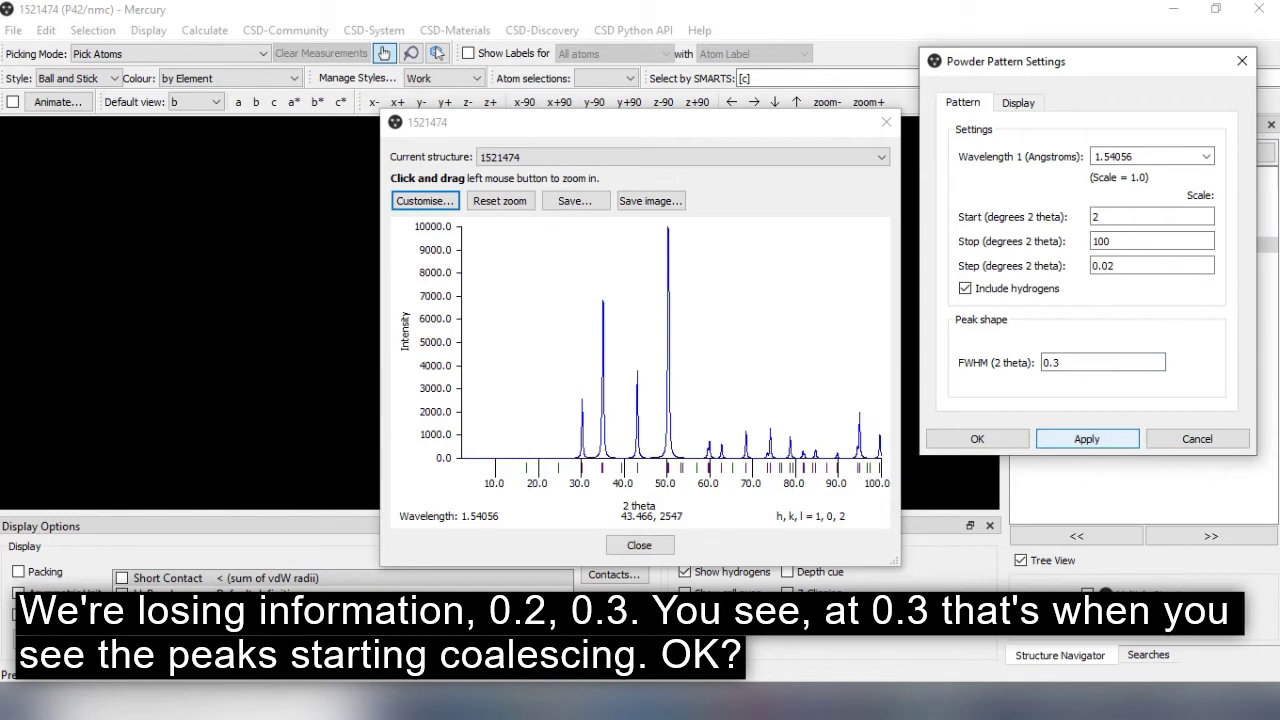
drag(585, 280, 615, 462)
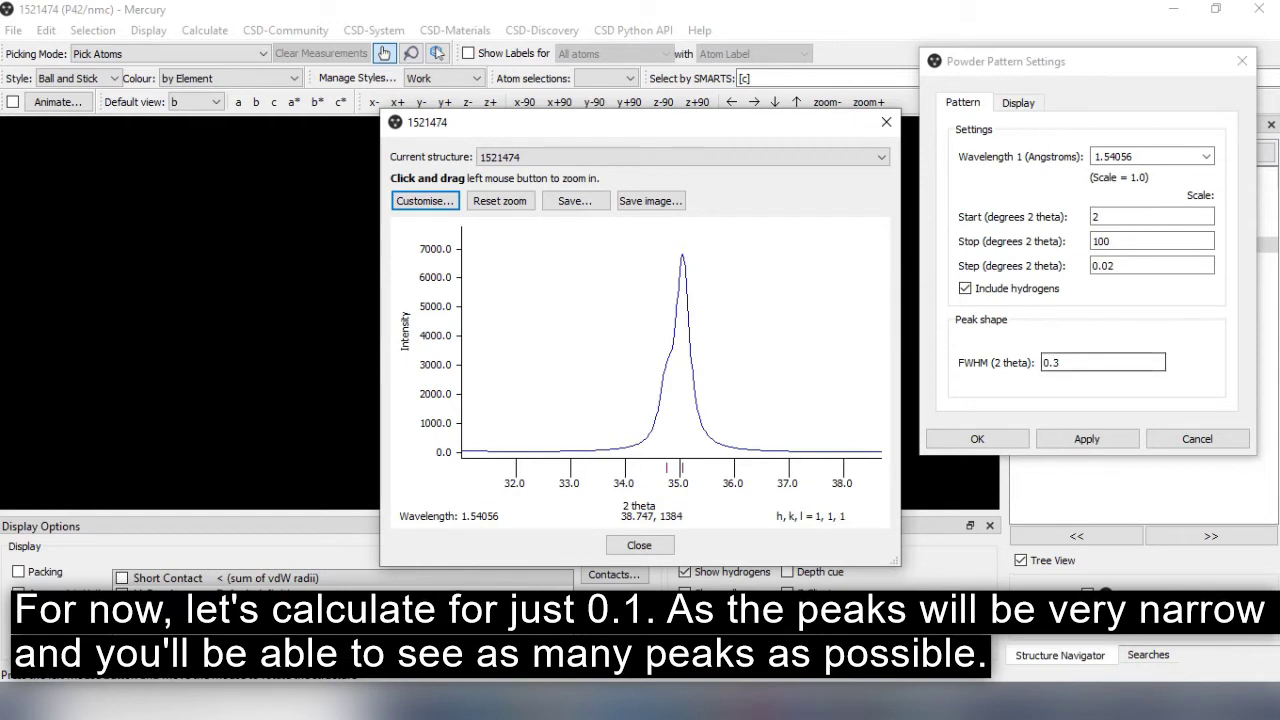
Step: Set the FWHM to 0.1, apply it to the pattern and accept the powder pattern settings
click(1060, 362)
key(BackSpace)
text(1)
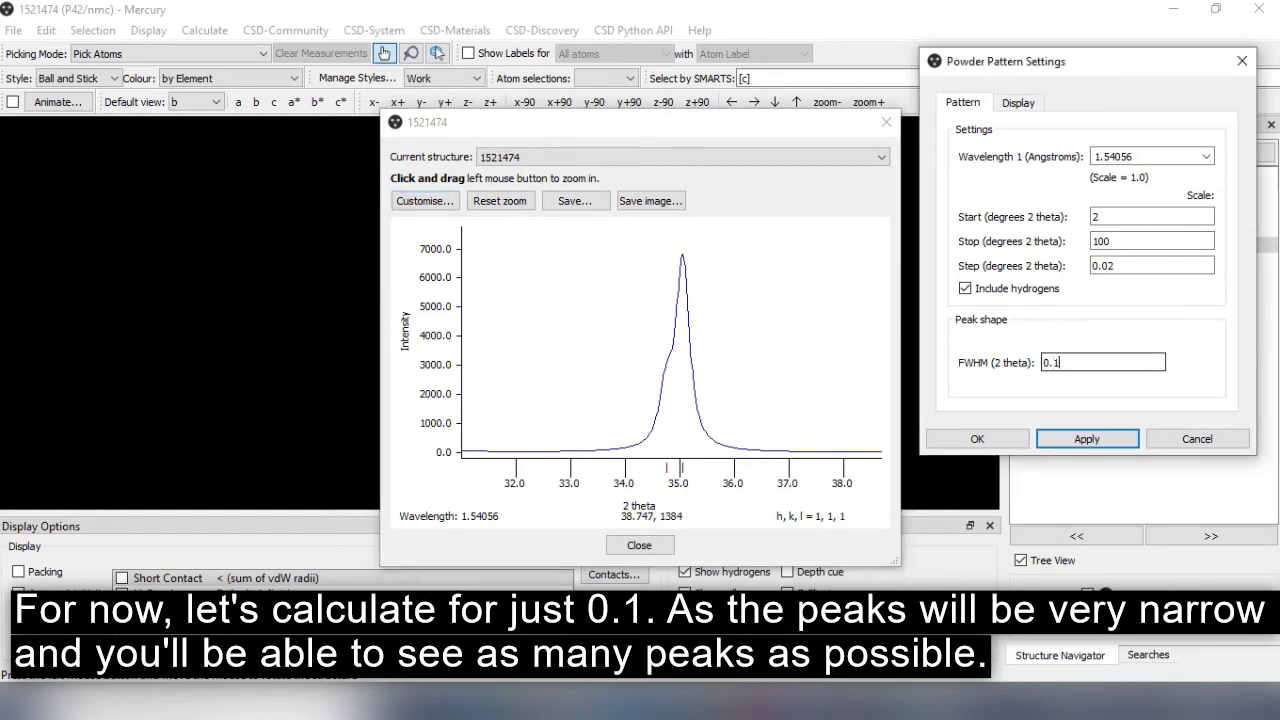
click(1087, 439)
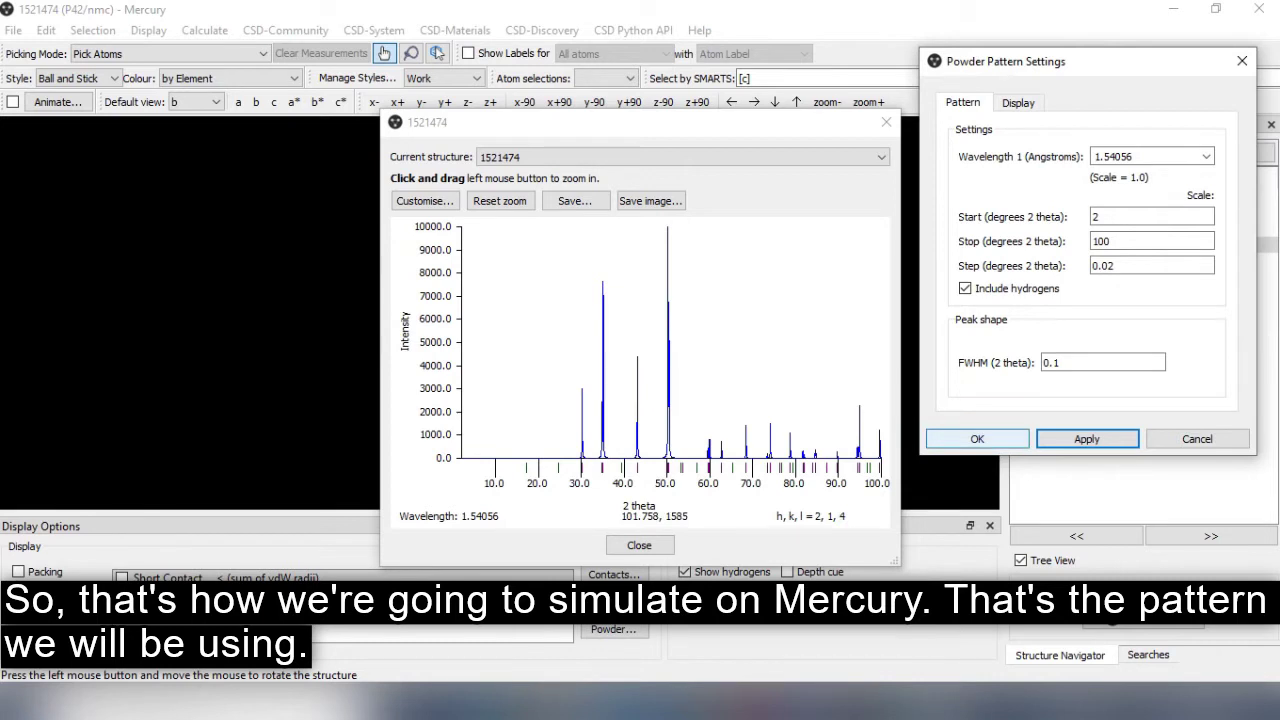
click(977, 439)
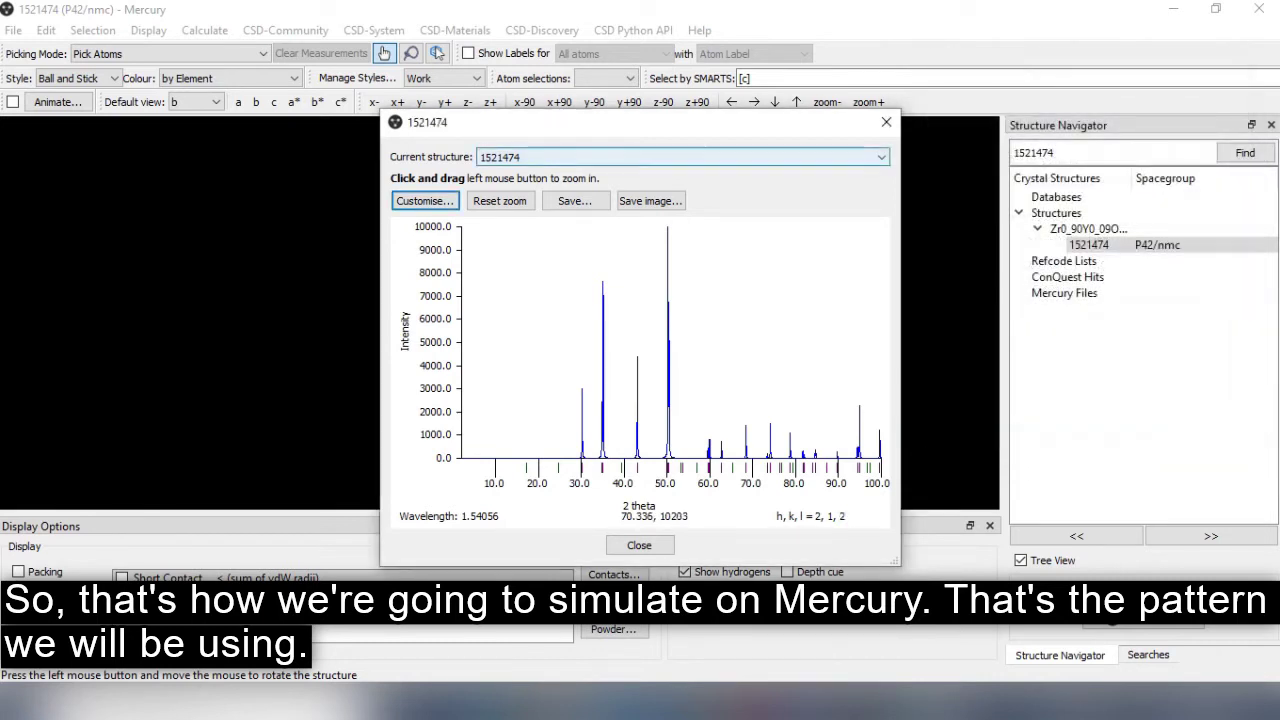
Step: Read the first peak's position in Mercury and enter 30.345 as its 2 theta position in cell B2 in Excel
drag(757, 122, 725, 71)
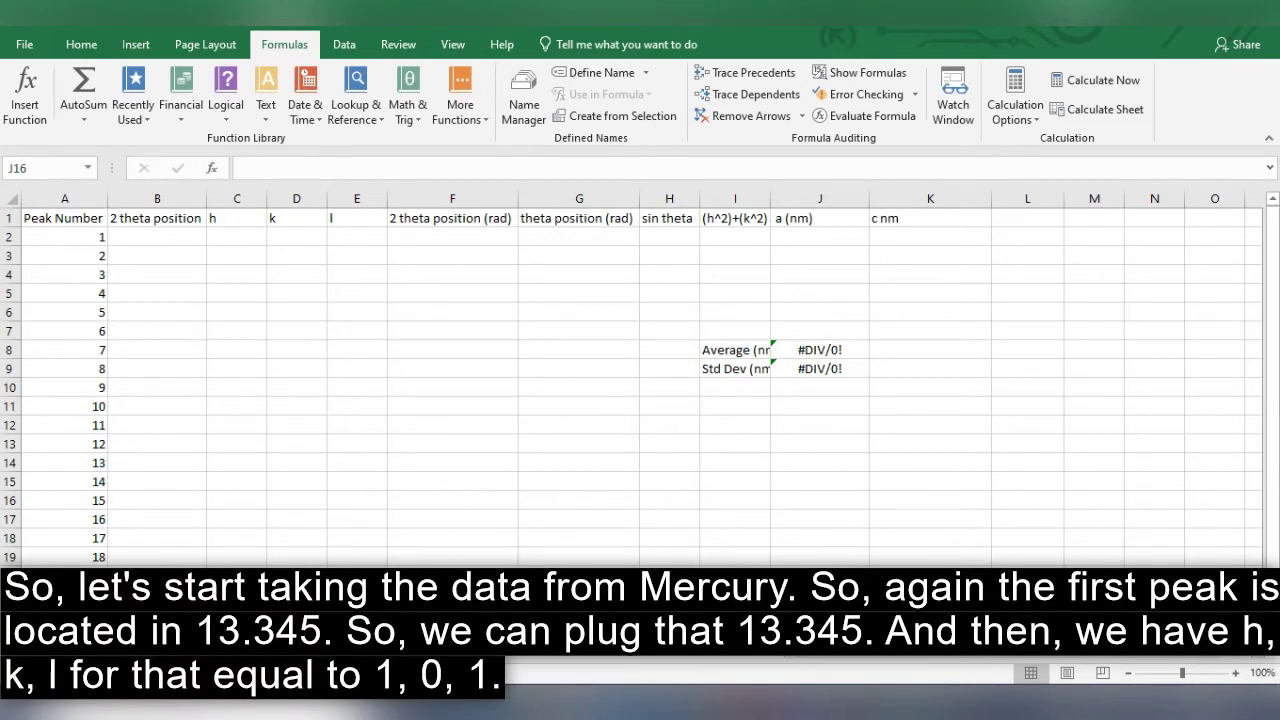
key(alt+Tab)
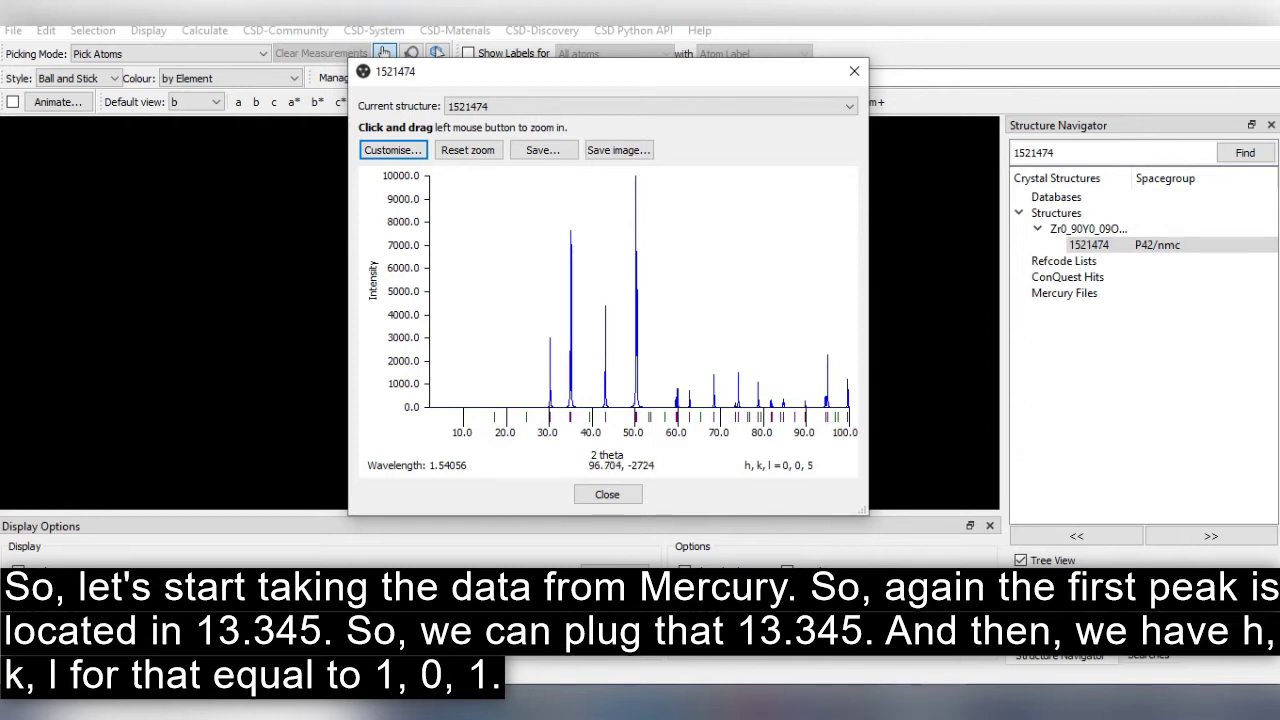
mouse_move(900, 704)
click(898, 620)
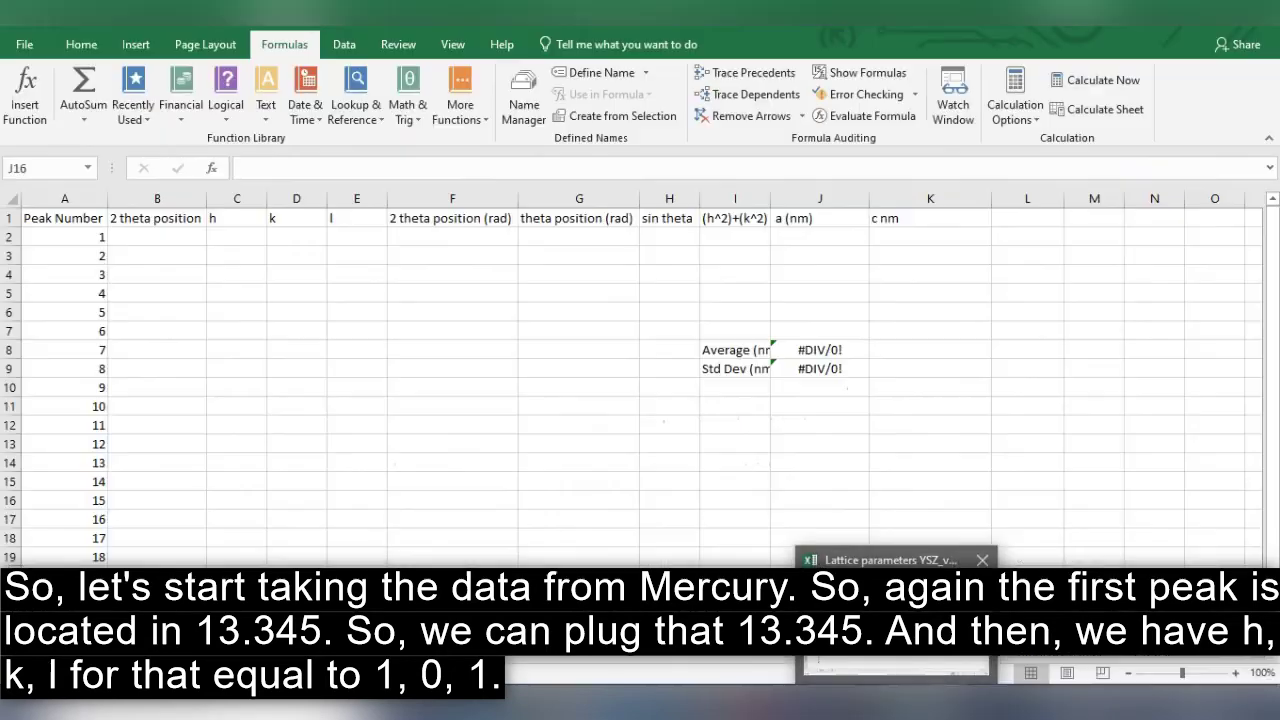
click(156, 236)
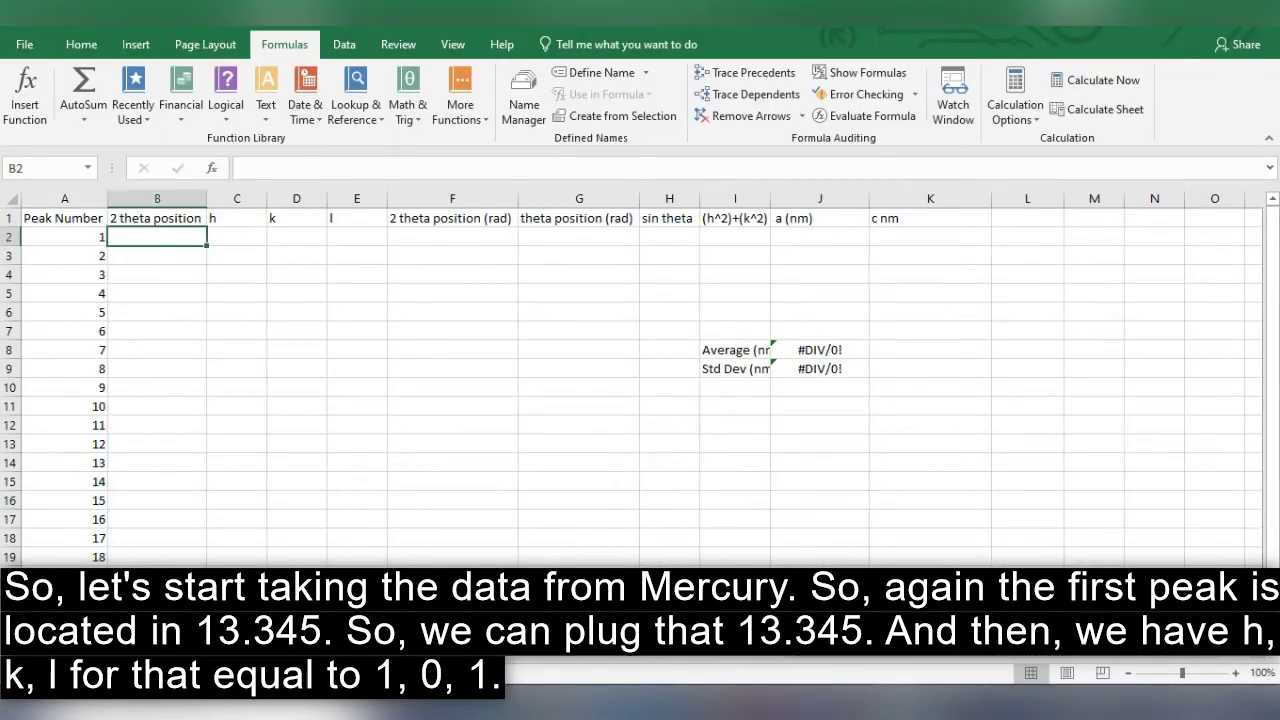
text(30.34)
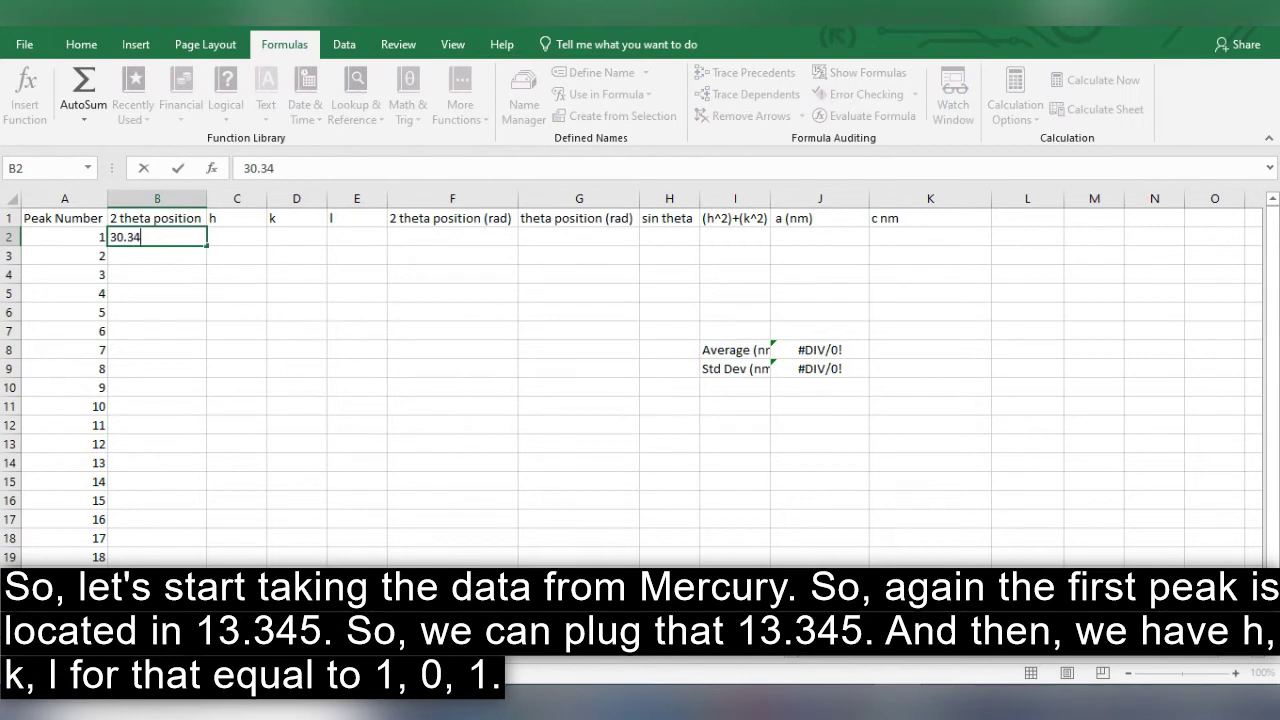
text(5)
key(Tab)
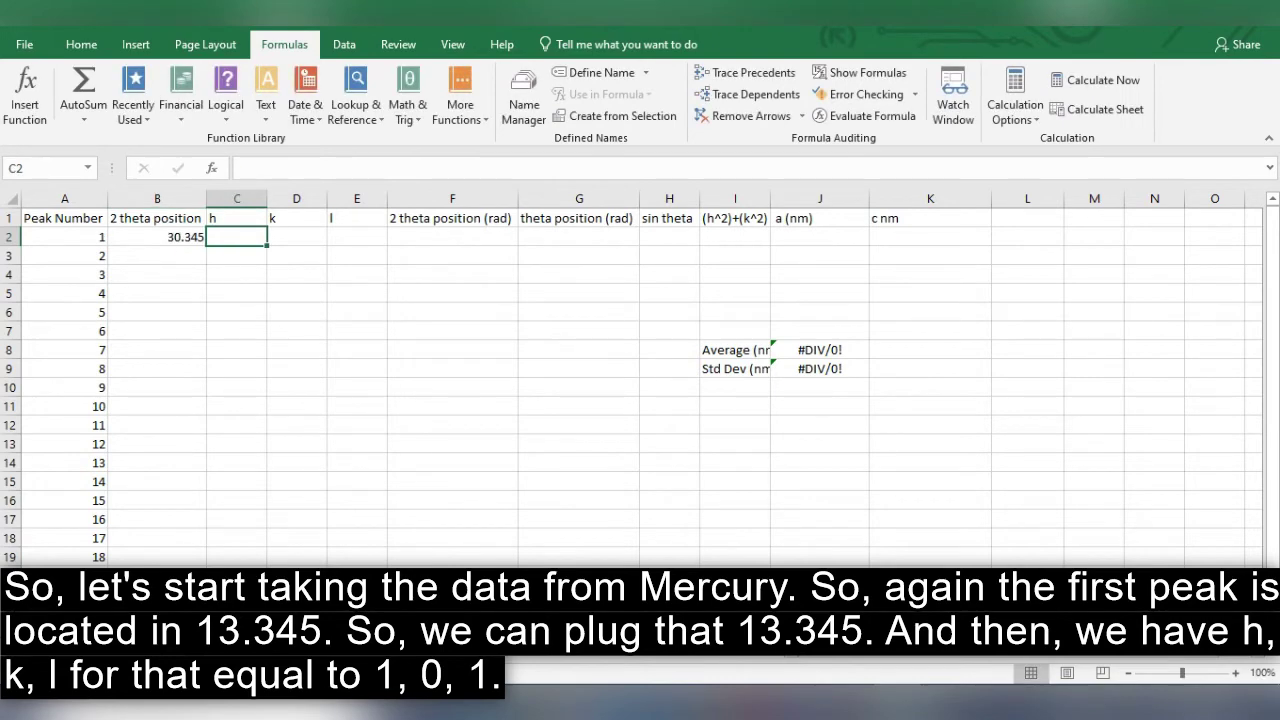
Step: Check the first peak's Miller indices in Mercury and enter h 1, k 0, l 1 in its Excel row
click(938, 700)
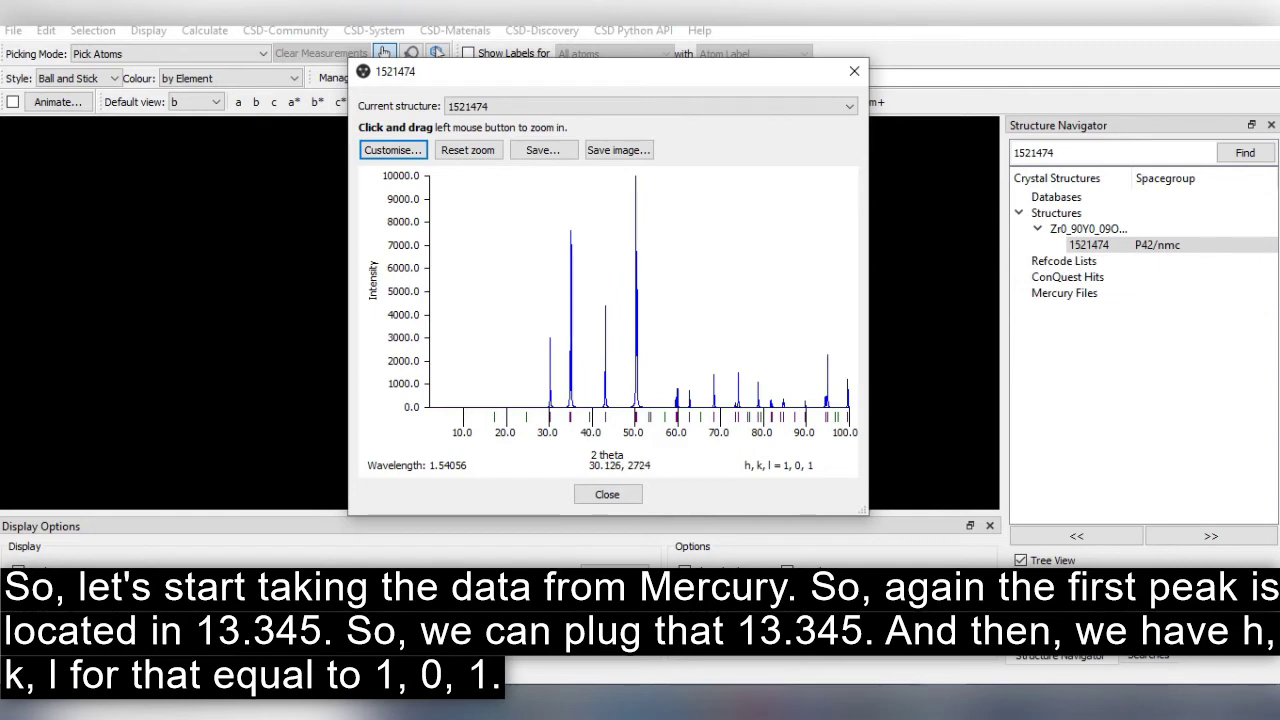
key(alt+Tab)
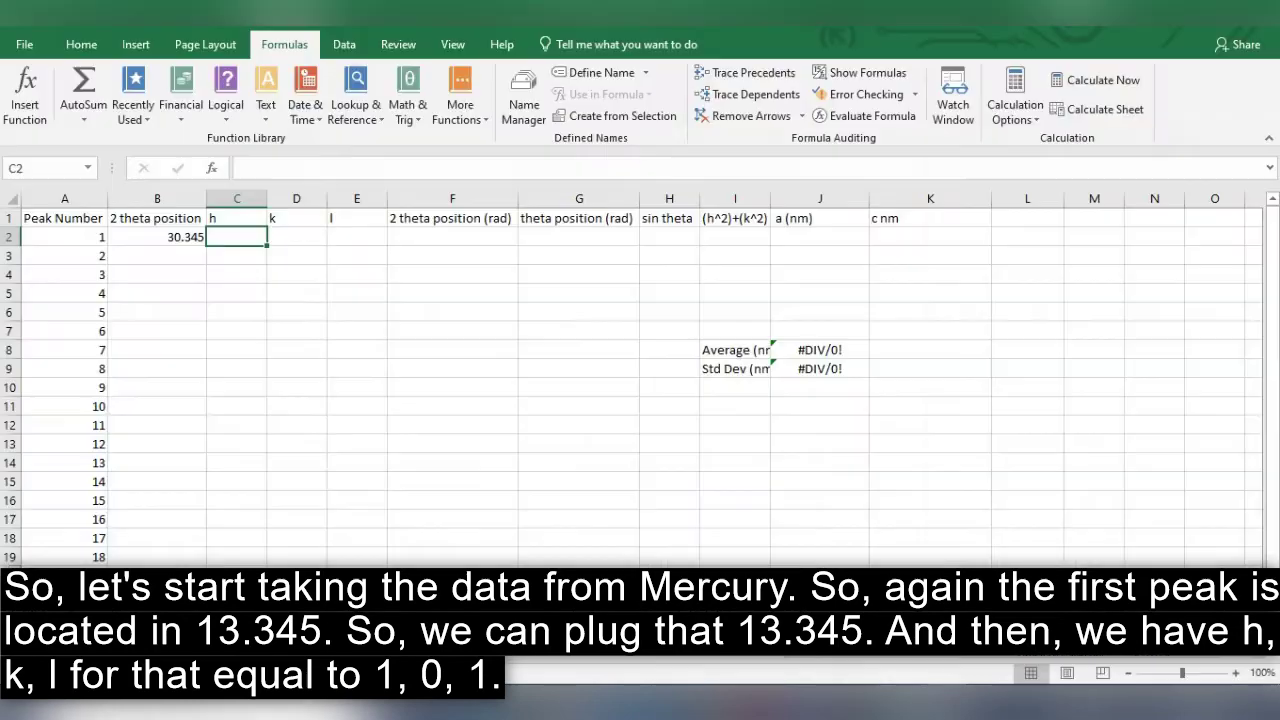
text(1)
key(Tab)
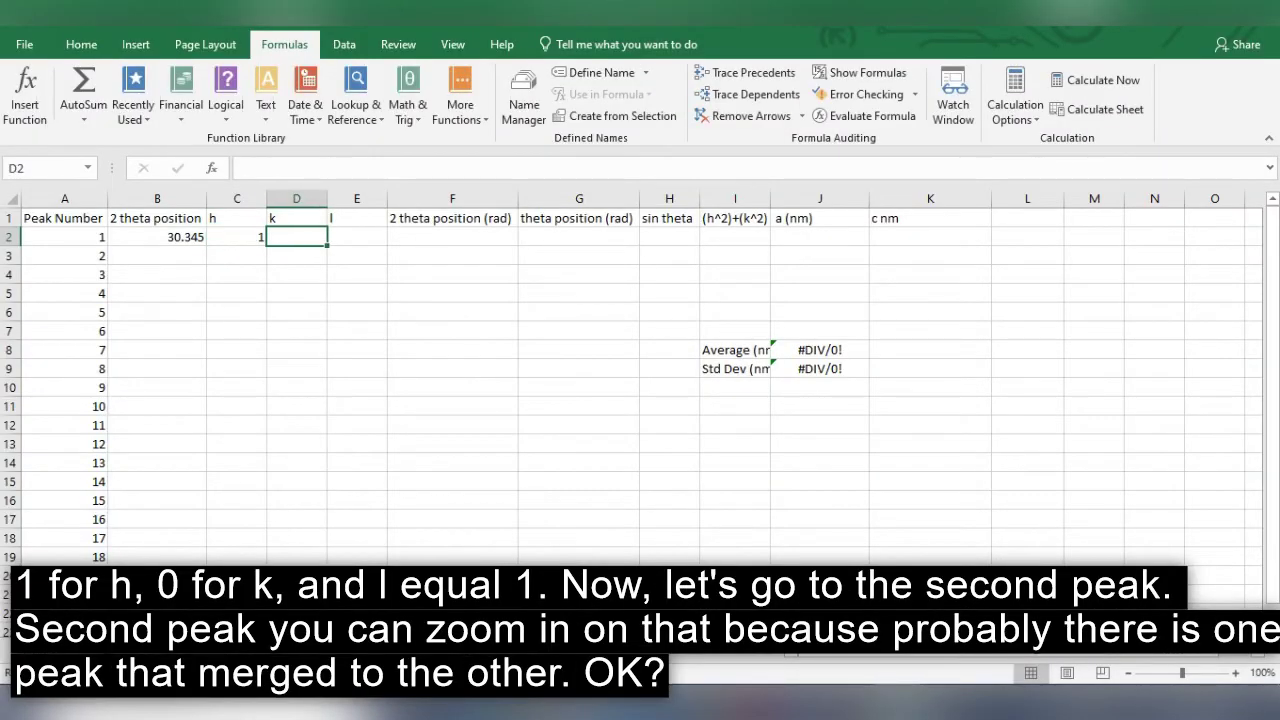
text(0)
key(Tab)
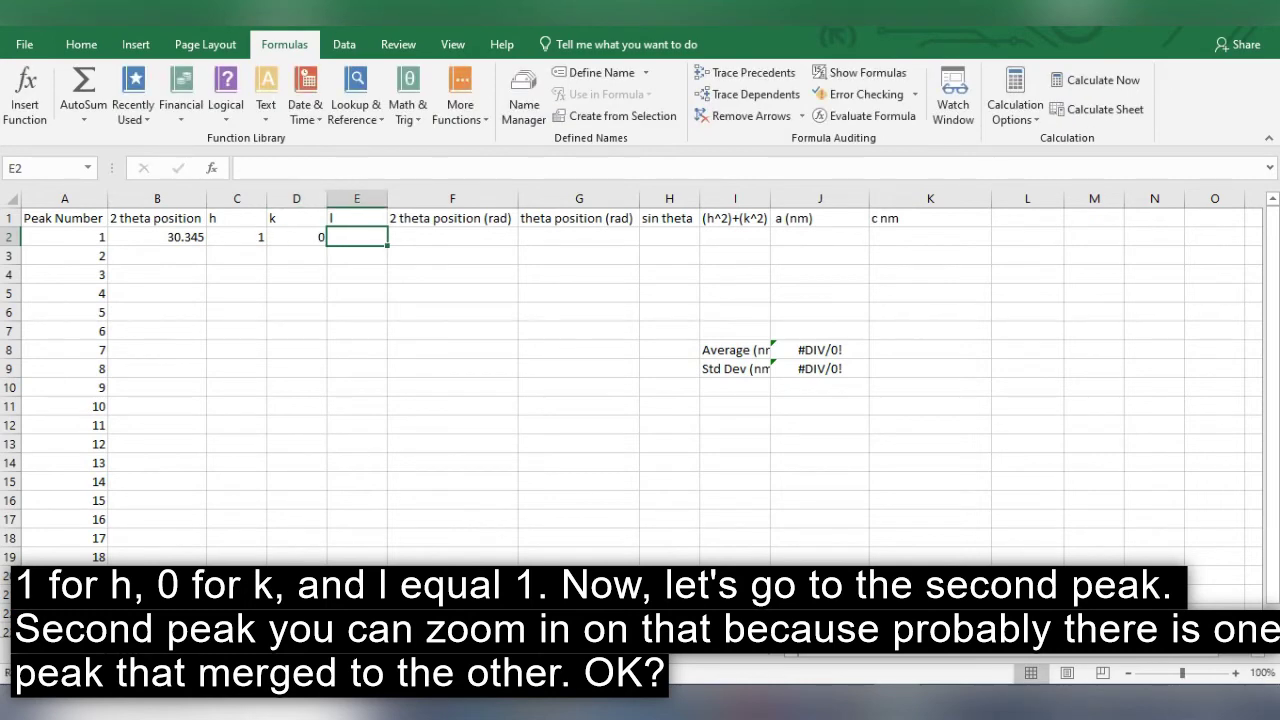
text(1)
key(Return)
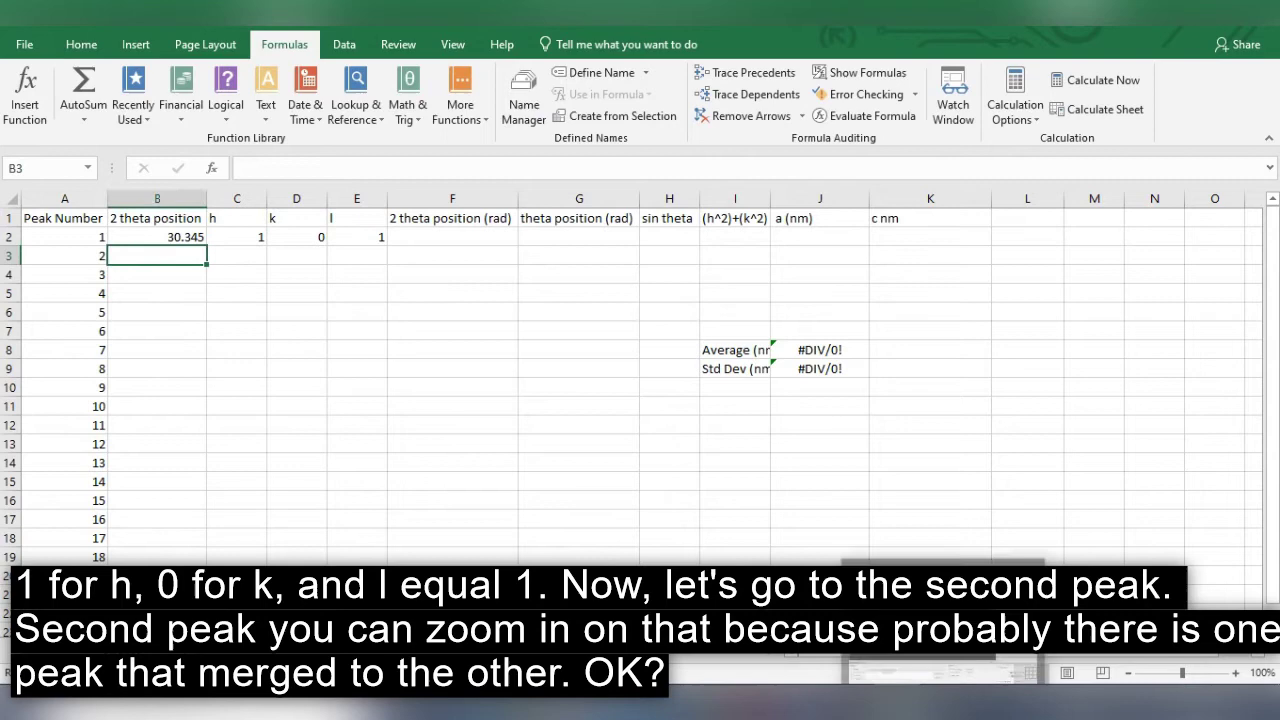
Step: Enlarge the Mercury pattern between about 27 and 40 degrees 2 theta and enter 34.754 as the second peak's position in Excel
click(943, 700)
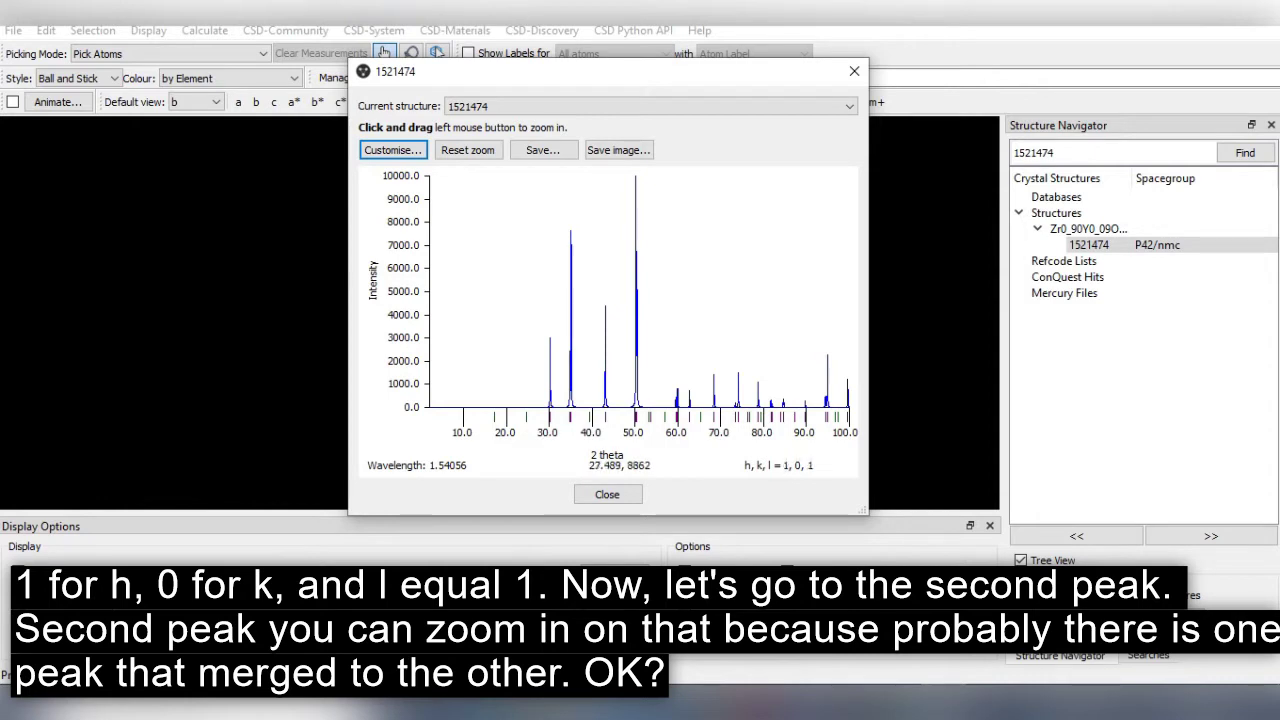
drag(534, 201, 590, 418)
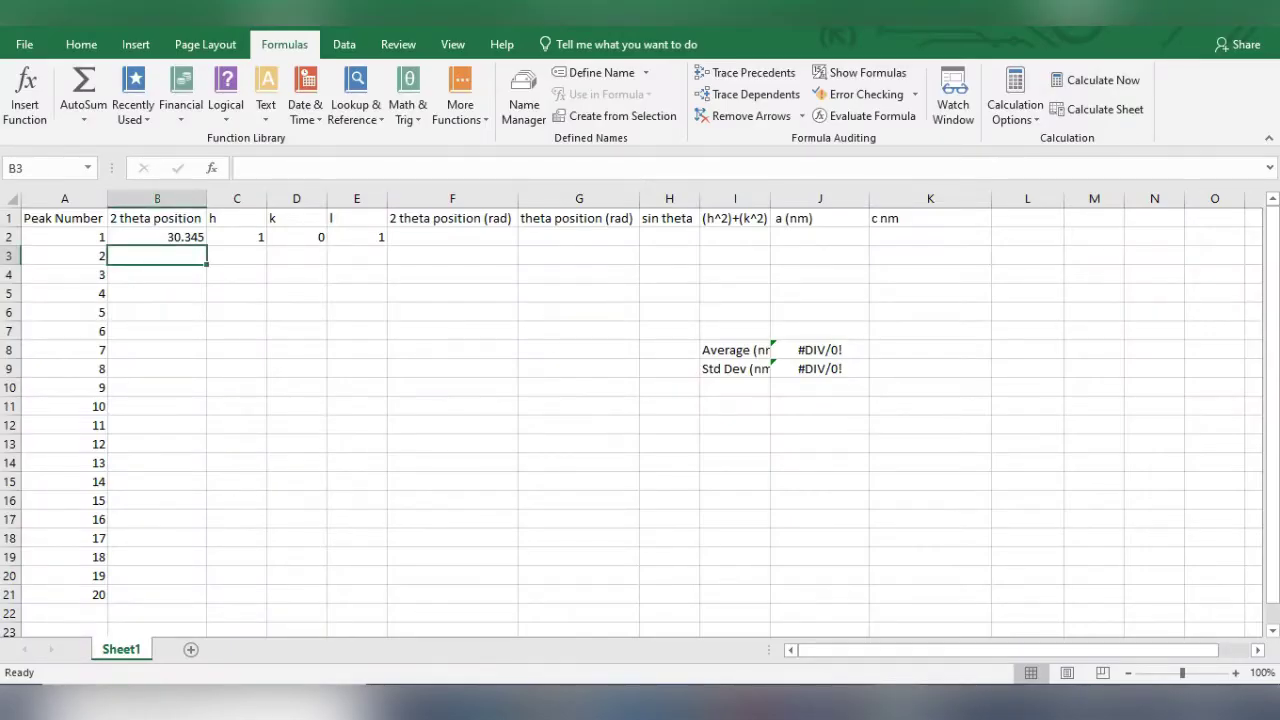
text(34.7)
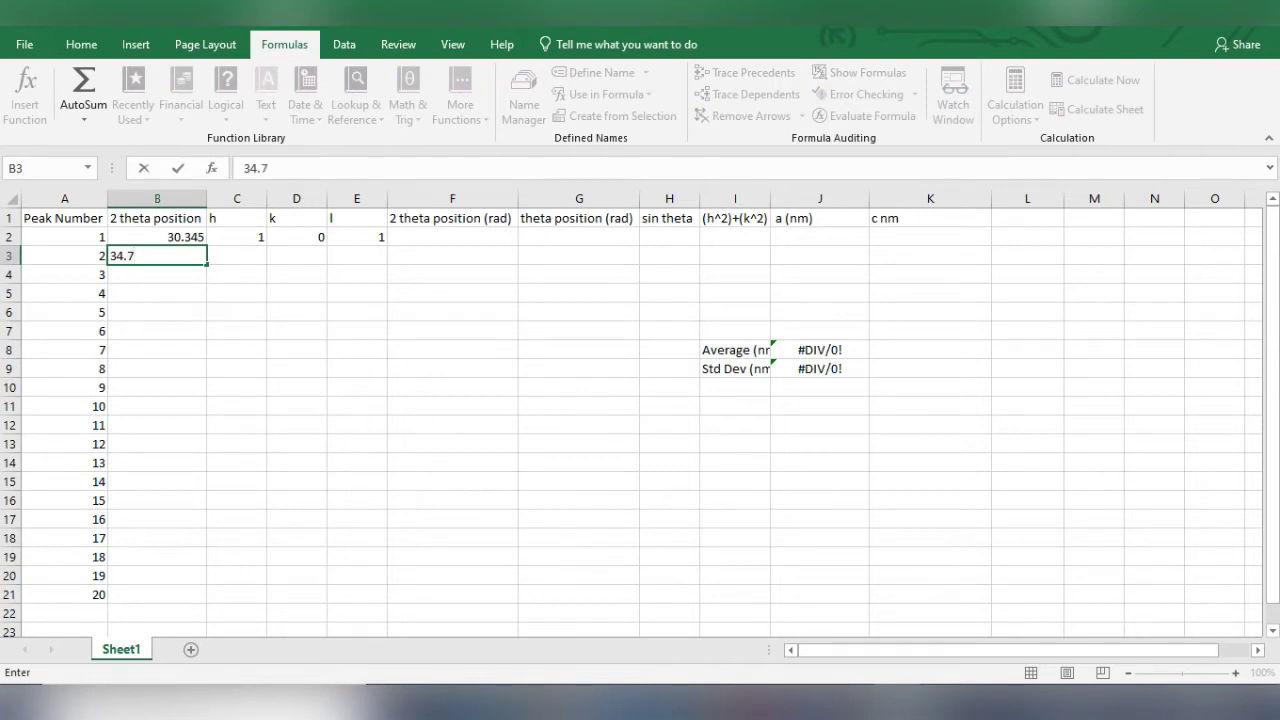
mouse_move(942, 703)
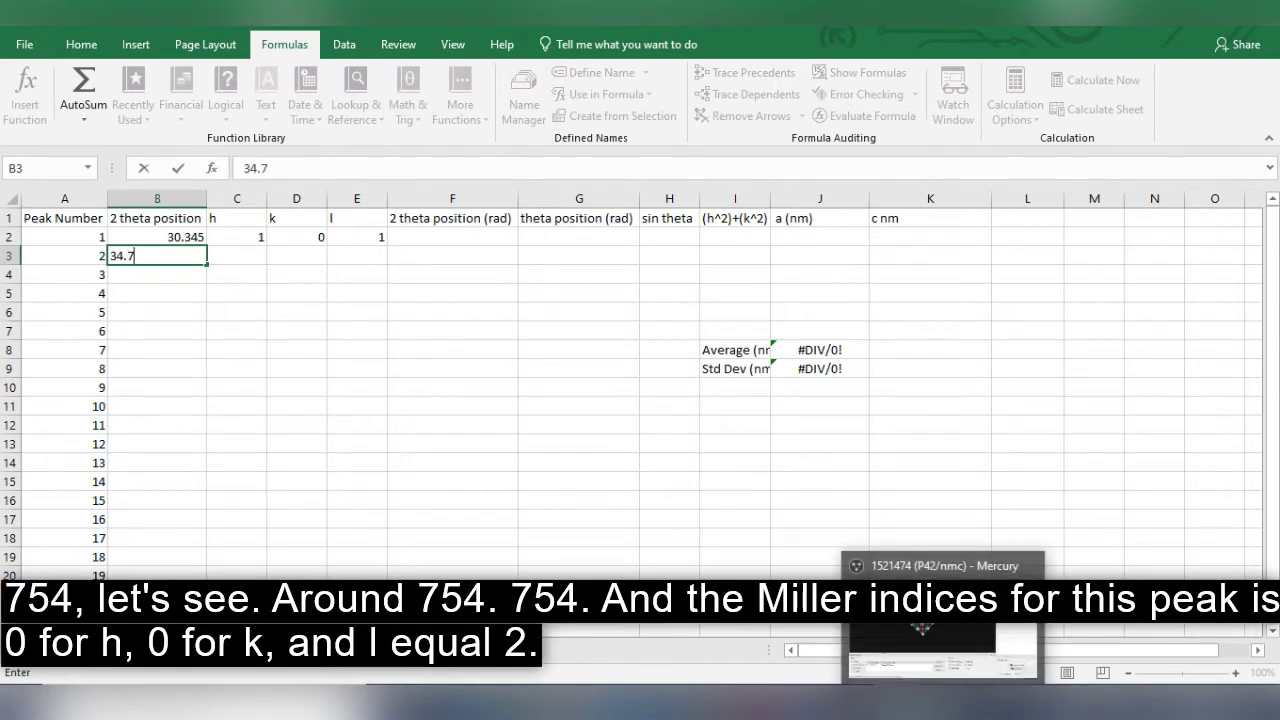
click(942, 703)
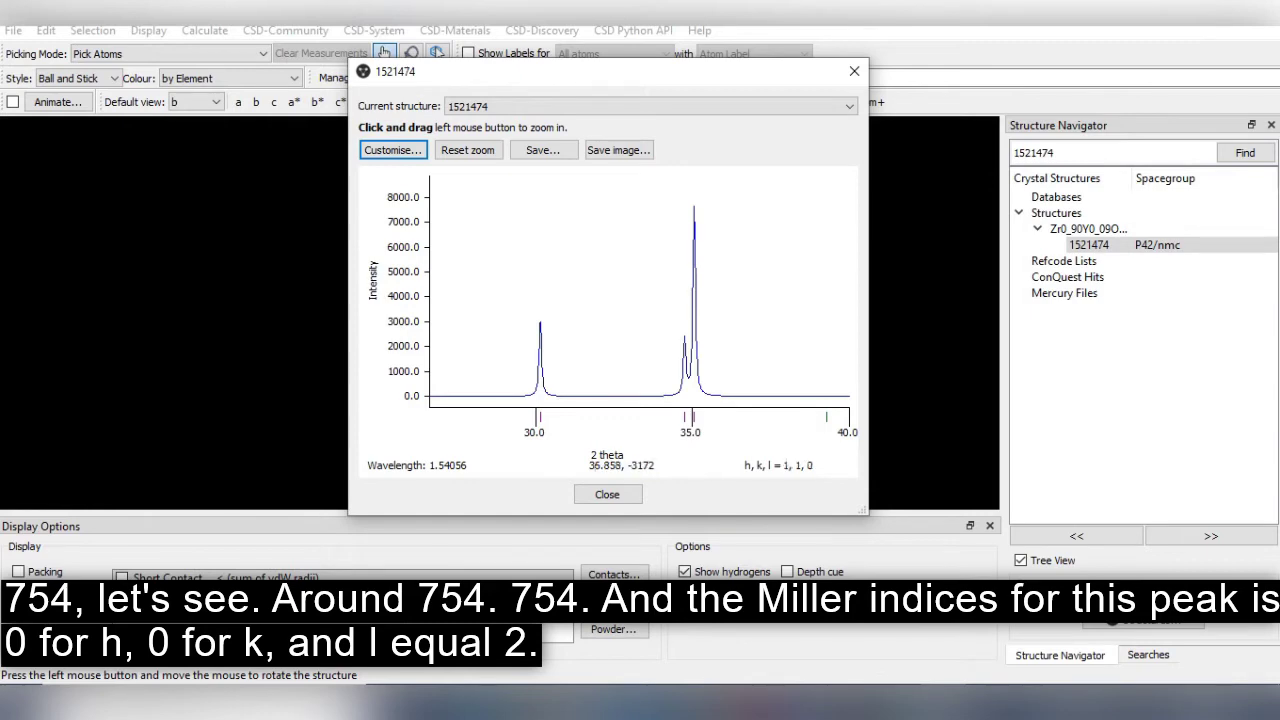
key(alt+Tab)
text(34.754)
key(Tab)
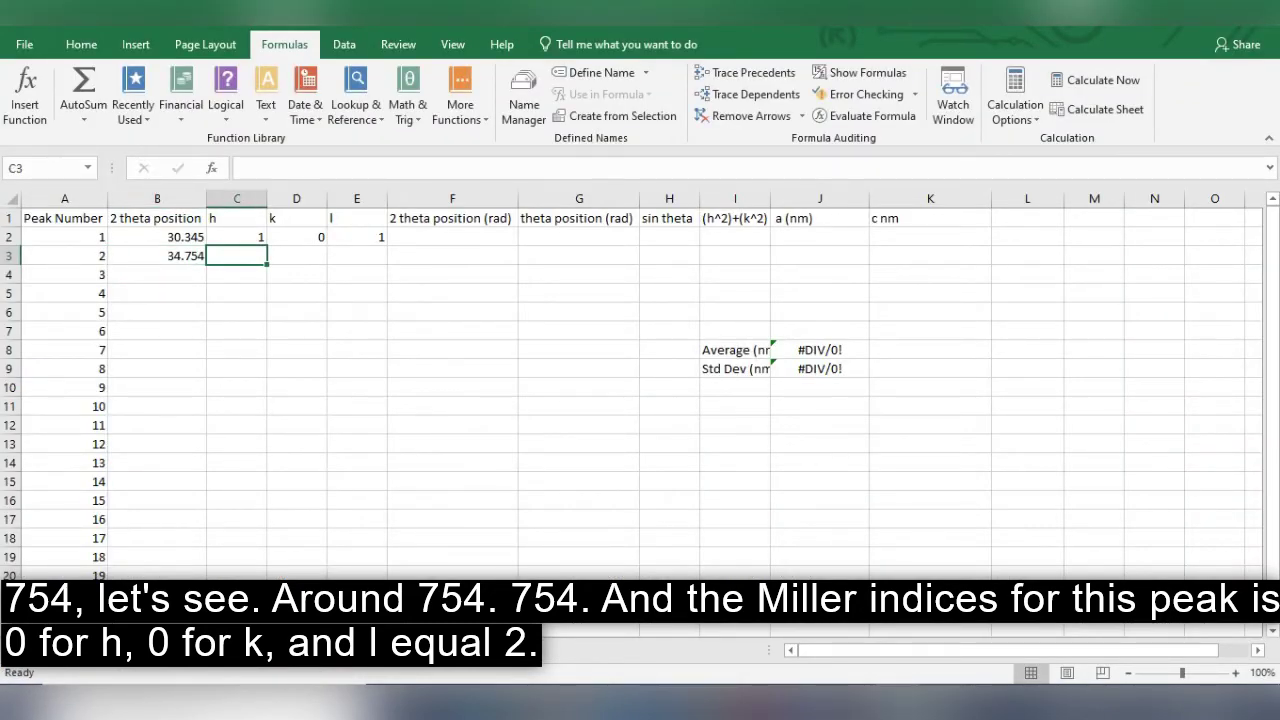
Step: Check the second peak's Miller indices in Mercury and enter h 0, k 0, l 2 in its Excel row
key(alt+Tab)
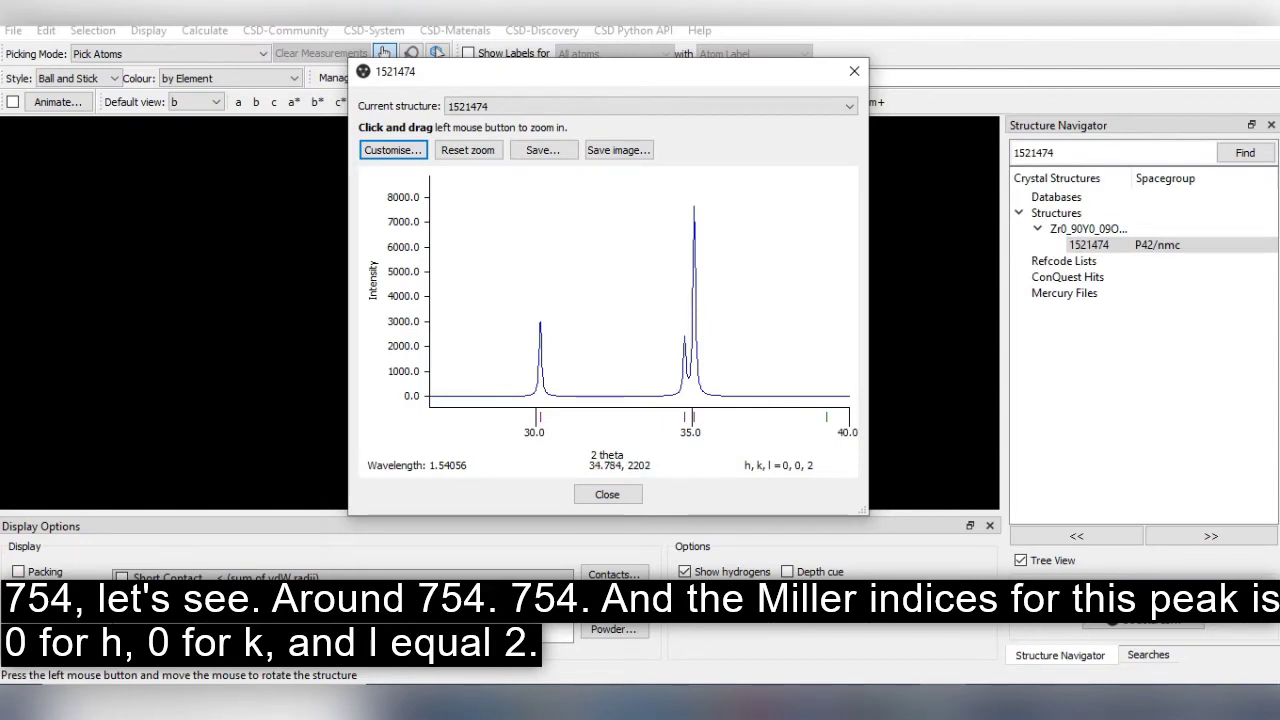
mouse_move(896, 702)
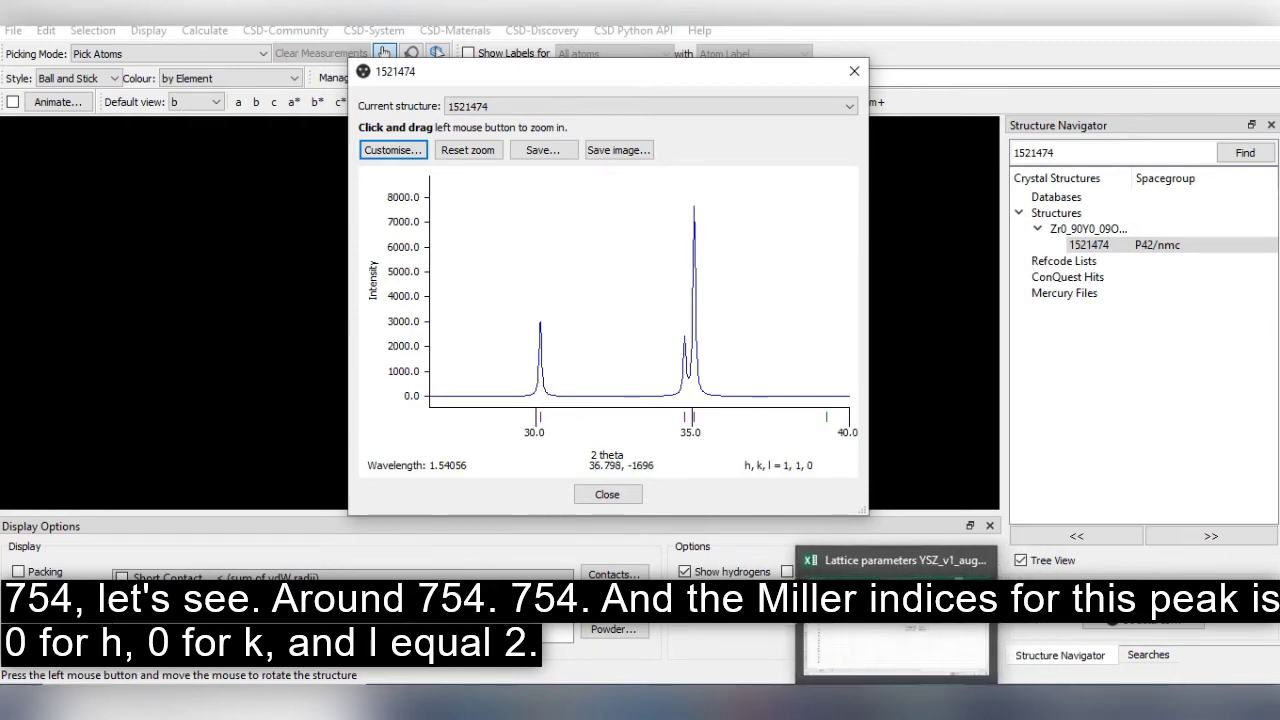
click(896, 705)
text(0)
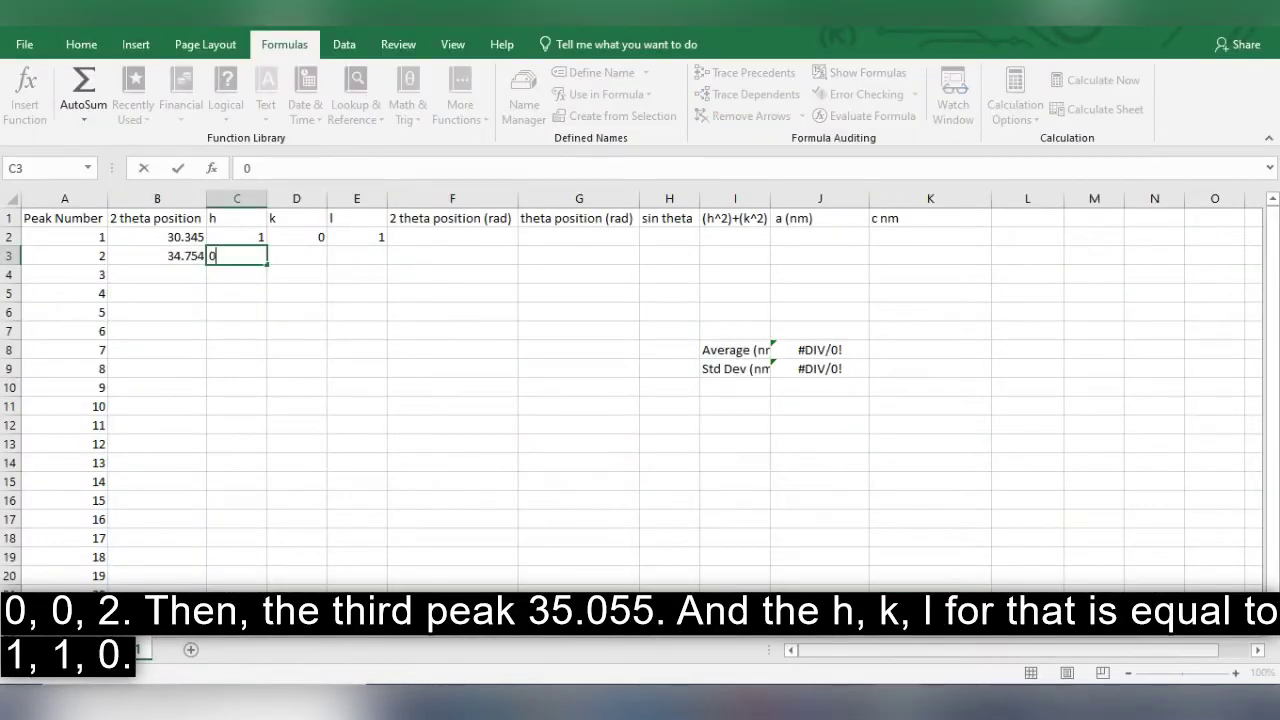
key(Tab)
text(0)
key(Tab)
text(2)
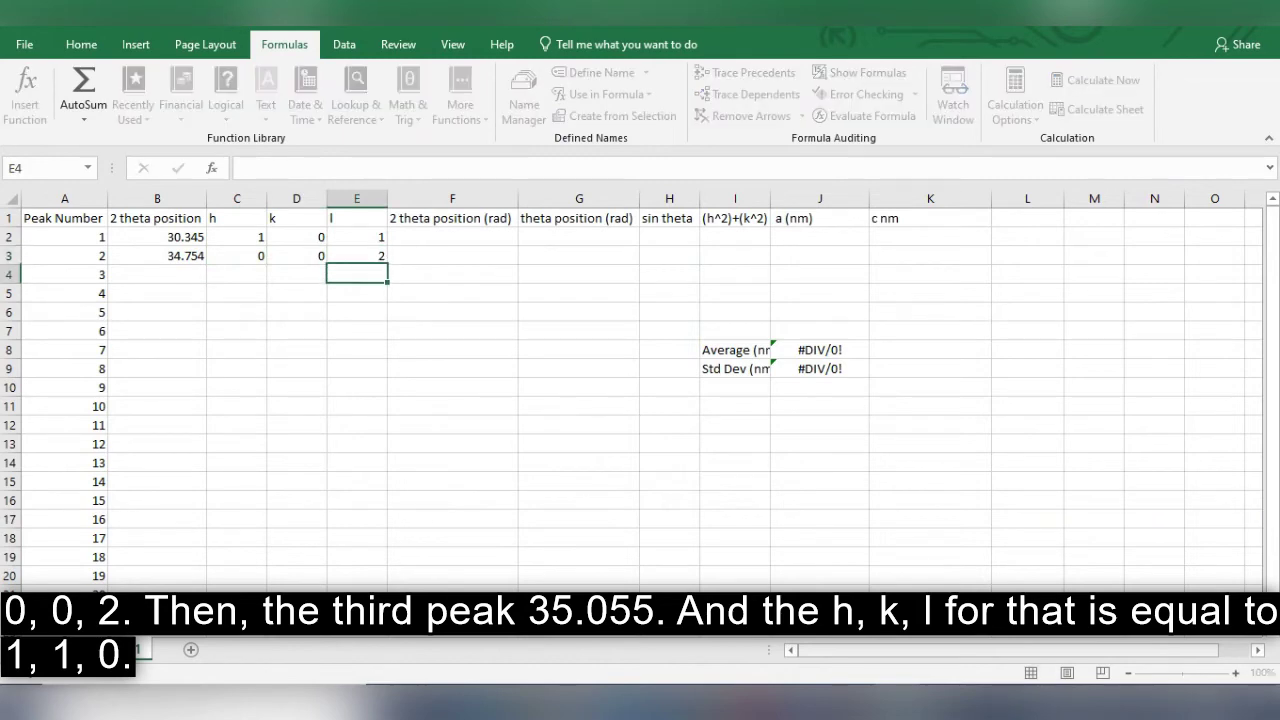
key(Return)
key(Left)
Step: Read the third peak's position in Mercury and enter 35.055 as its 2 theta position in Excel
key(alt+Tab)
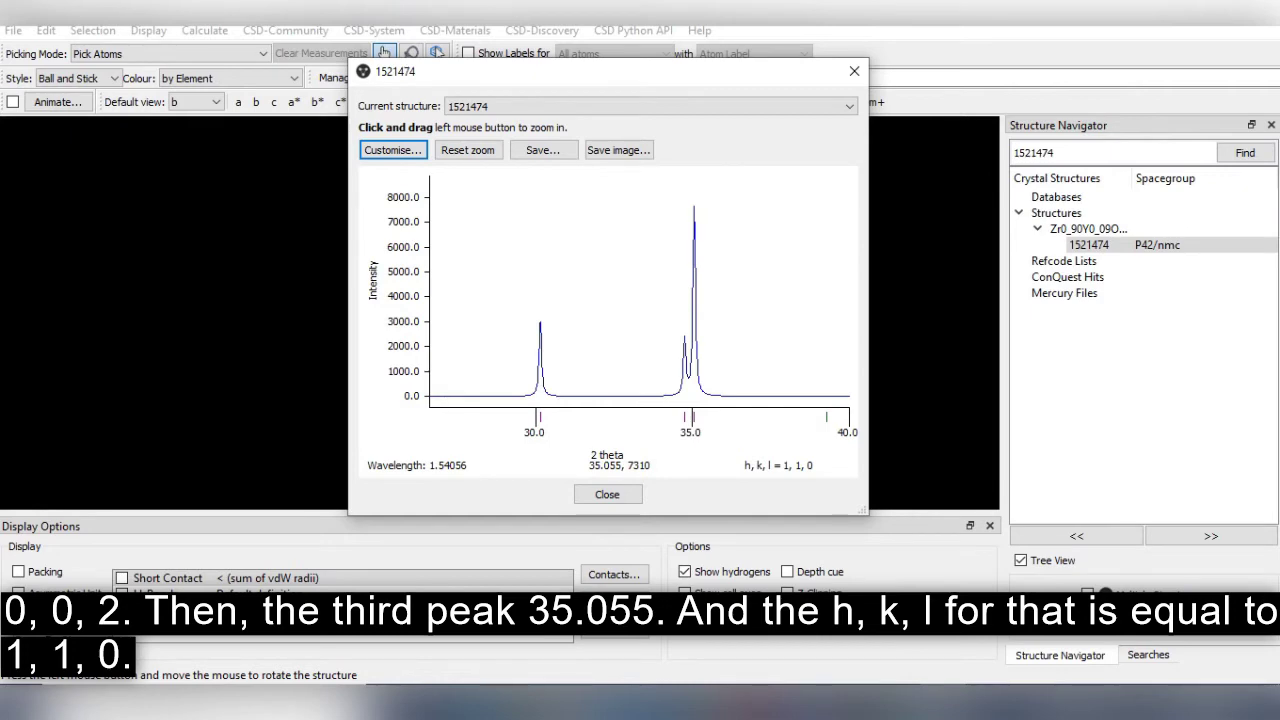
key(alt+Tab)
mouse_move(896, 704)
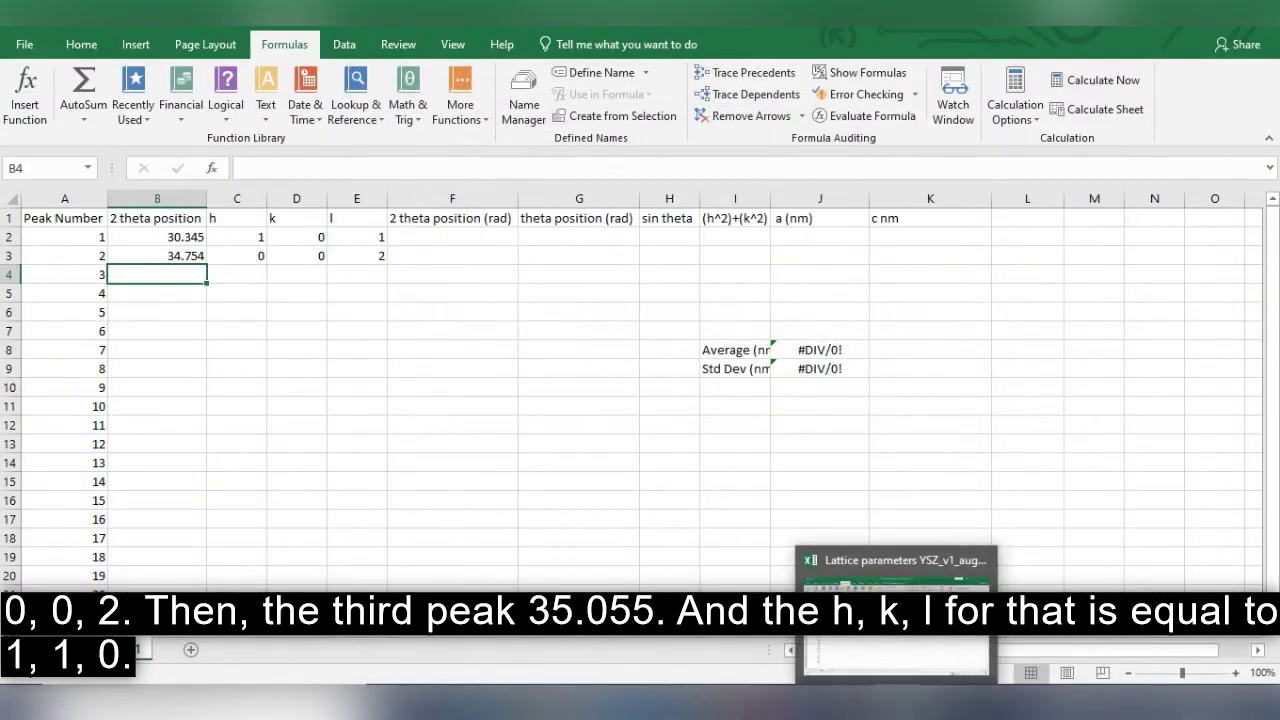
text(35.055)
key(Tab)
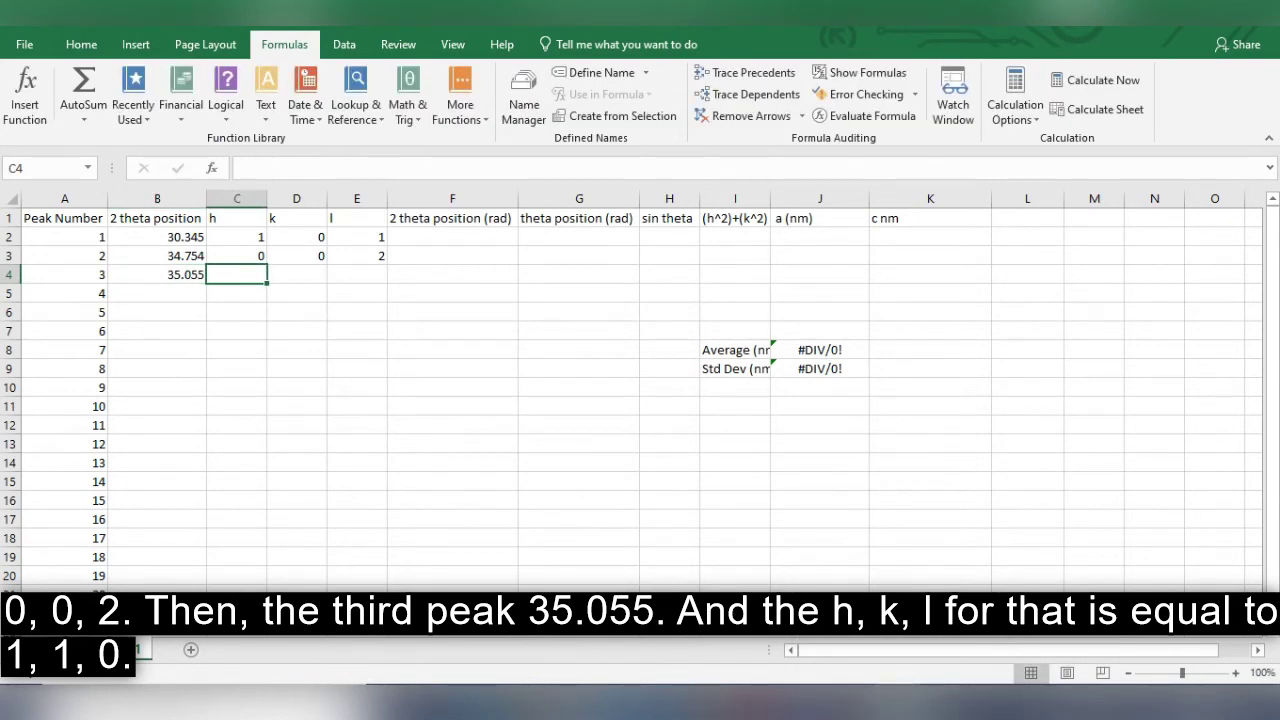
Step: Check the third peak's Miller indices in Mercury and enter h 1, k 1, l 0 in its Excel row
click(932, 700)
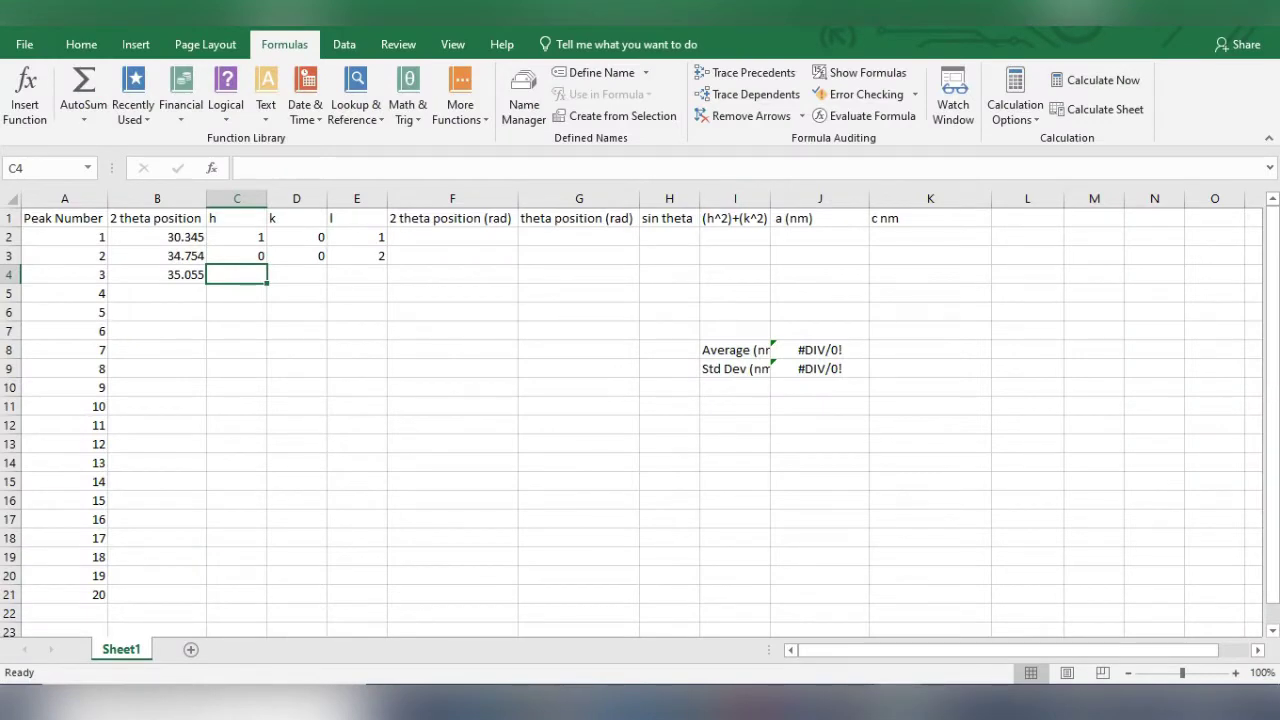
text(1)
key(Tab)
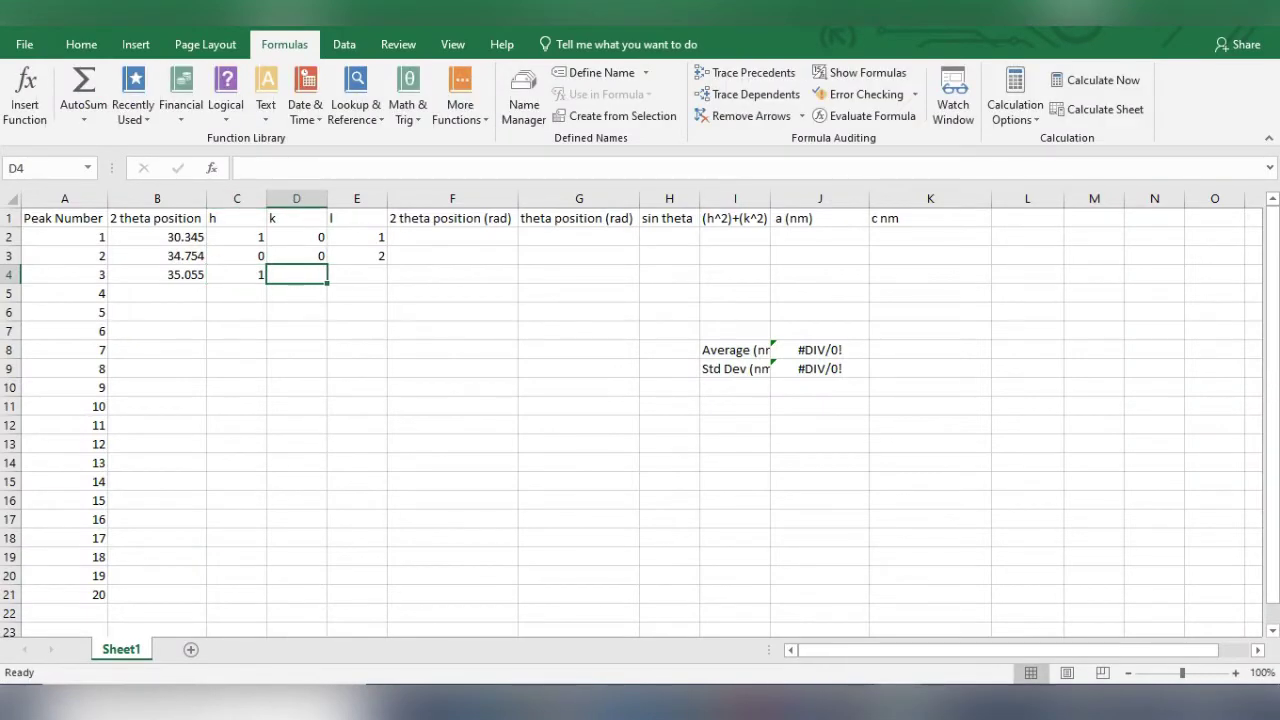
text(1)
key(Tab)
text(0)
key(Down)
key(Left)
key(Left)
key(Left)
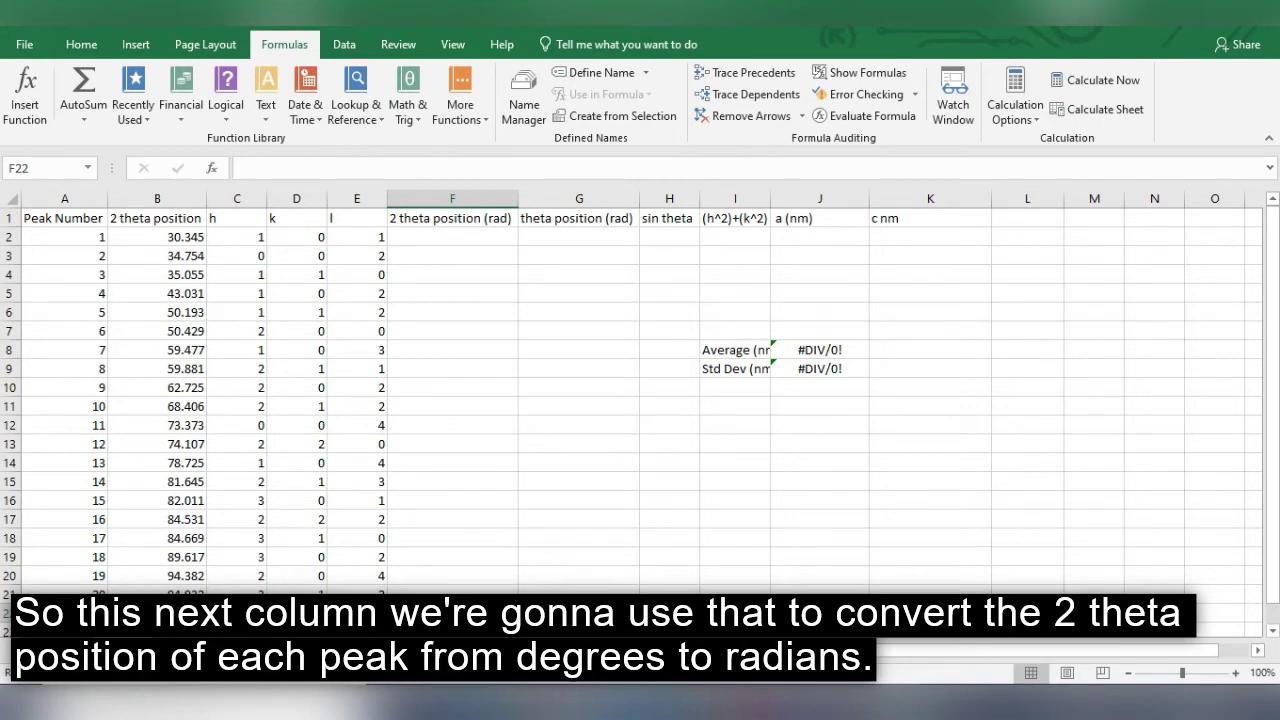
Step: Convert the first peak's 2 theta position to radians in F2 with RADIANS(B2) and fill the formula down to row 22
click(452, 237)
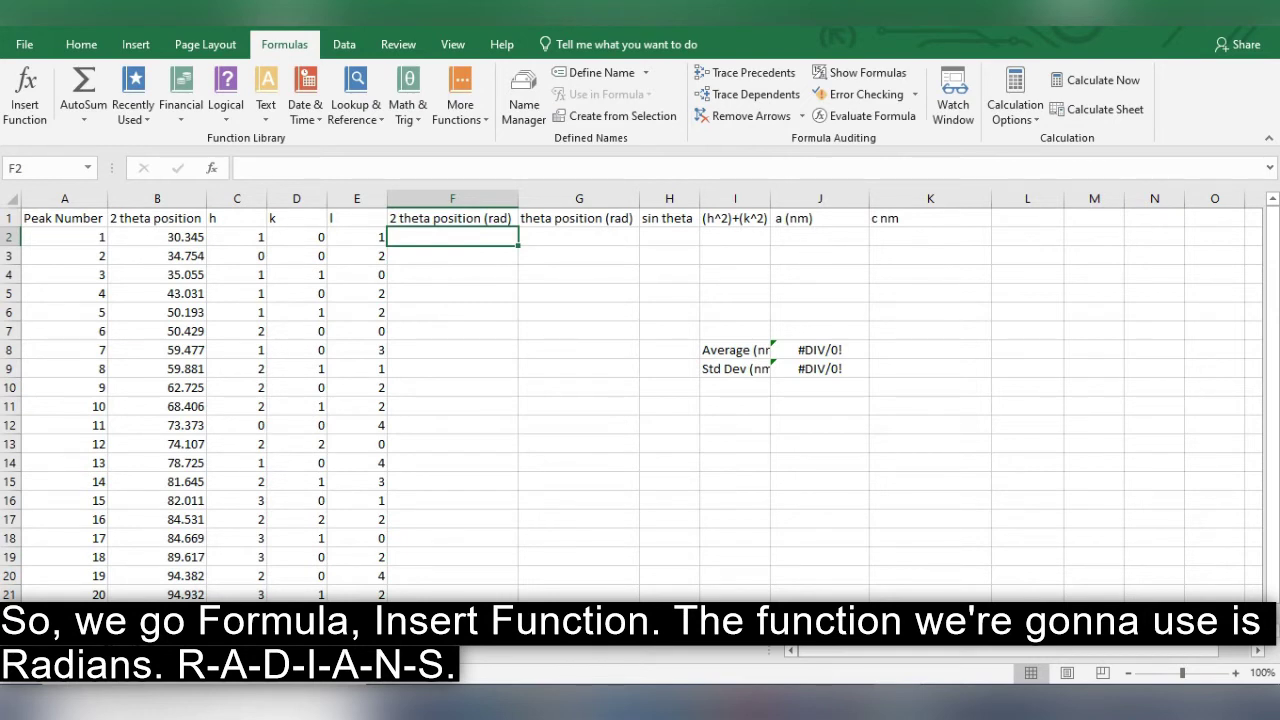
click(25, 95)
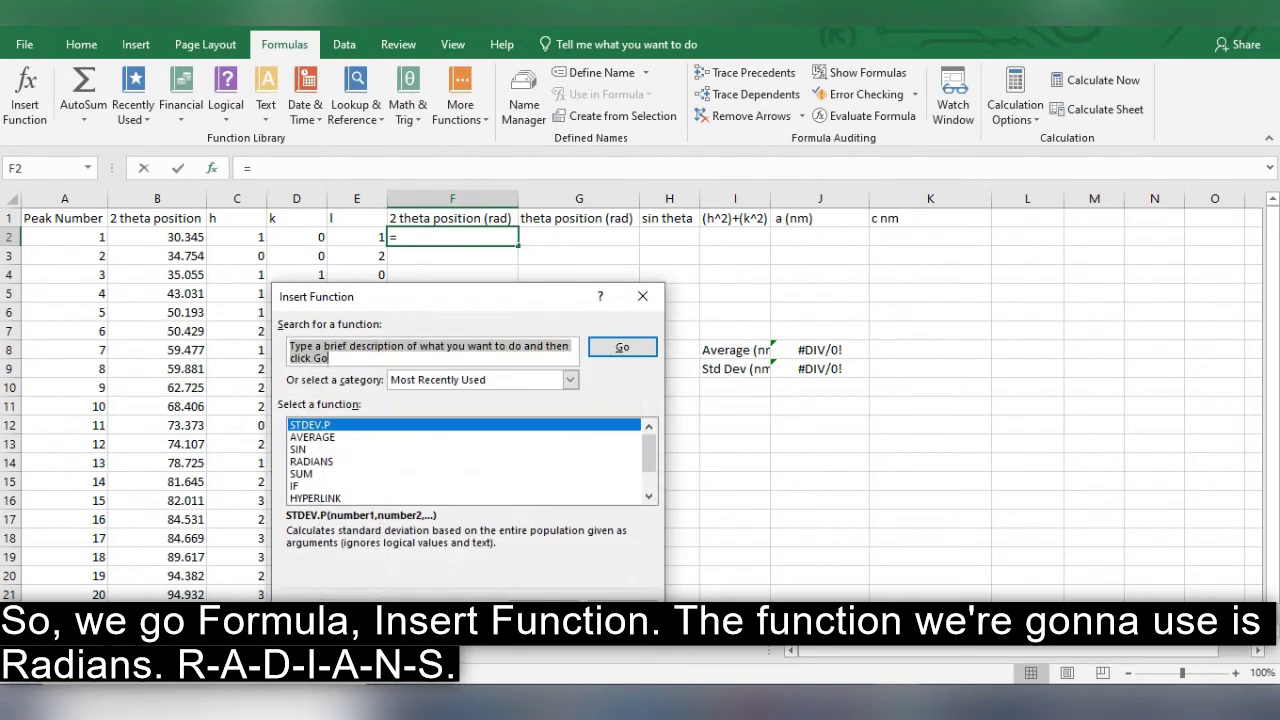
click(311, 461)
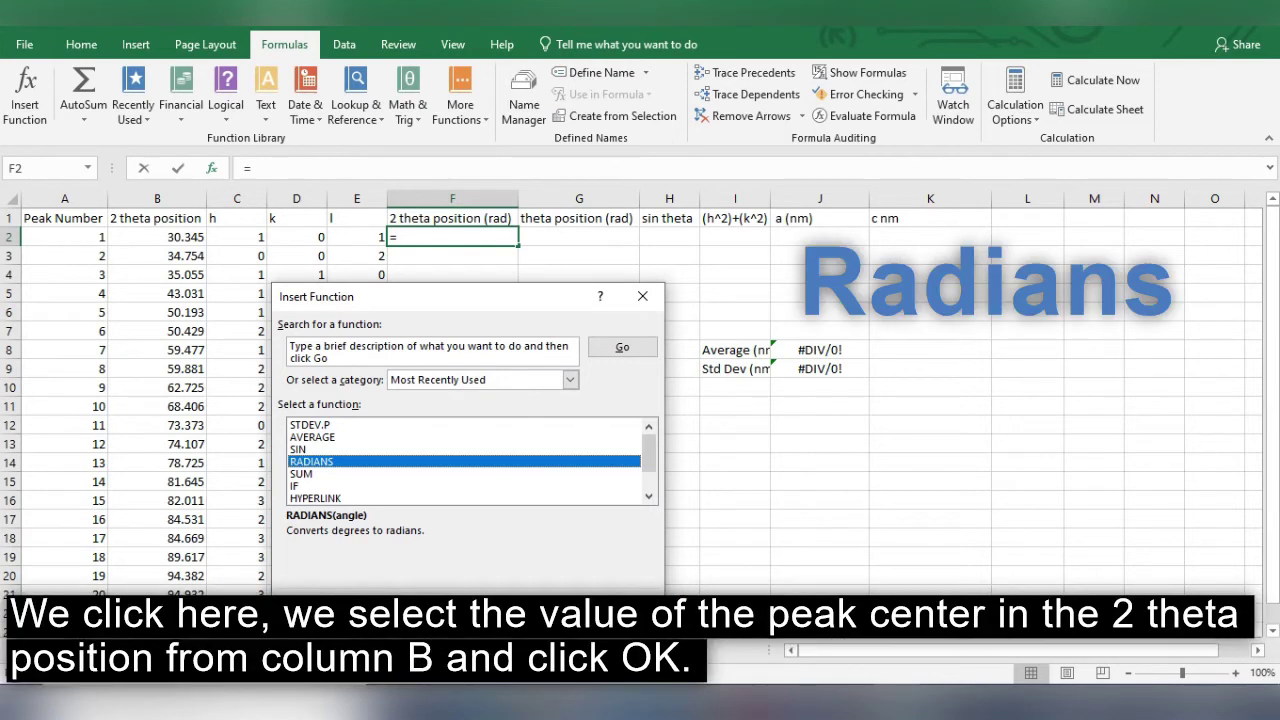
key(Return)
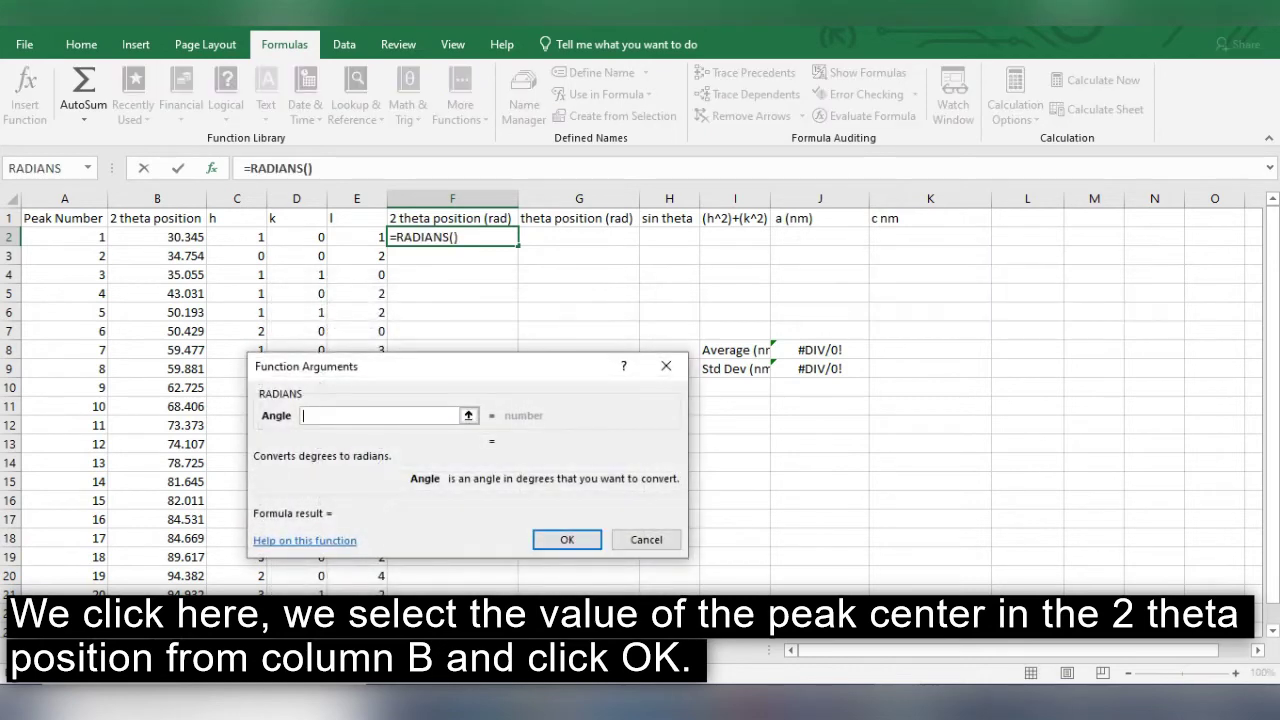
click(468, 415)
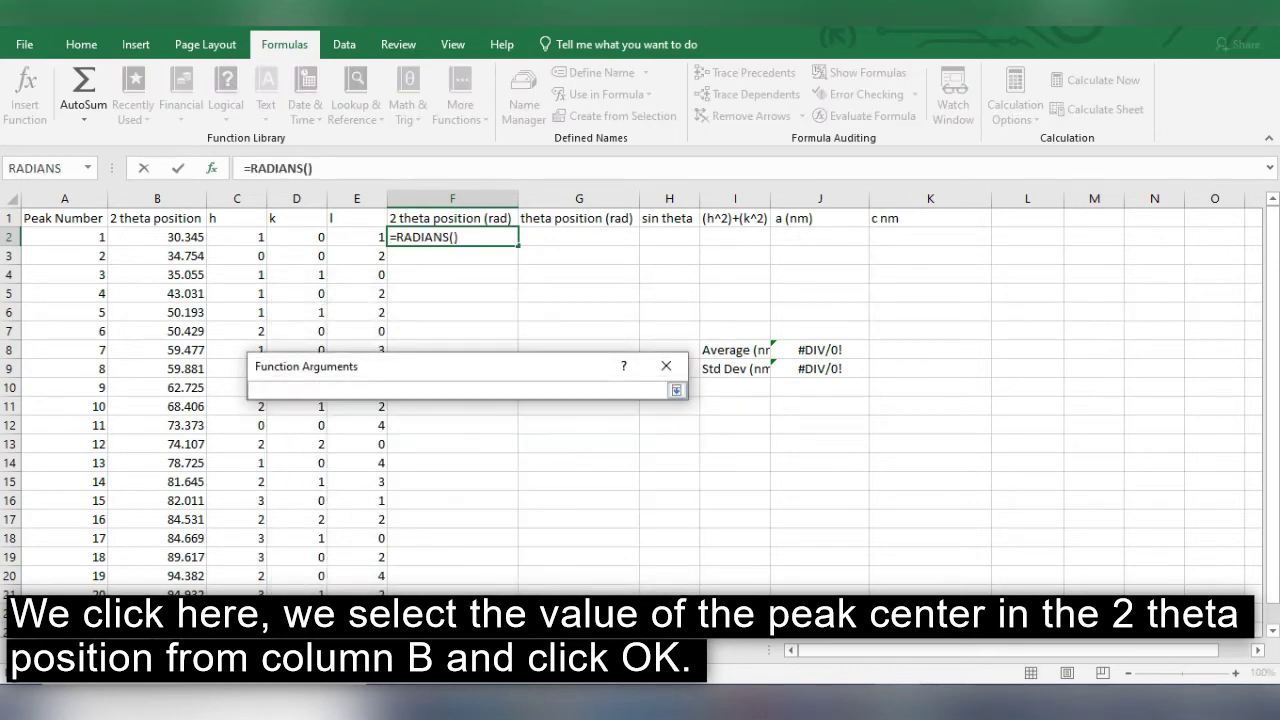
click(157, 237)
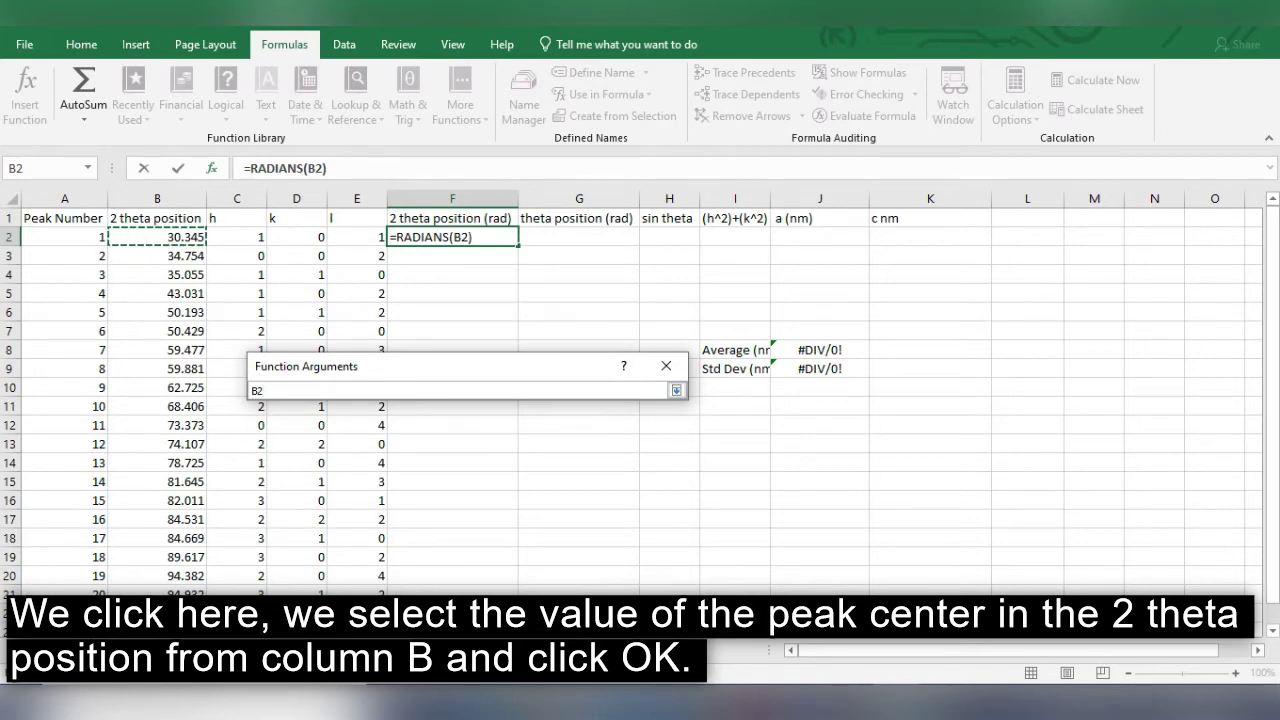
click(676, 390)
click(567, 539)
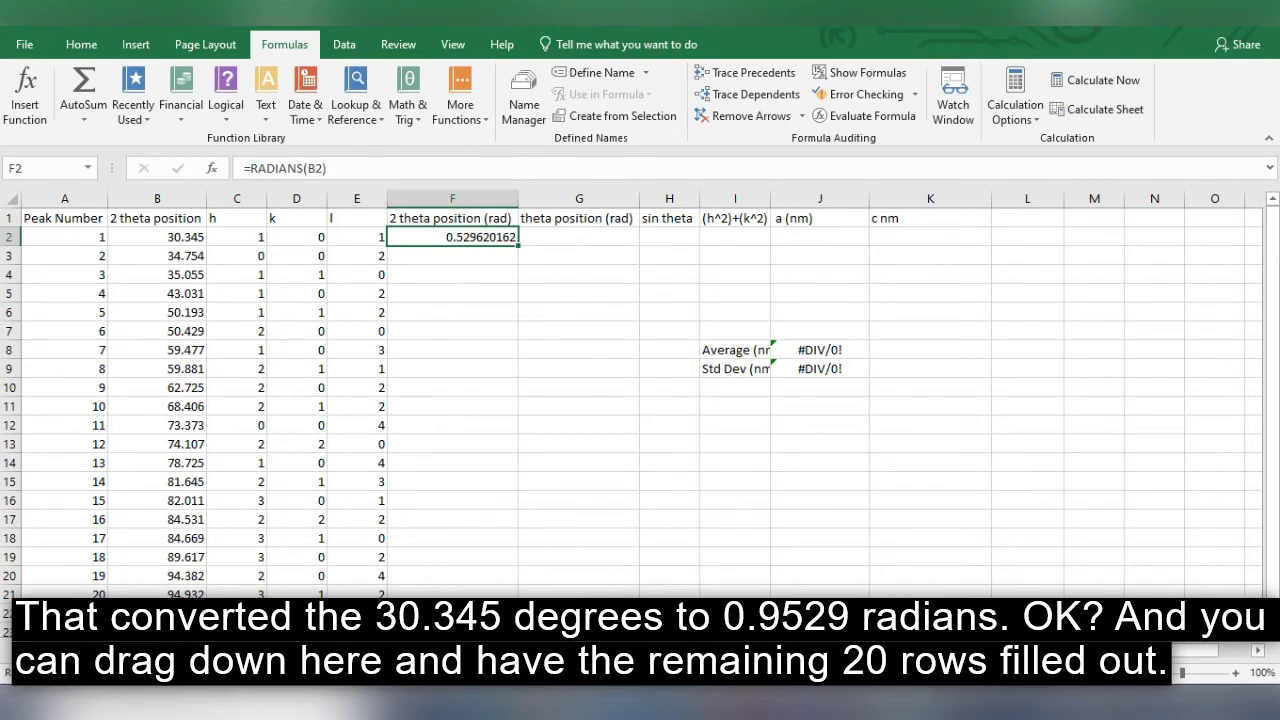
drag(518, 246, 518, 612)
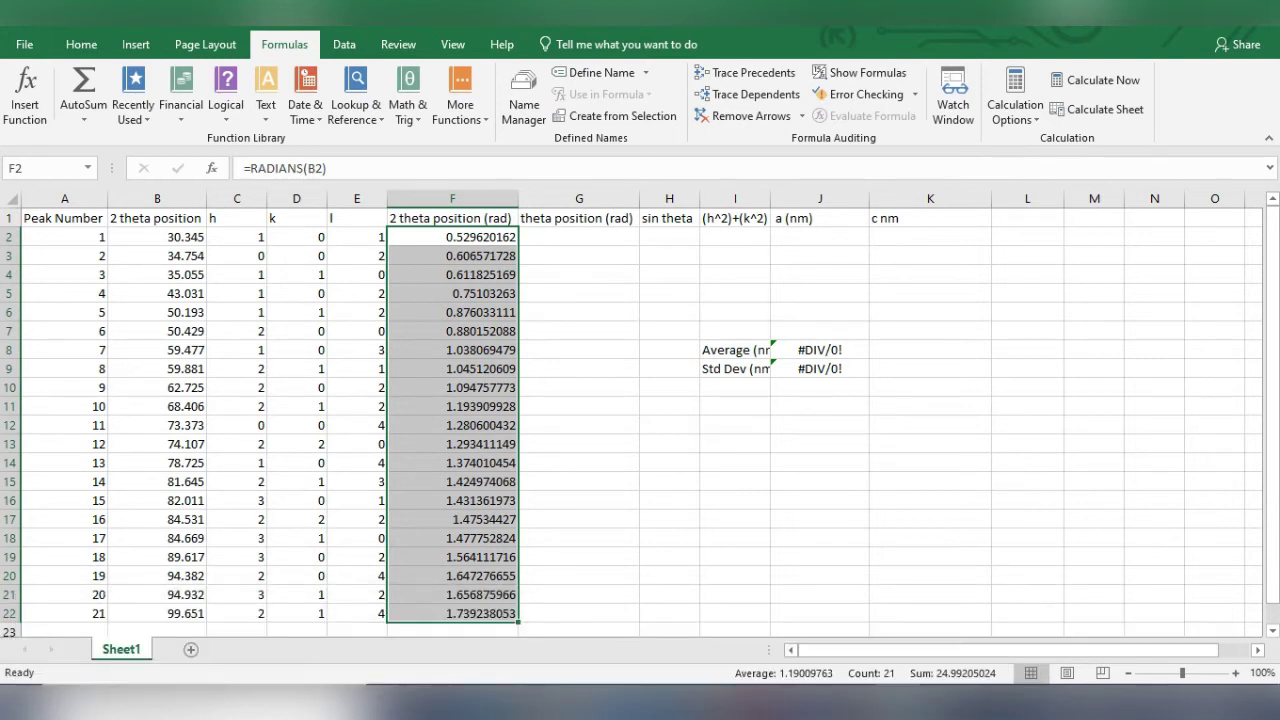
Step: Calculate the theta position in radians in G2 with =F2/2 and fill the formula down to row 22
click(578, 237)
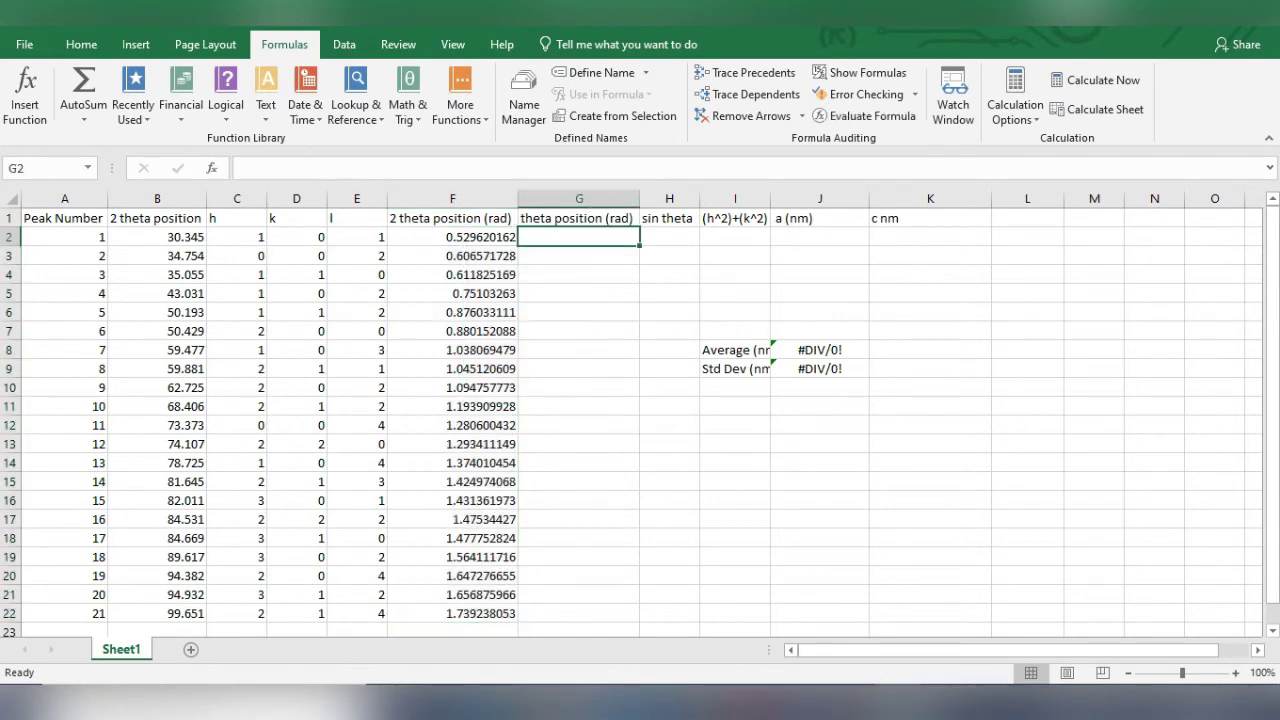
text(=)
click(452, 237)
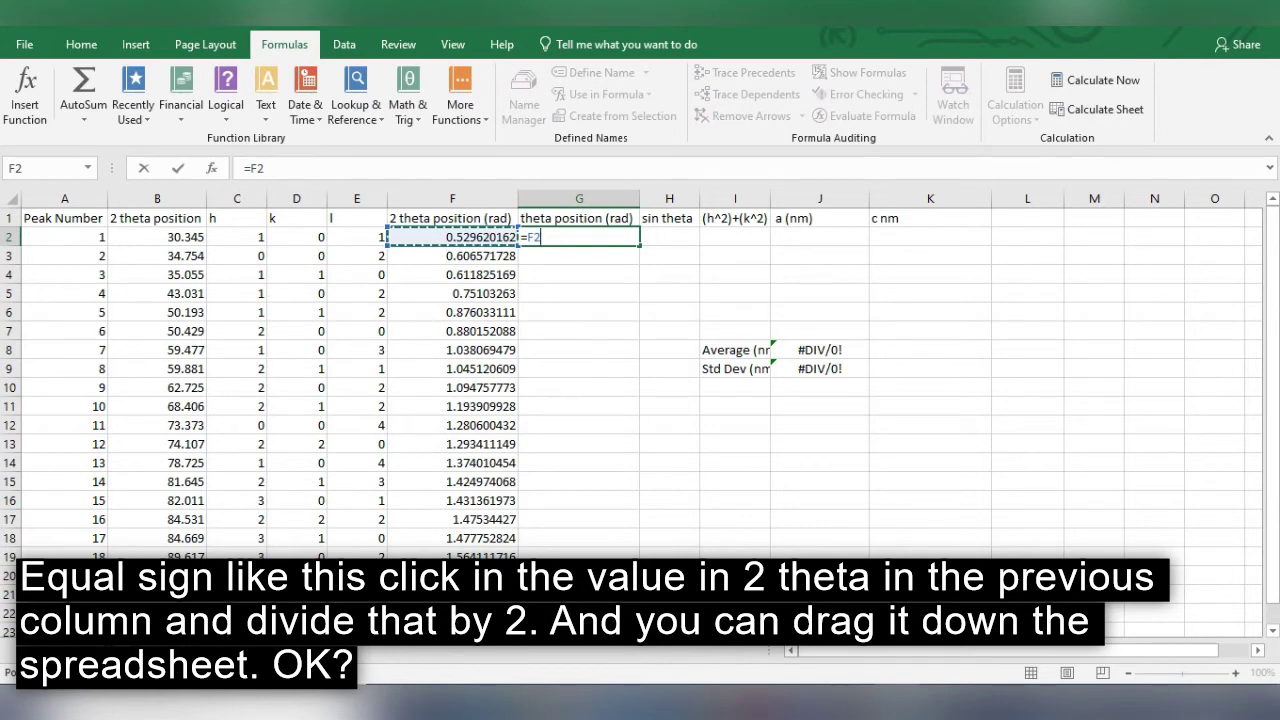
text(/2)
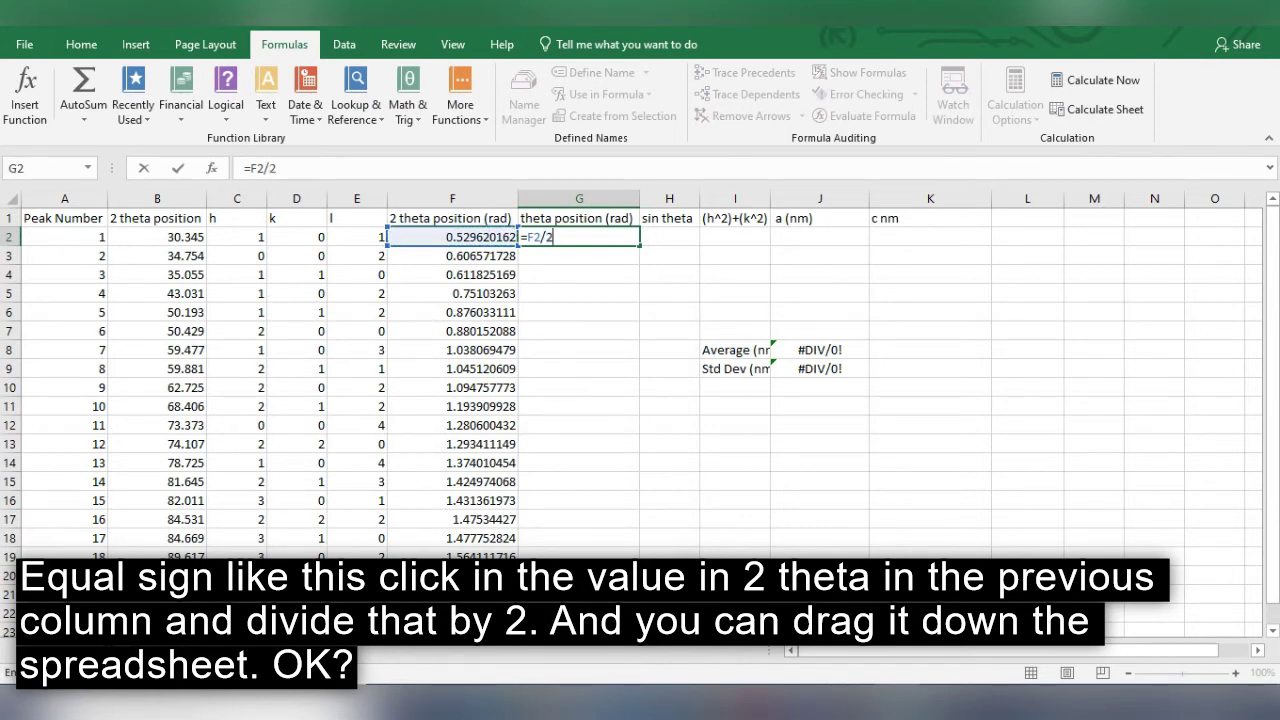
key(Return)
click(578, 237)
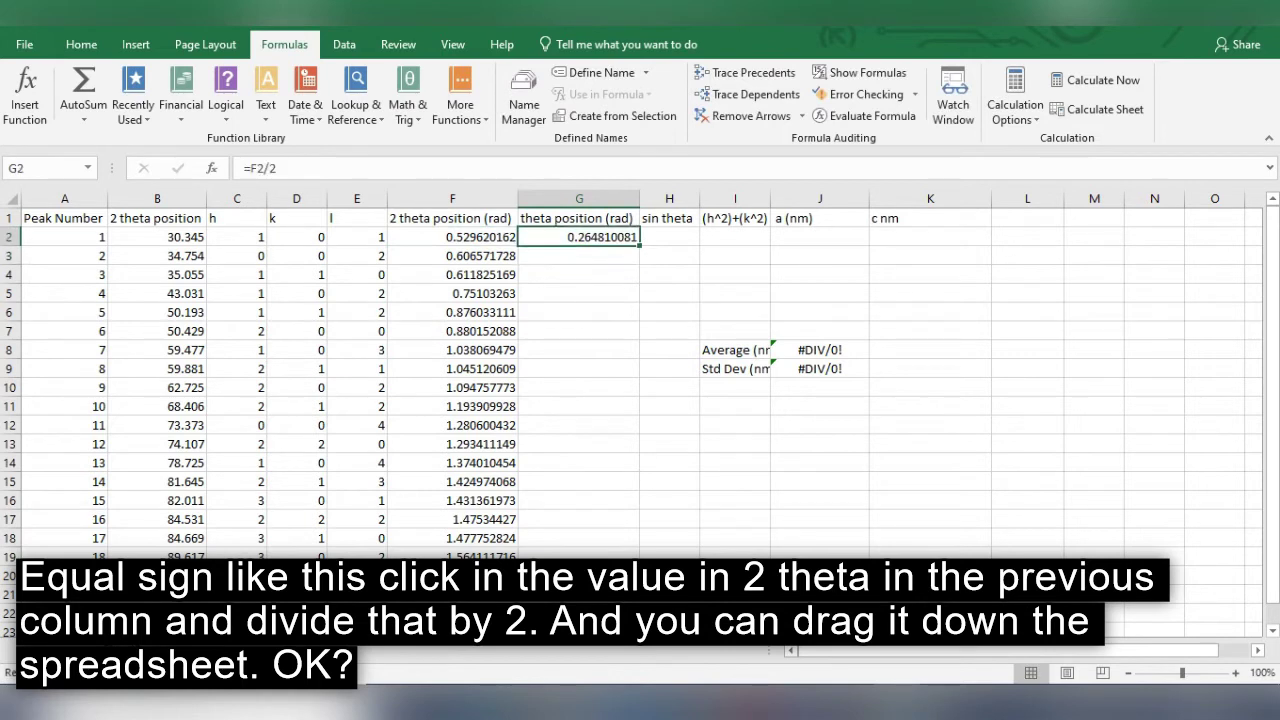
drag(639, 246, 639, 616)
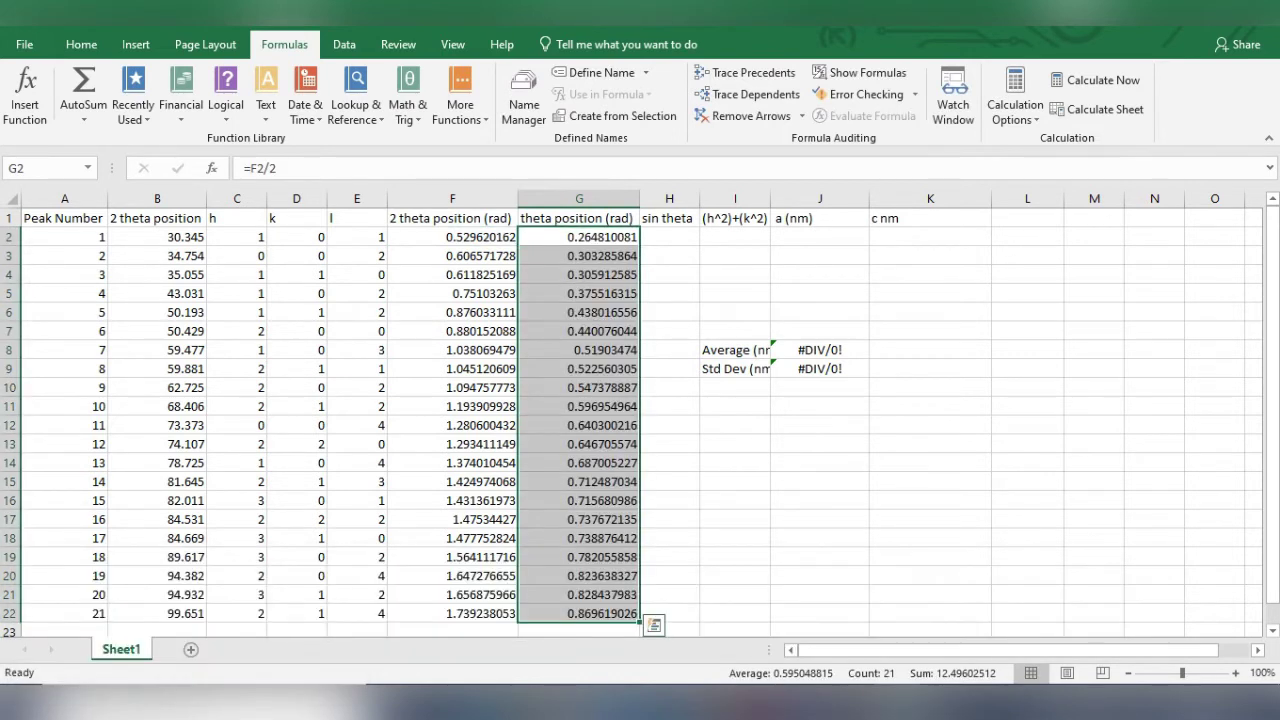
Step: Calculate sin theta in H2 with the SIN function on G2 and fill the formula down to row 22
click(669, 237)
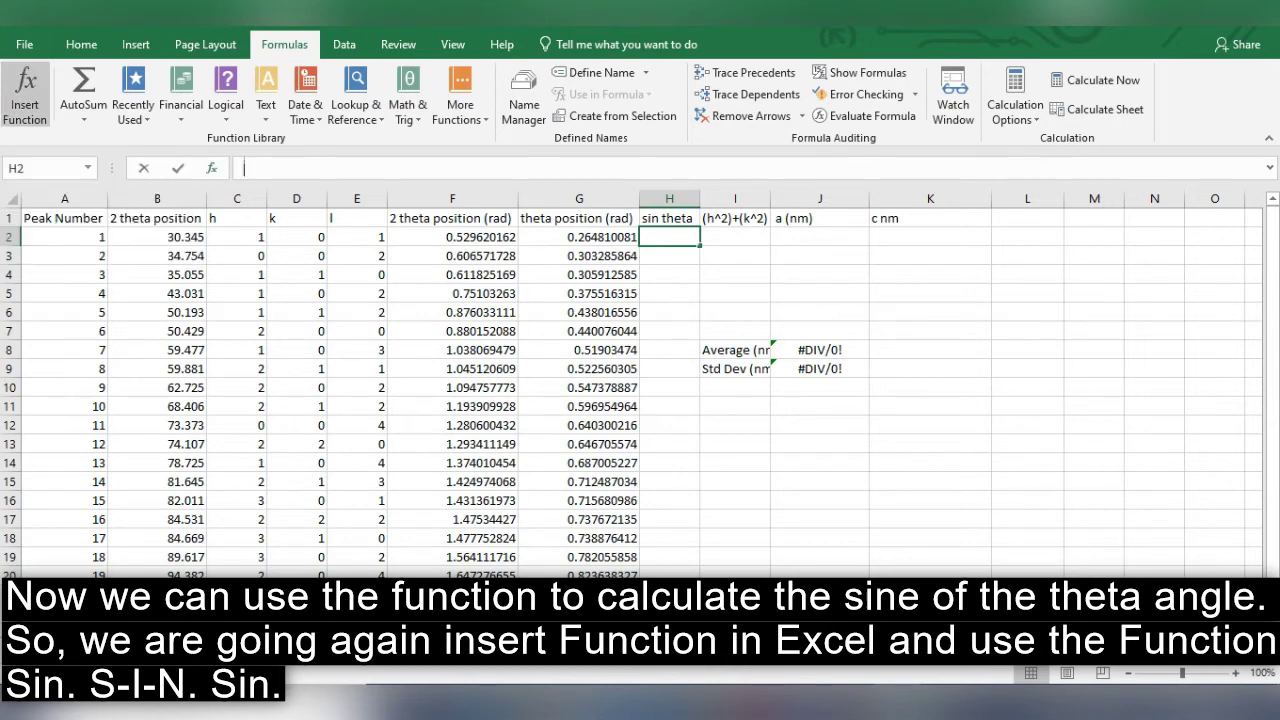
click(25, 95)
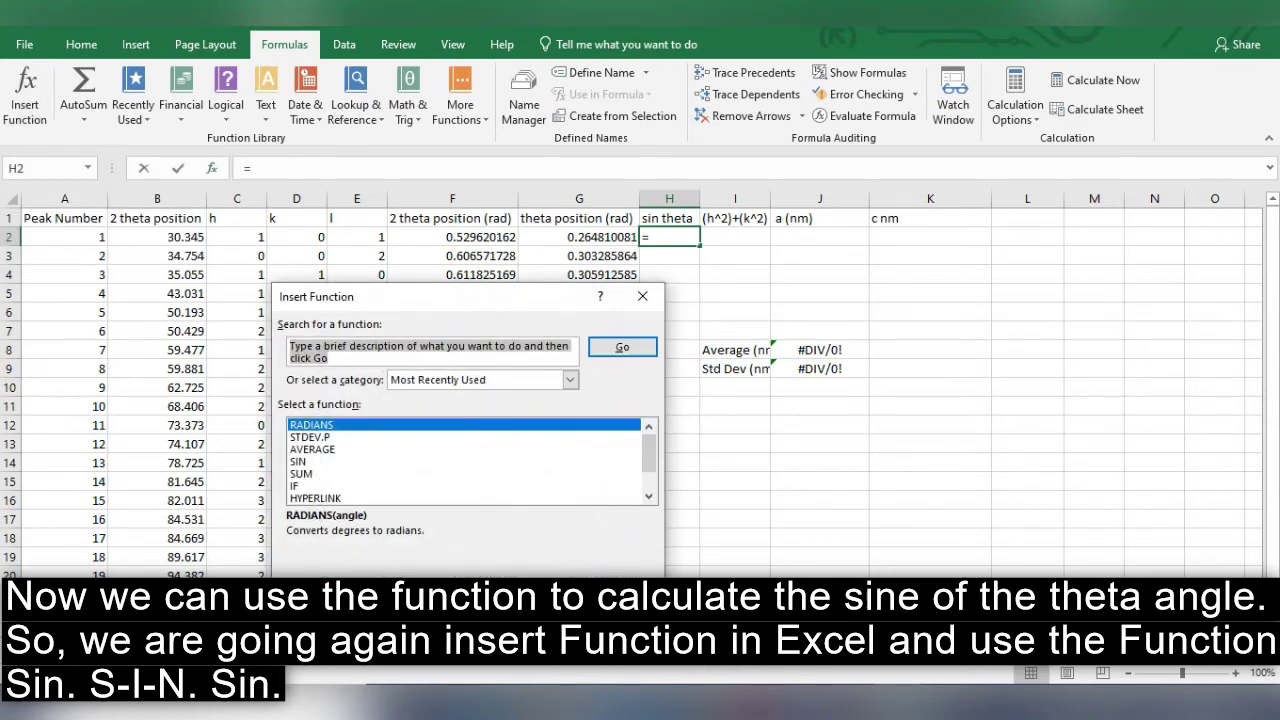
click(298, 461)
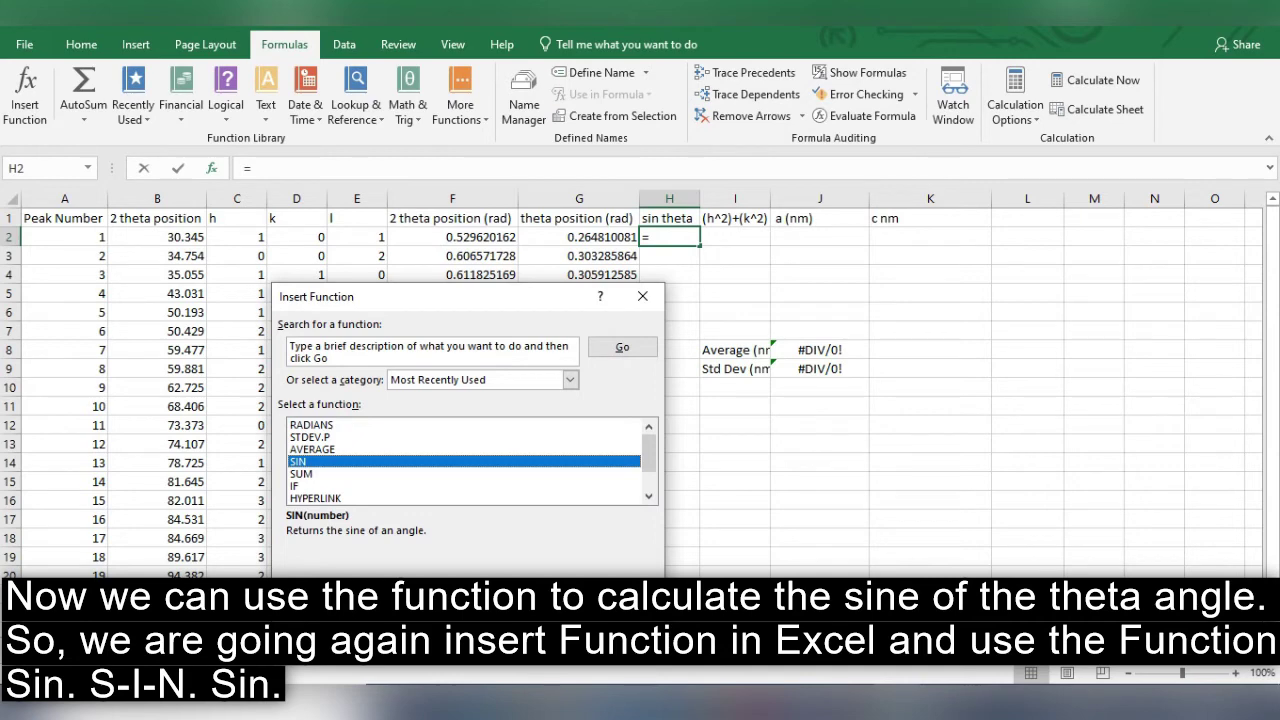
key(Return)
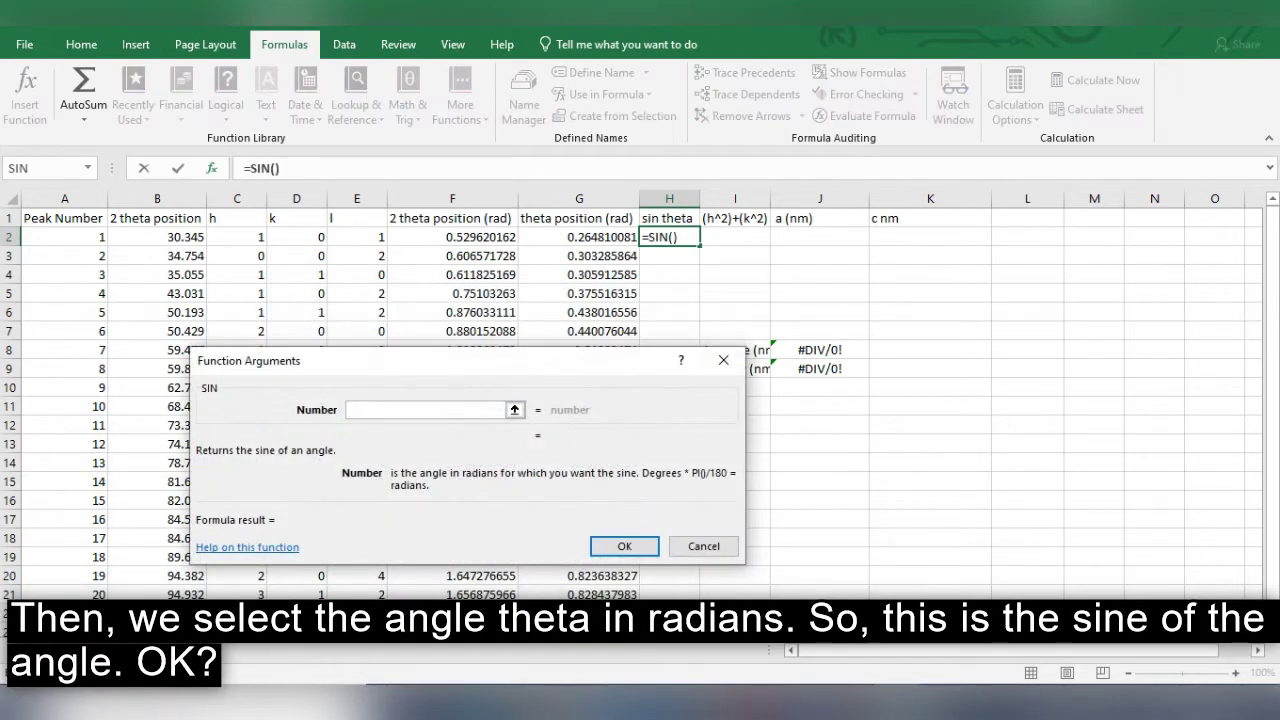
click(514, 409)
click(578, 237)
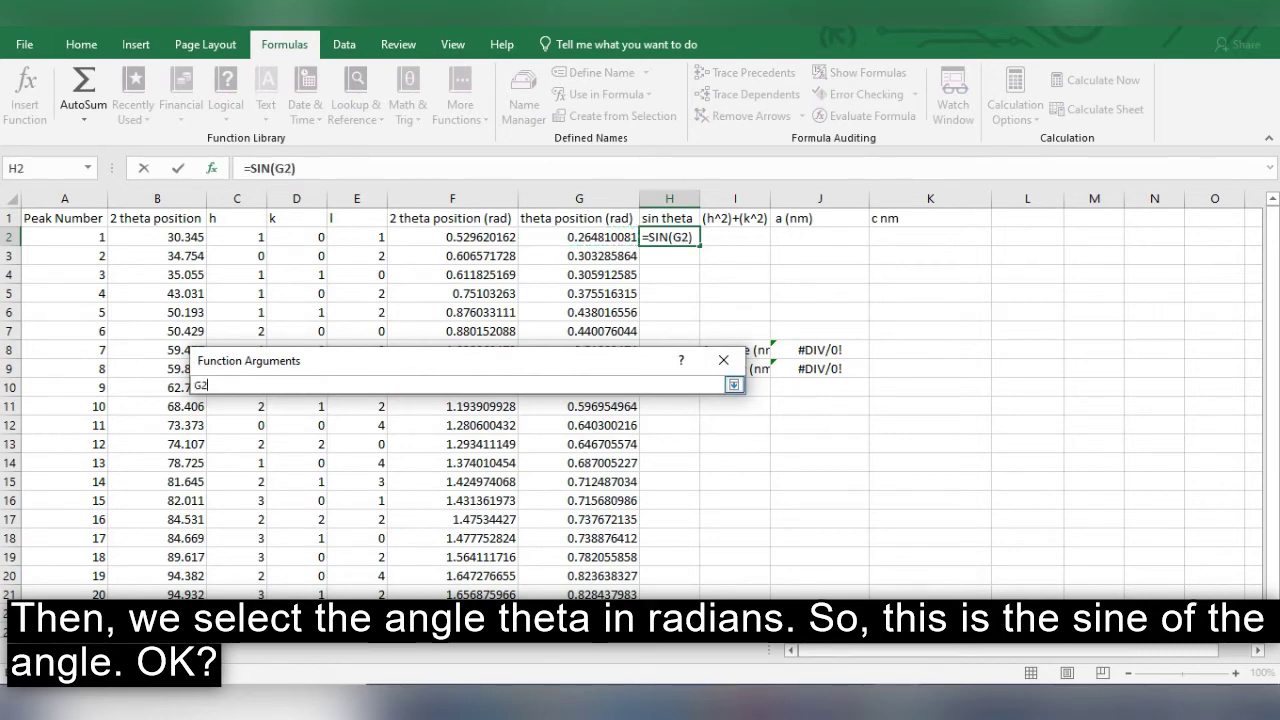
click(734, 385)
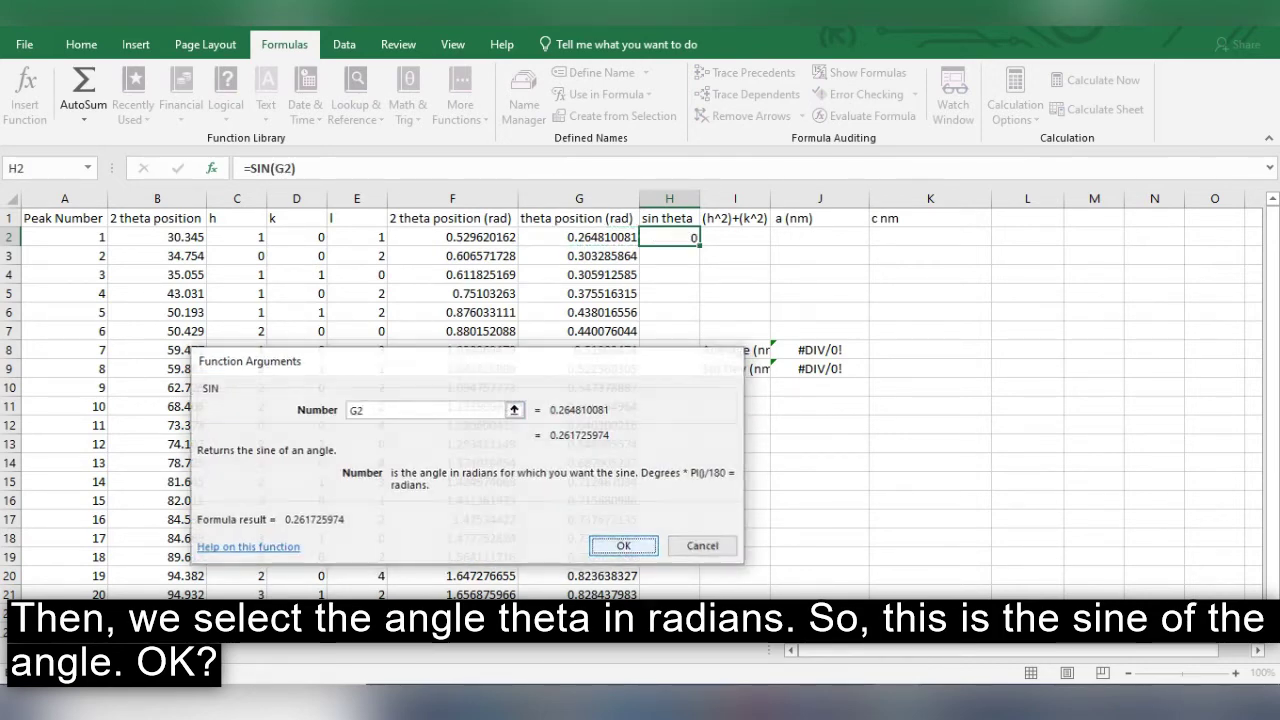
key(Return)
drag(700, 246, 690, 600)
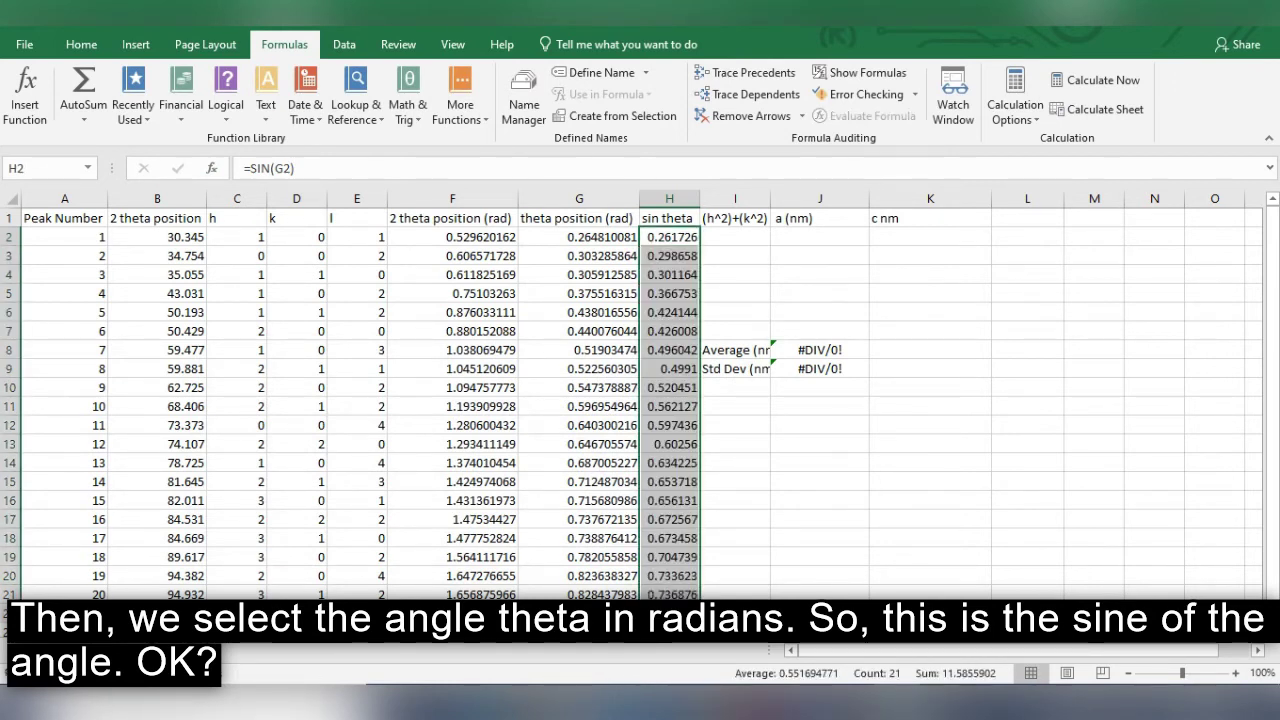
Step: Clear the Average and Std Dev labels and formulas from I8:J9
drag(735, 350, 822, 369)
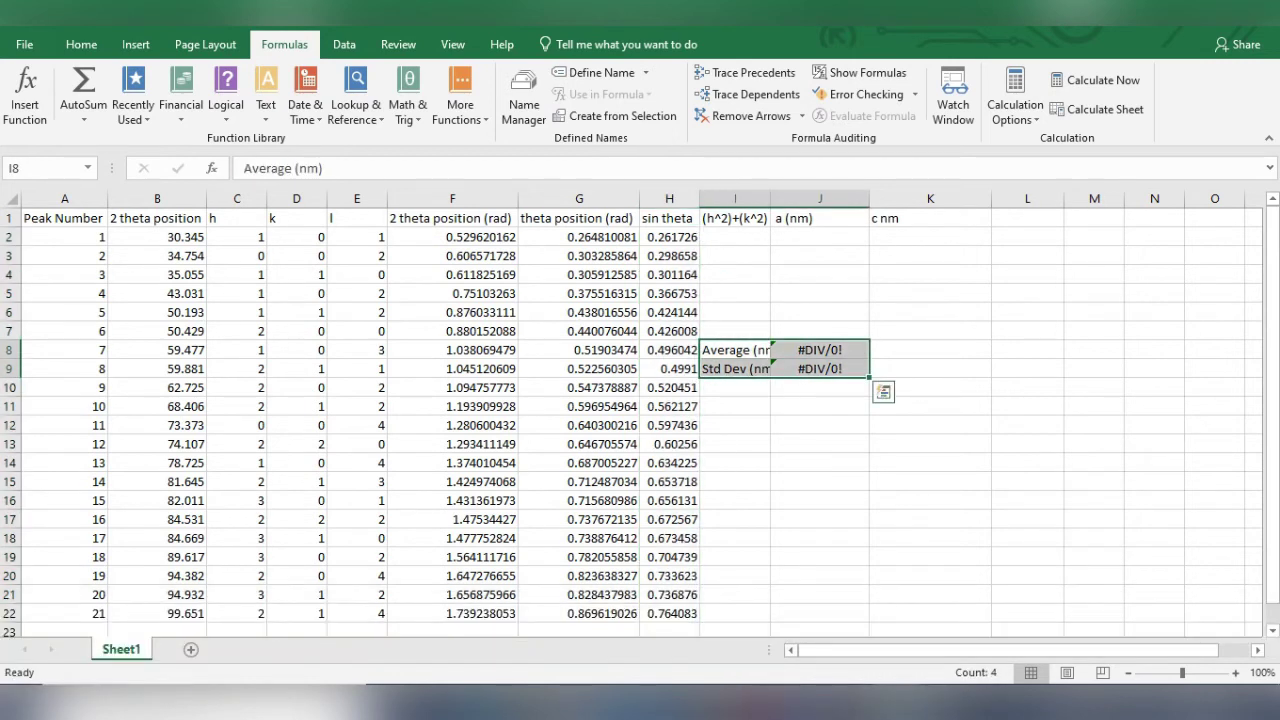
key(Delete)
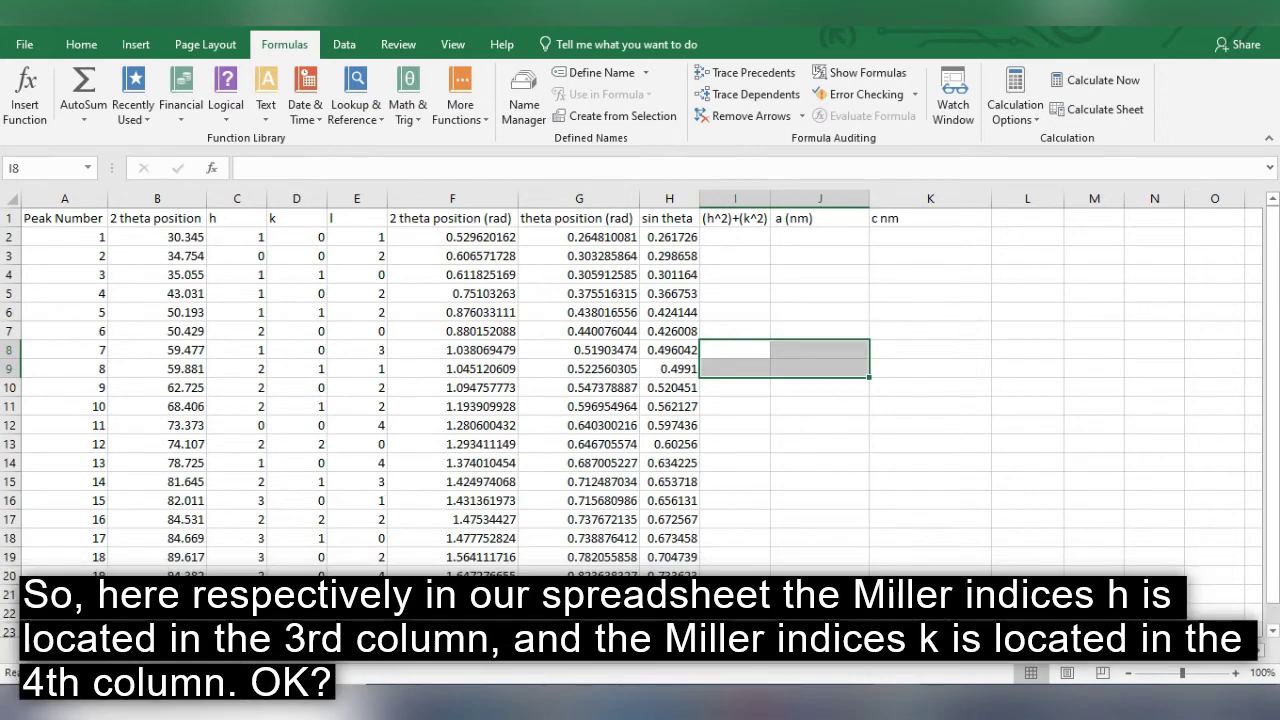
Step: Calculate the sum of the squared h and k indices in I2 with =(C2^2)+(D2^2) and fill it down to row 22
click(734, 237)
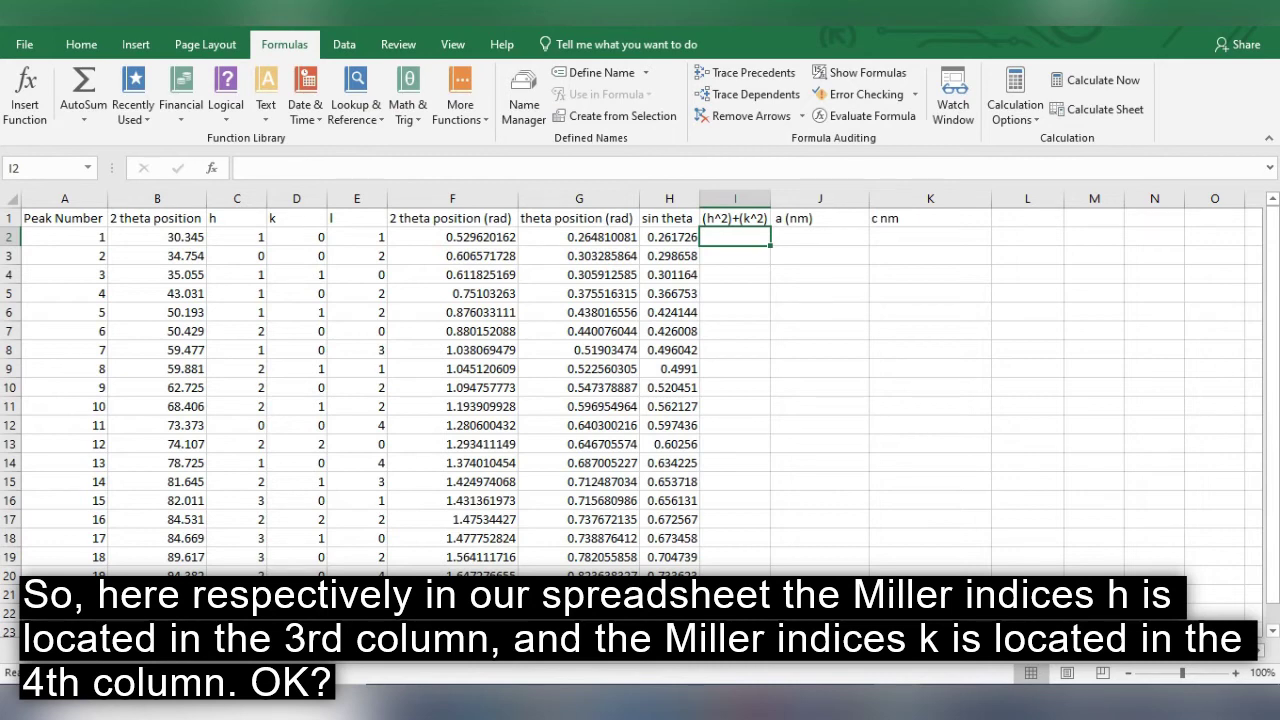
text(=)
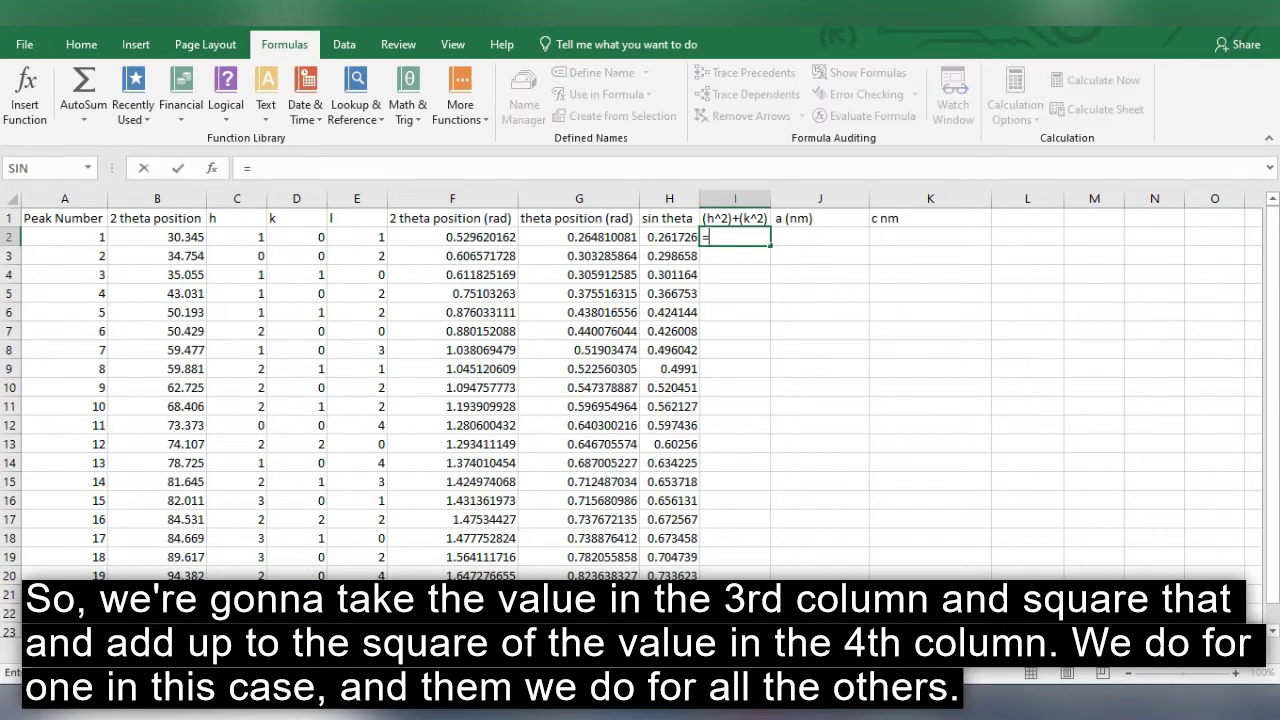
text(()
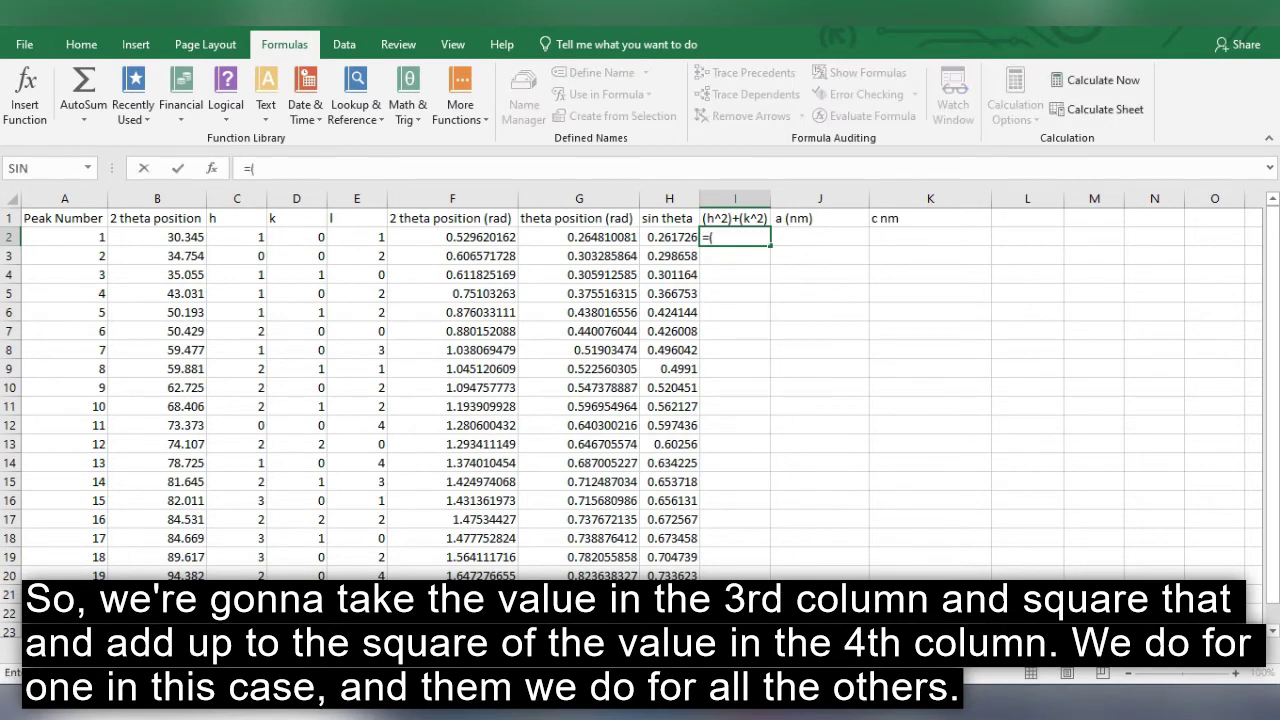
click(236, 237)
text(^)
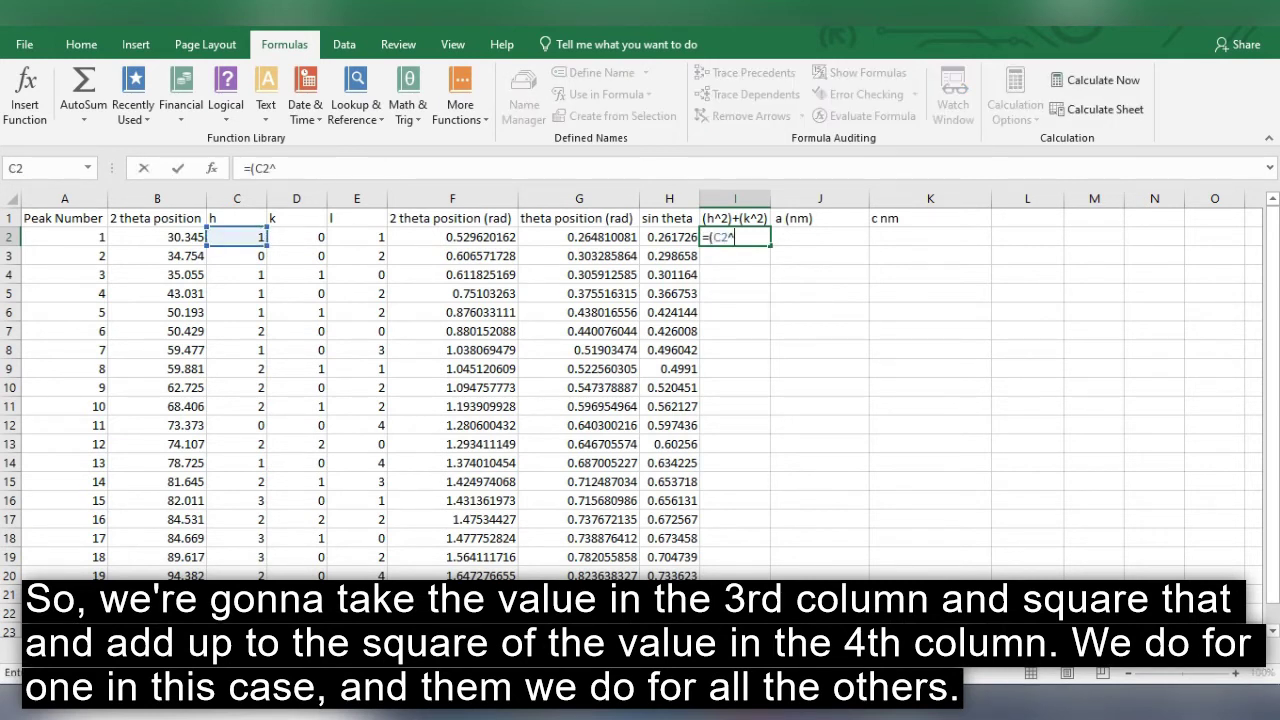
text(2)+()
click(296, 237)
text(^2)
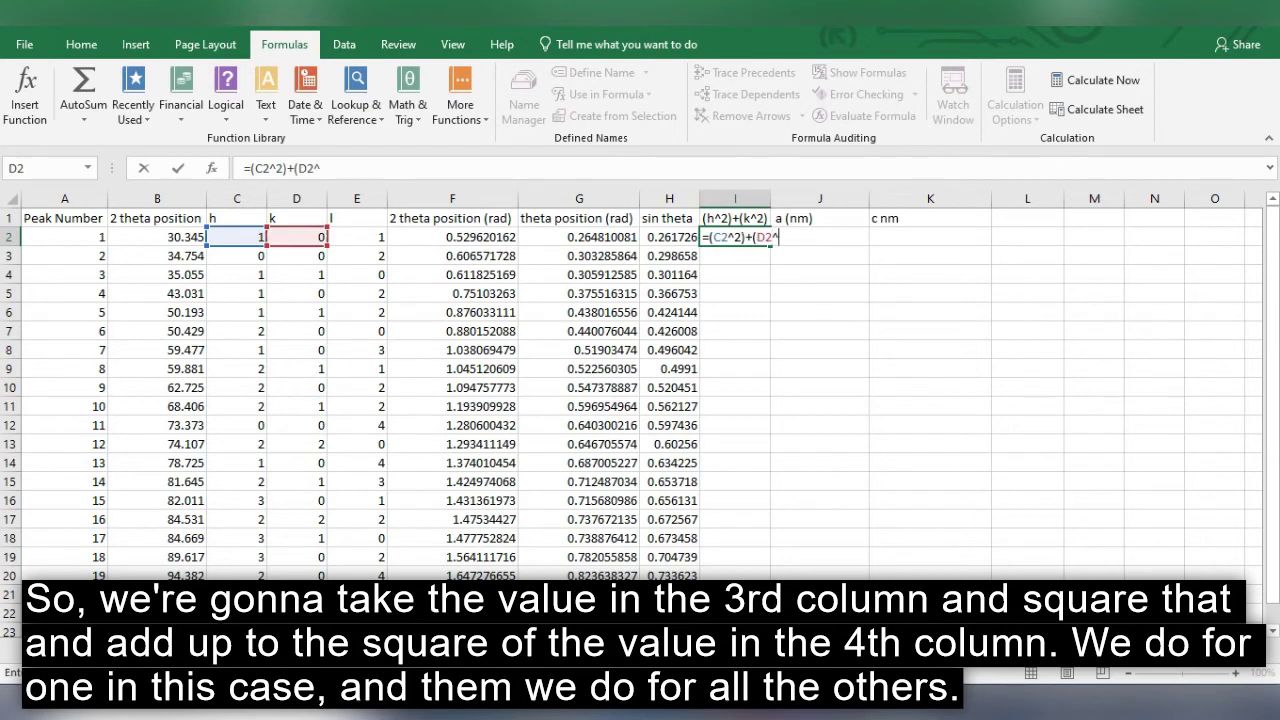
text())
key(Return)
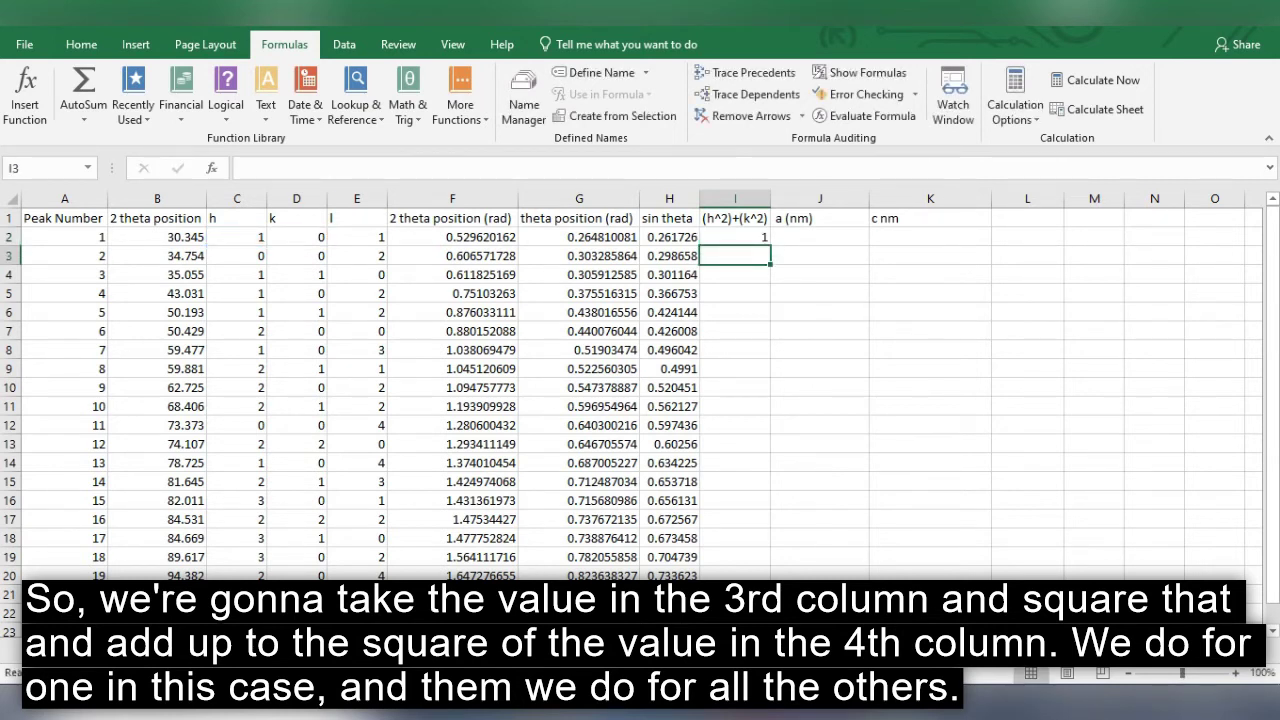
click(734, 237)
drag(770, 246, 768, 578)
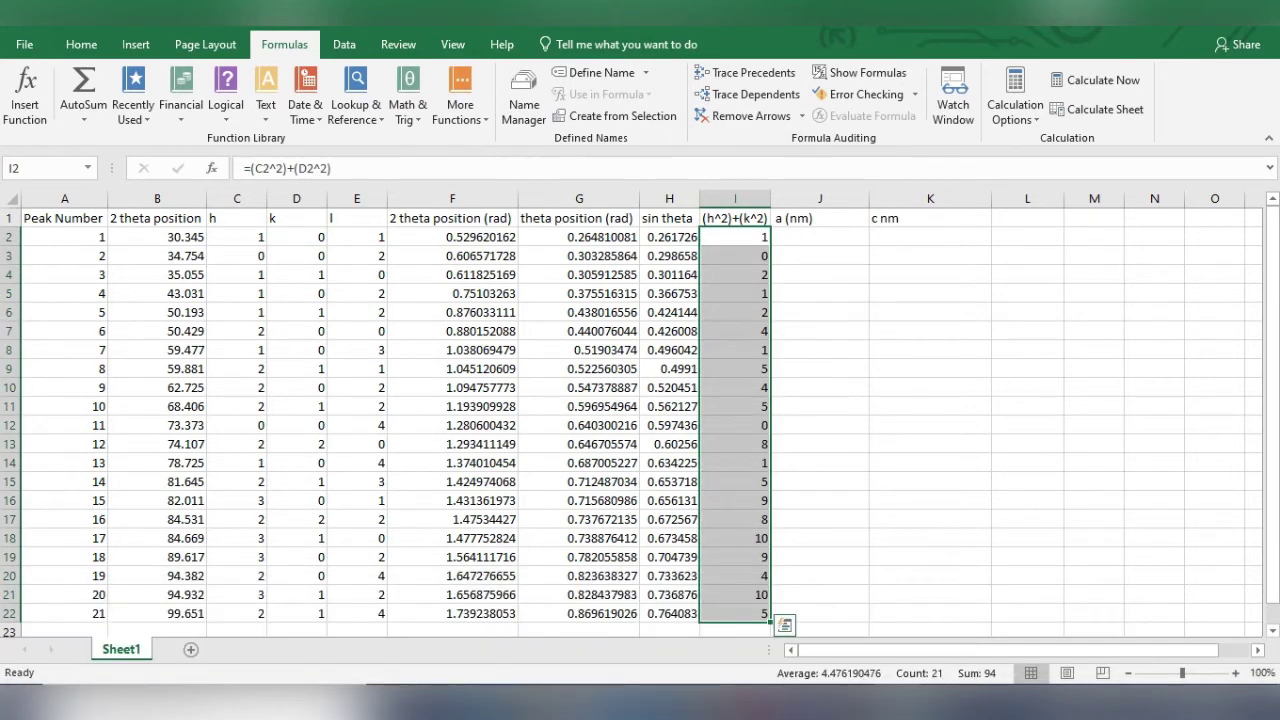
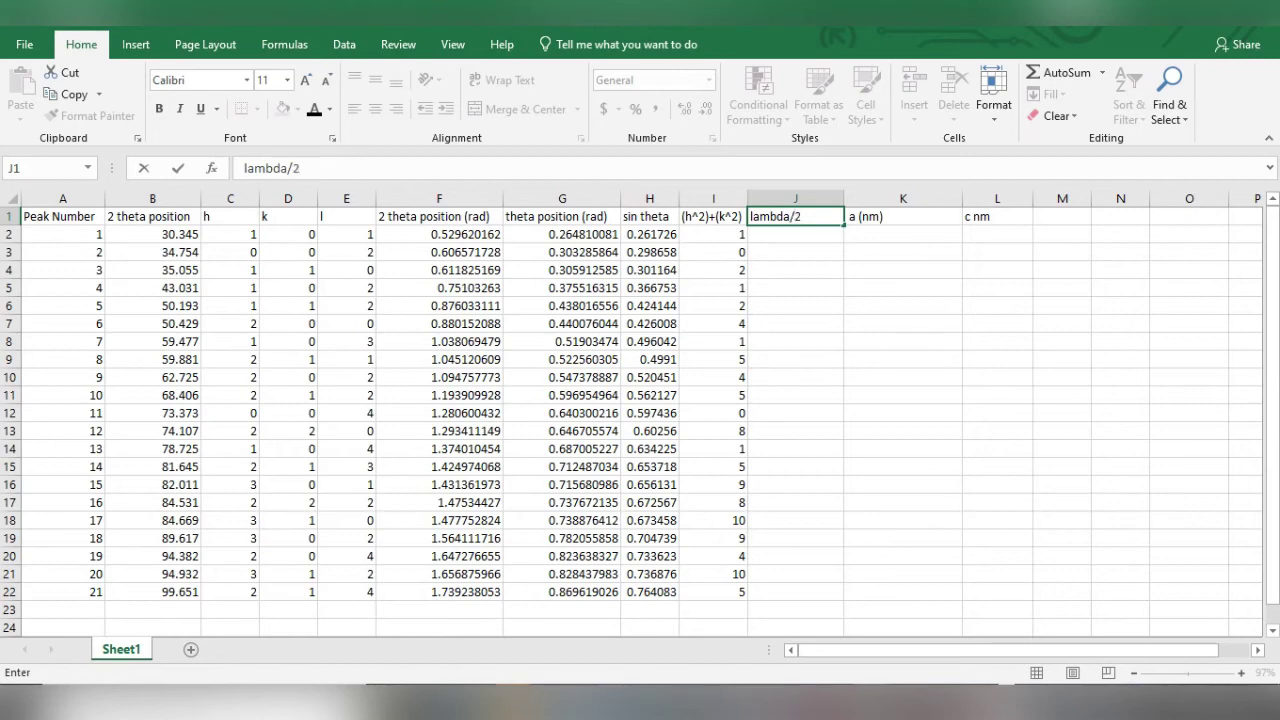
Step: Complete the J1 header as "lambda/2.sin theta" and fit column J's width to it
text(theta)
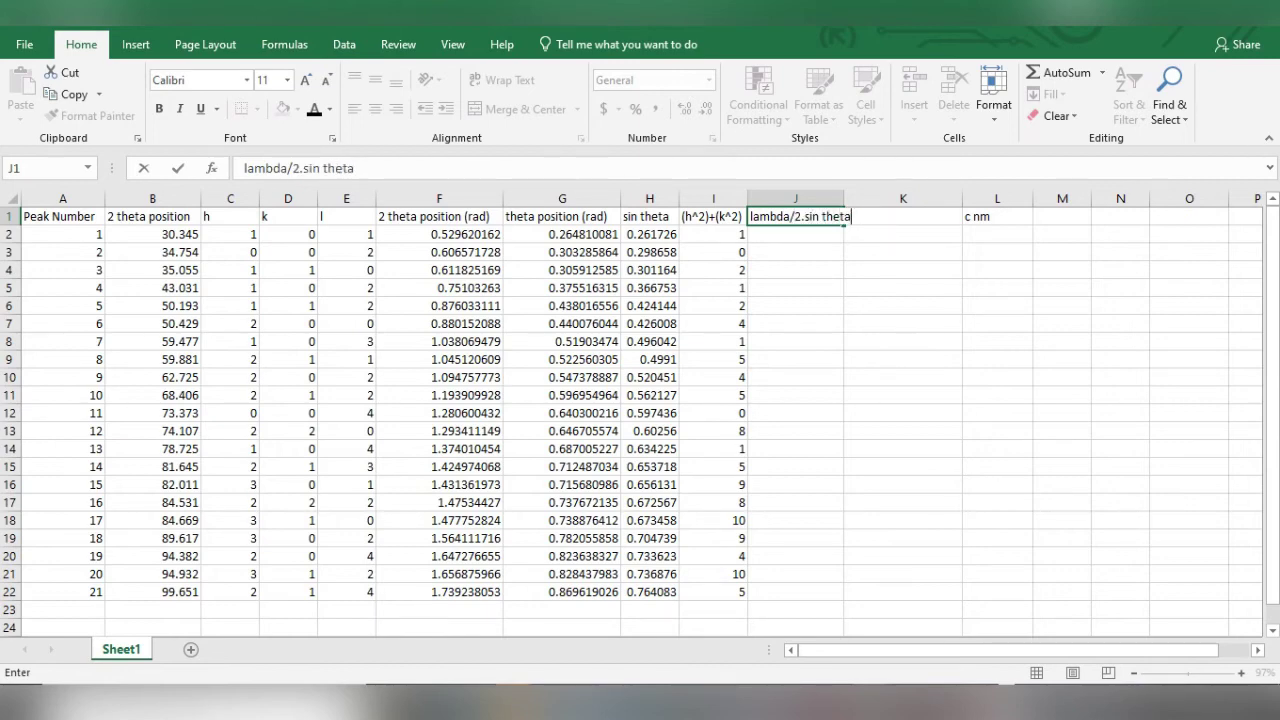
key(Return)
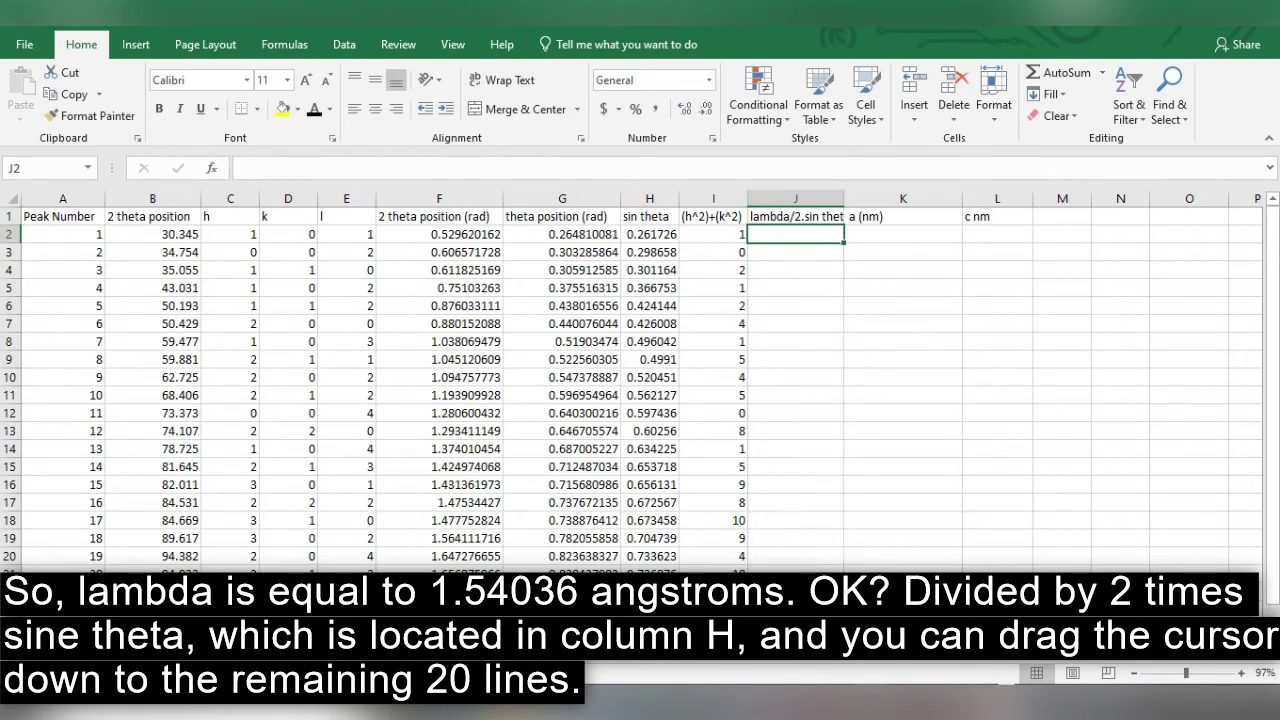
double_click(843, 198)
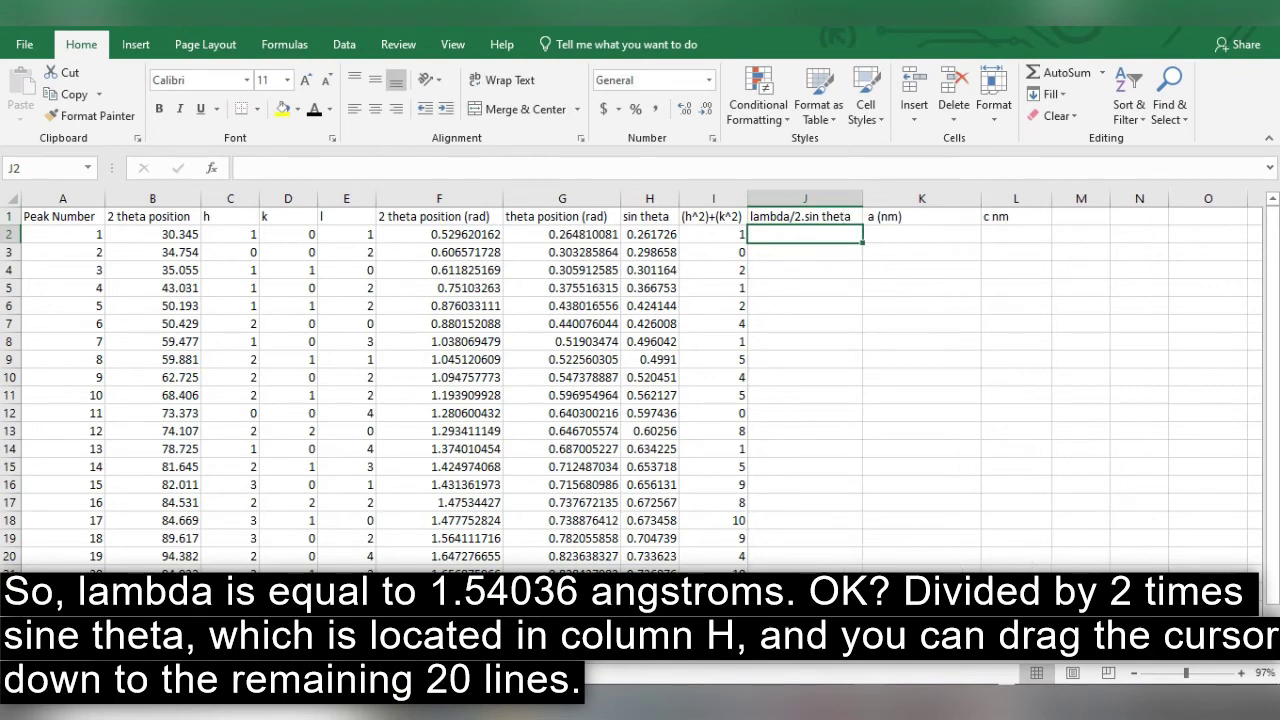
Step: Calculate lambda over 2 sin theta in J2 with =(1.54036)/(2*H2) and fill the formula down to row 22
text(=()
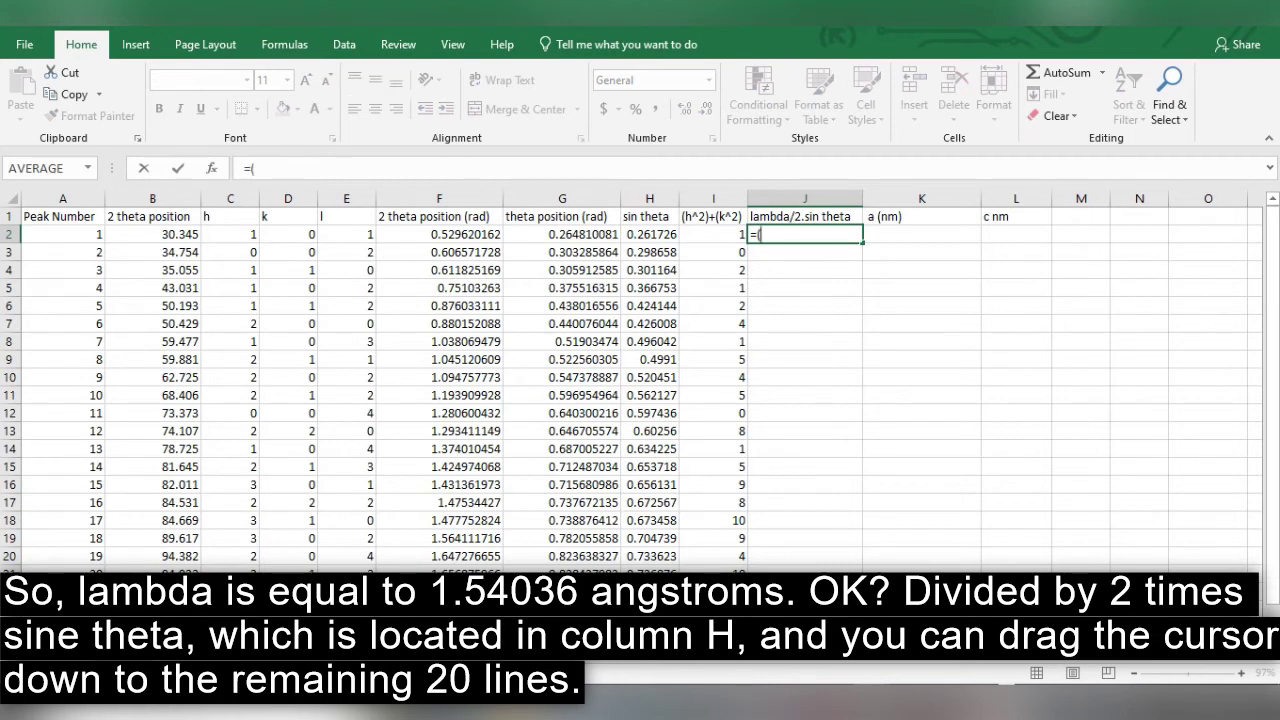
text(1.54036)
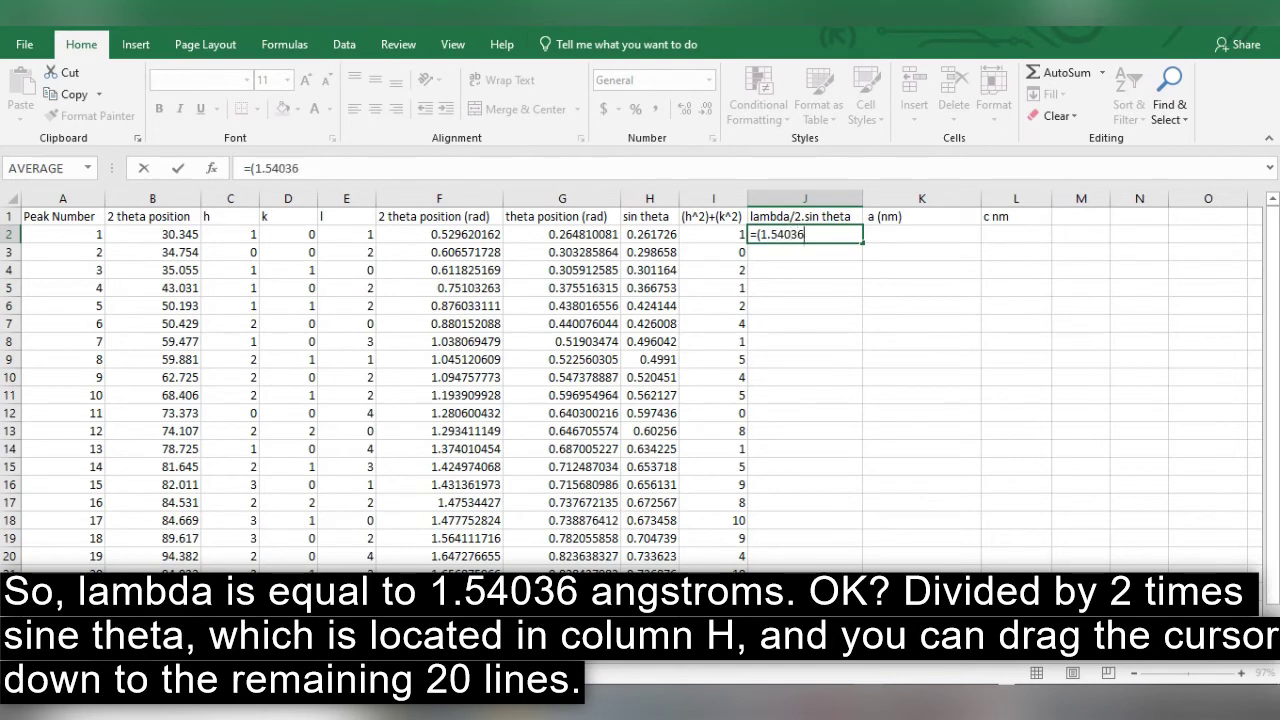
text()/(2*)
click(650, 234)
text())
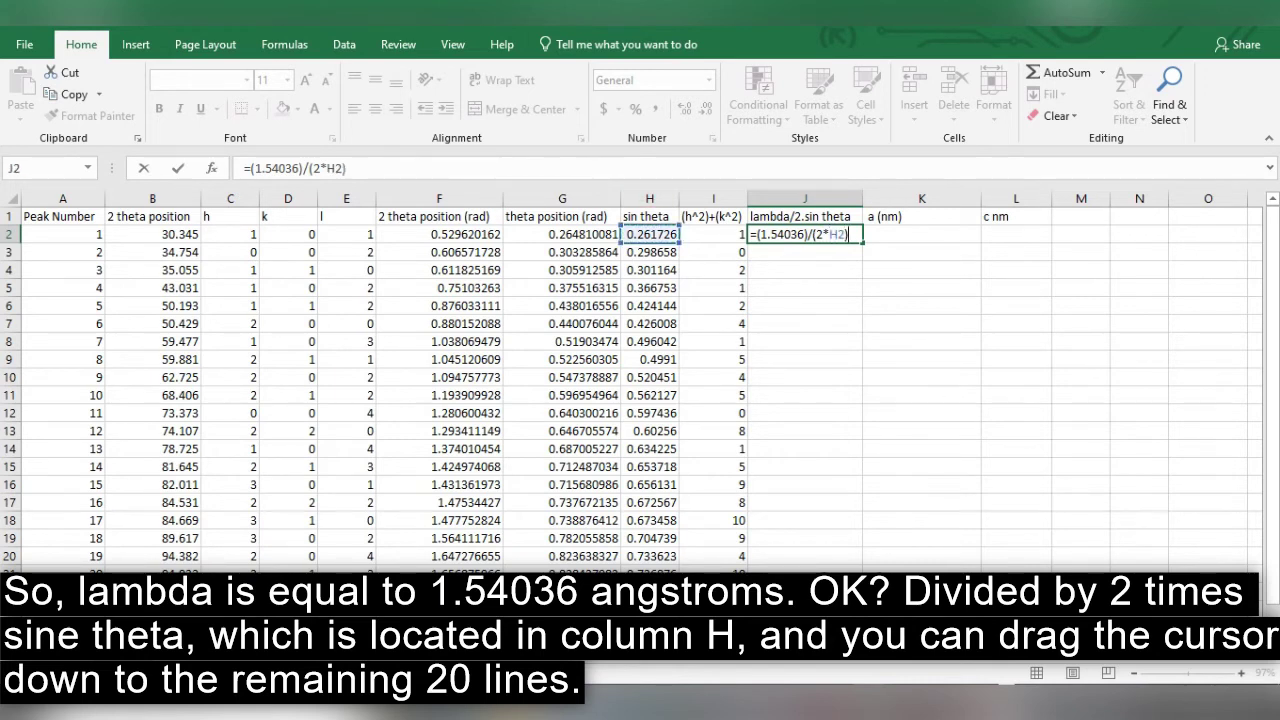
key(Return)
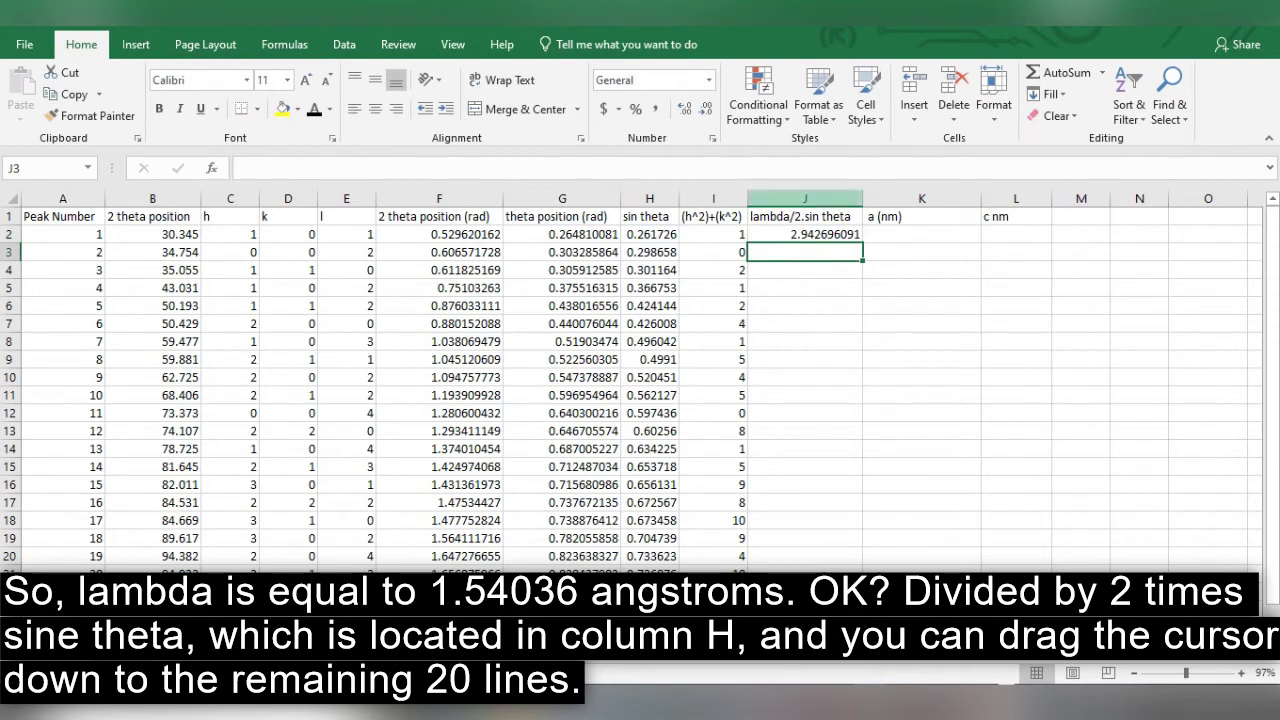
click(805, 234)
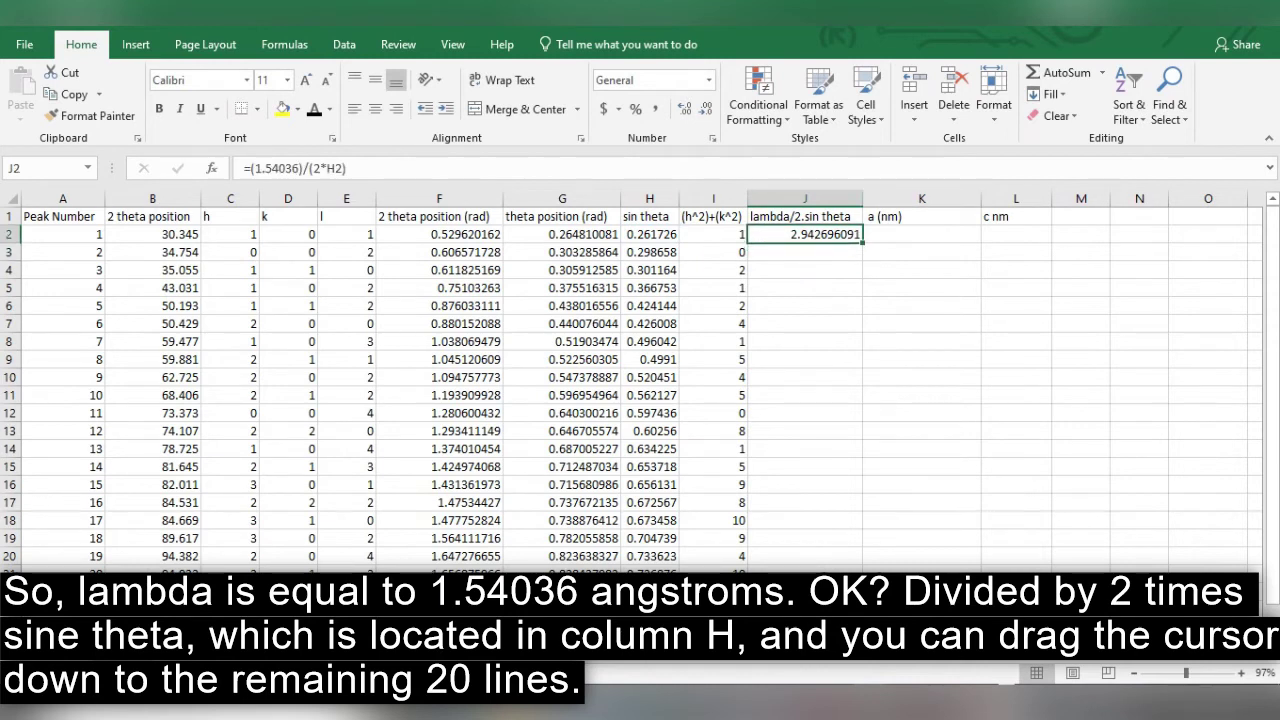
drag(862, 242, 860, 568)
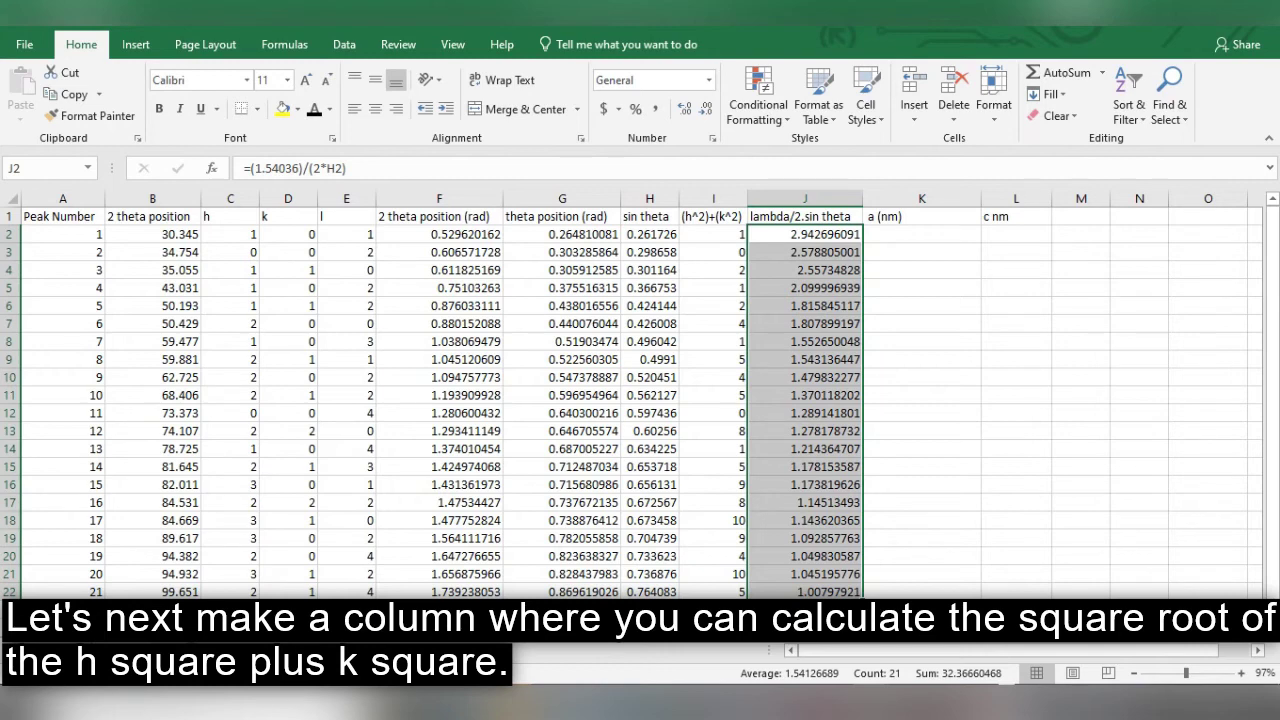
Step: Move the "a (nm)" and "c nm" headers from K1:L1 to L1:M1
click(921, 216)
key(shift+Right)
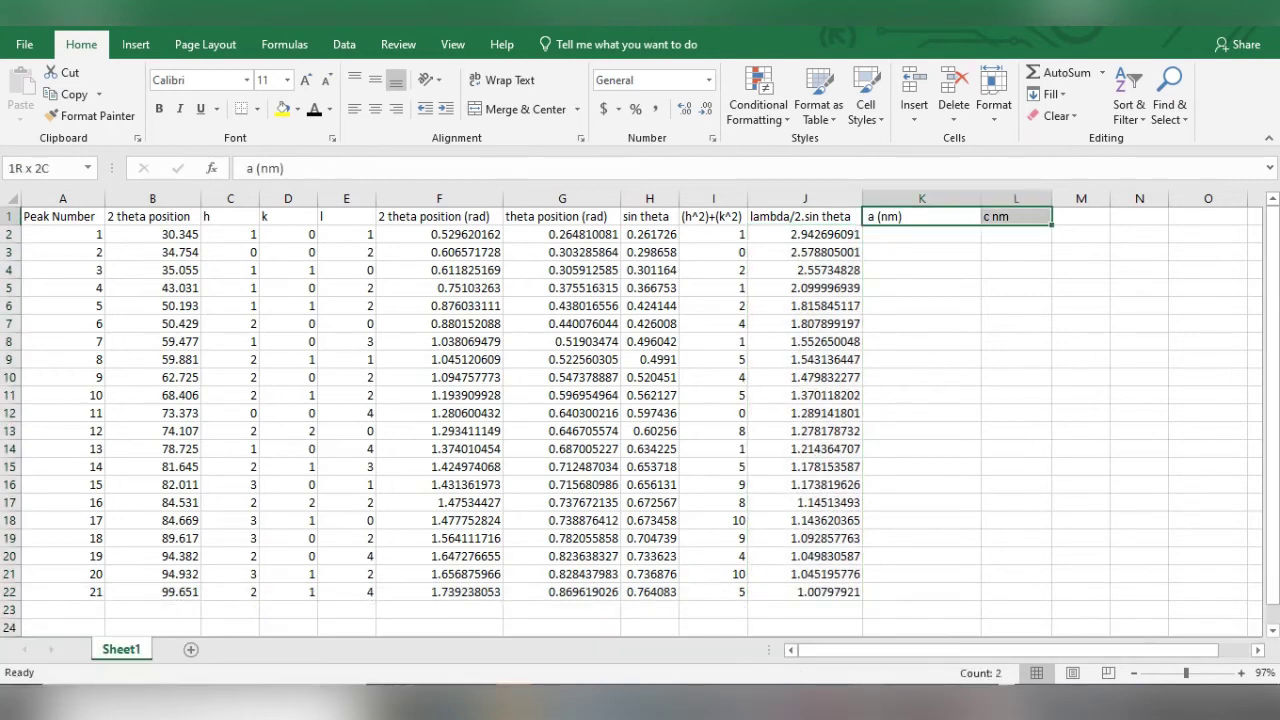
drag(957, 225, 1035, 225)
Step: Enter the header "sqrt (h^2+k^2)" in K1
click(921, 216)
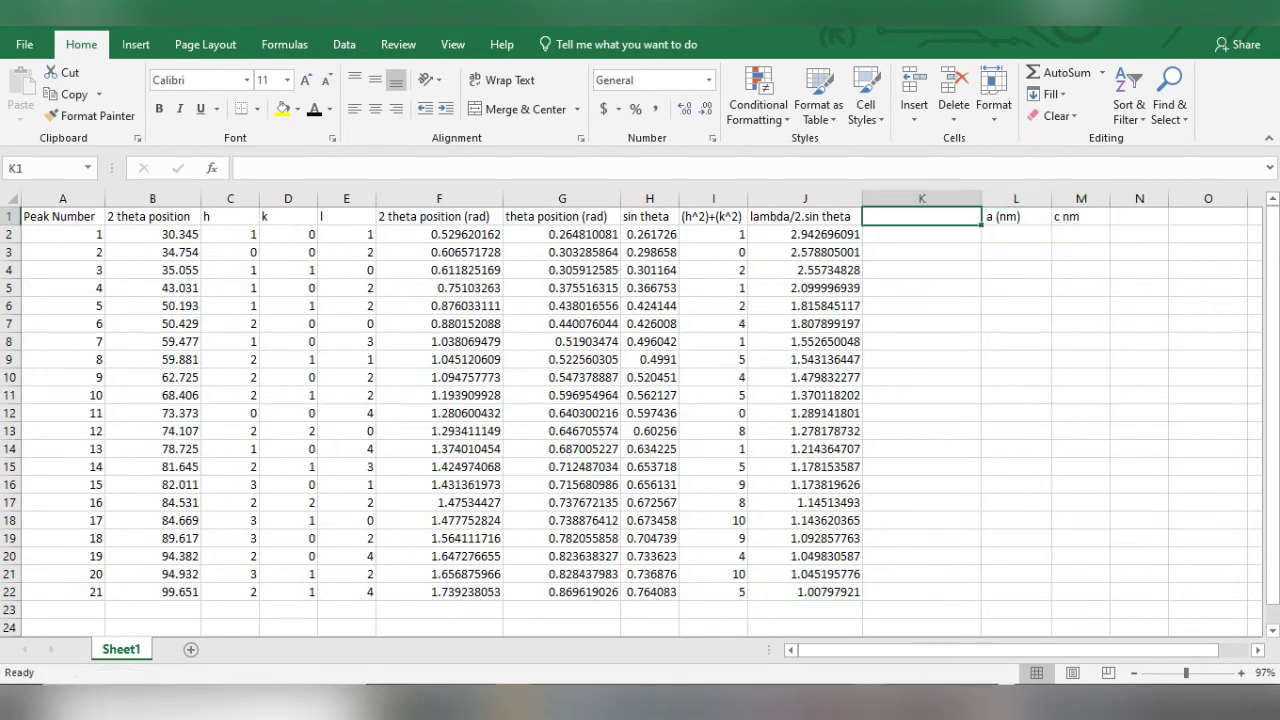
text(sqrt ())
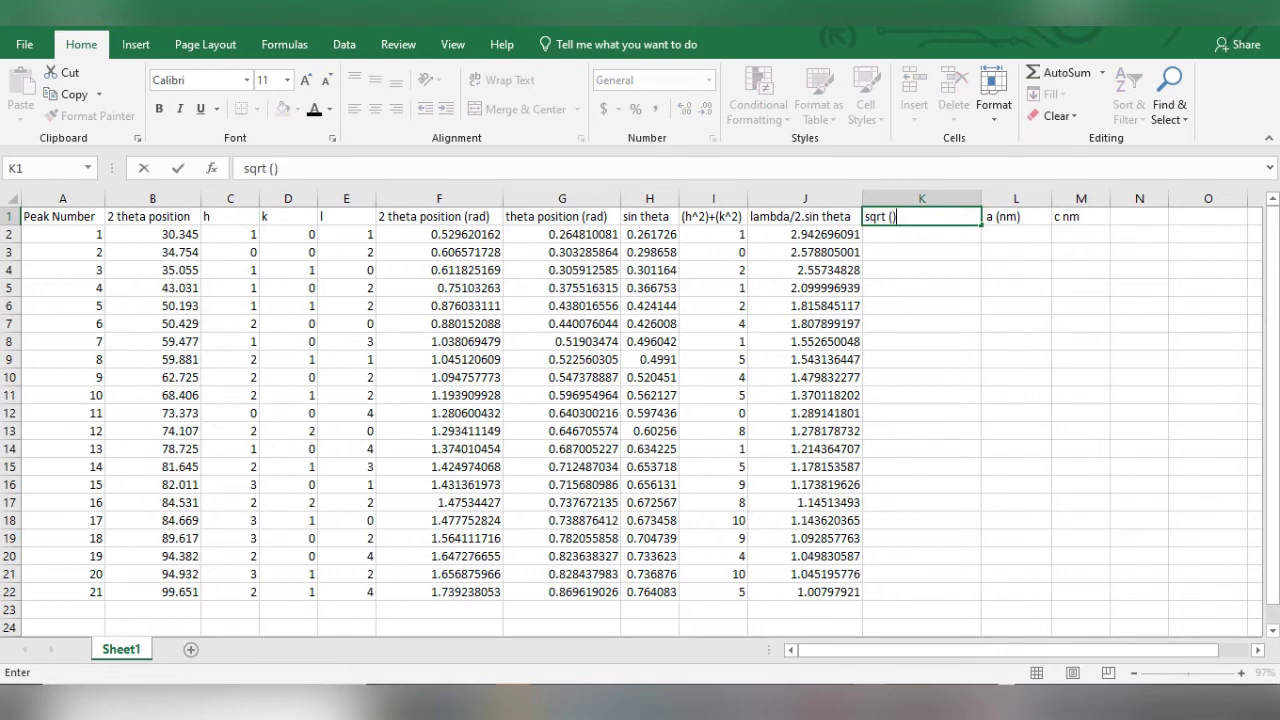
click(805, 216)
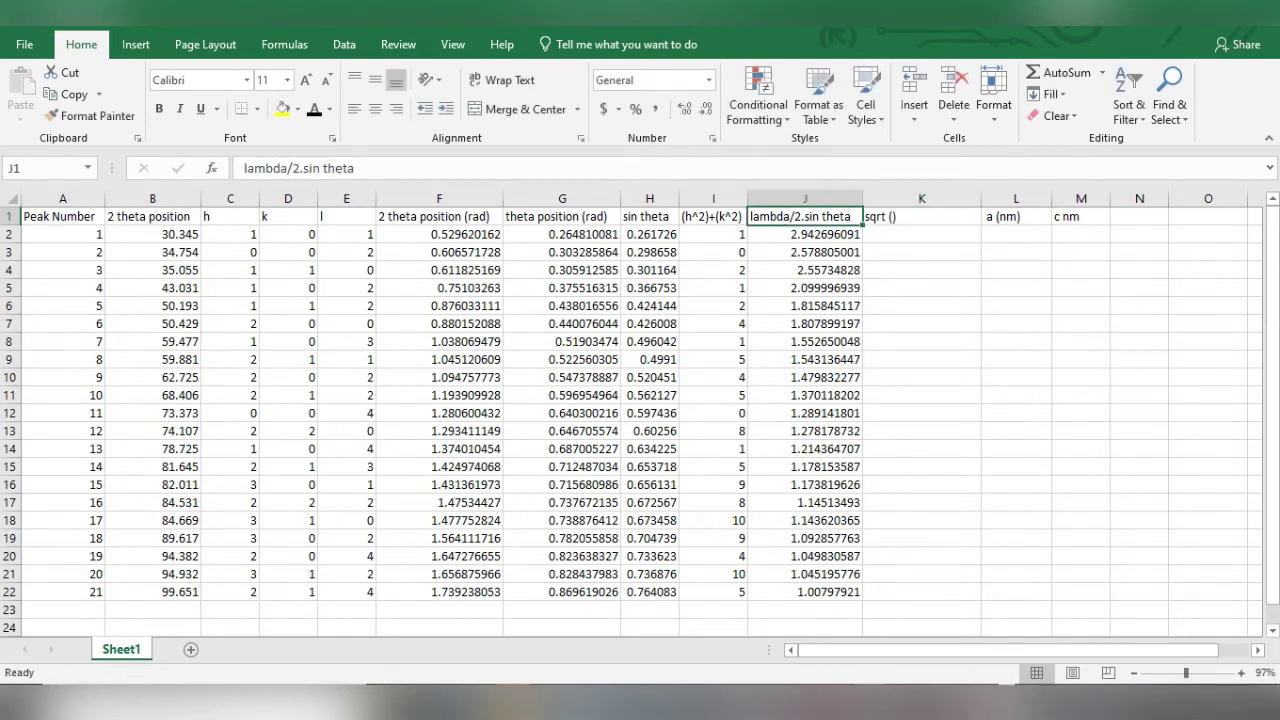
click(921, 216)
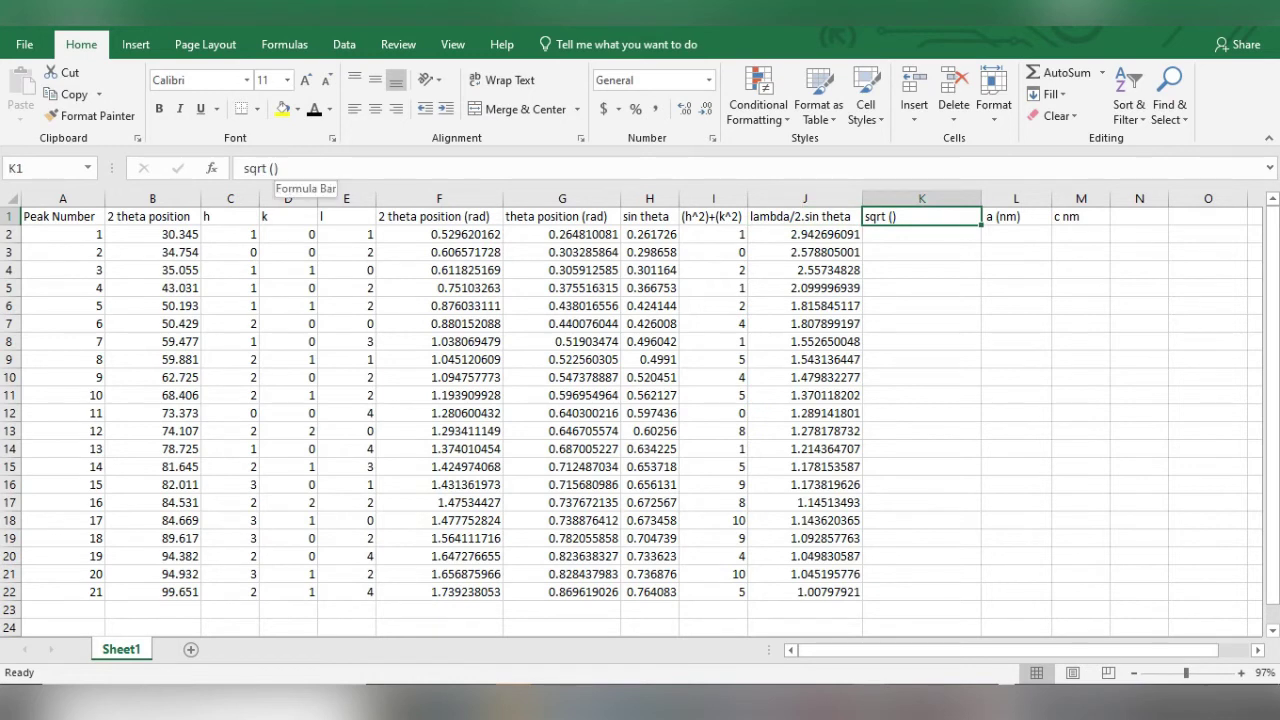
click(274, 168)
text(h)
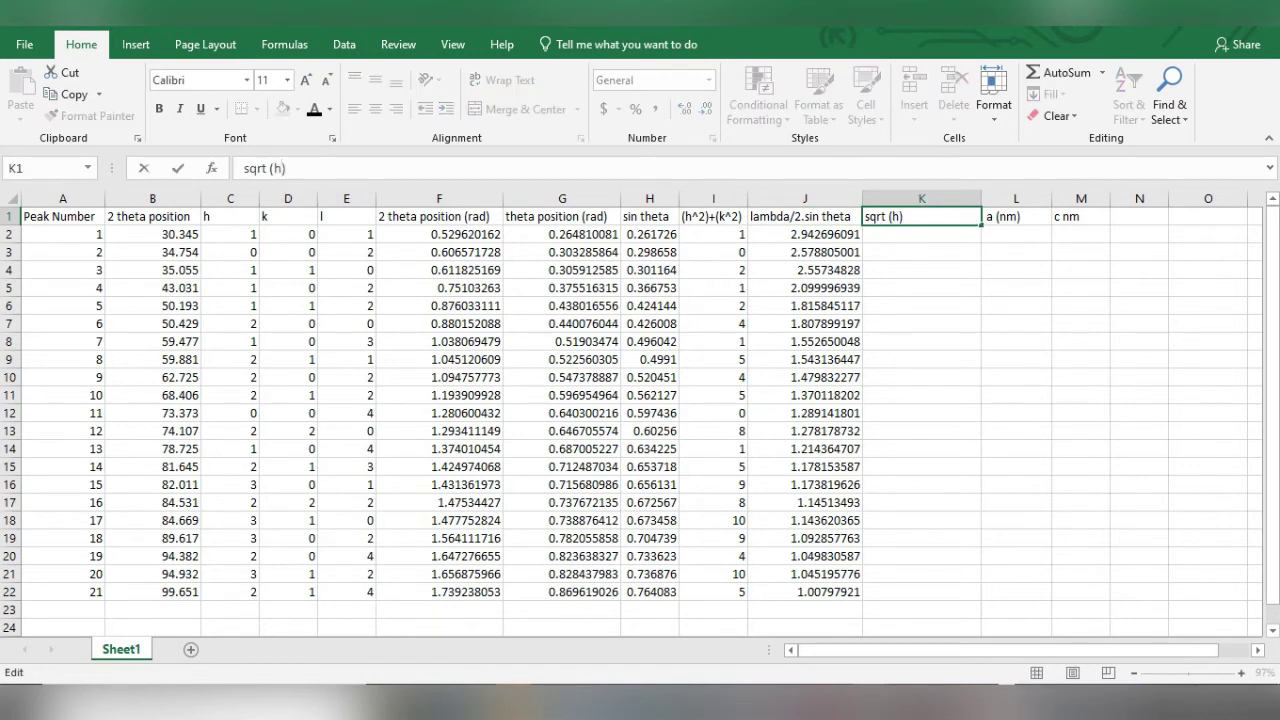
text(^+)
key(BackSpace)
text(2_k^2)
click(297, 168)
key(Delete)
text(+)
key(Return)
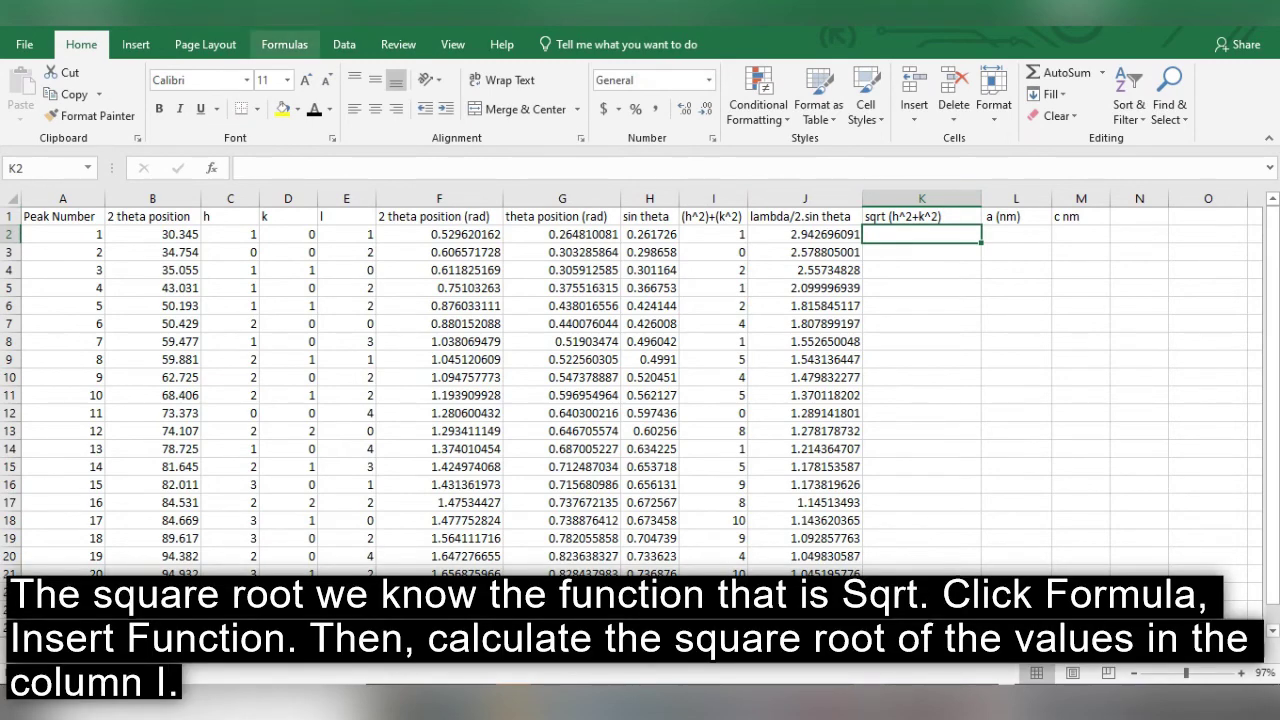
Step: Calculate the square root of I2 in K2 with the SQRT function and fill the formula down to row 22
click(284, 44)
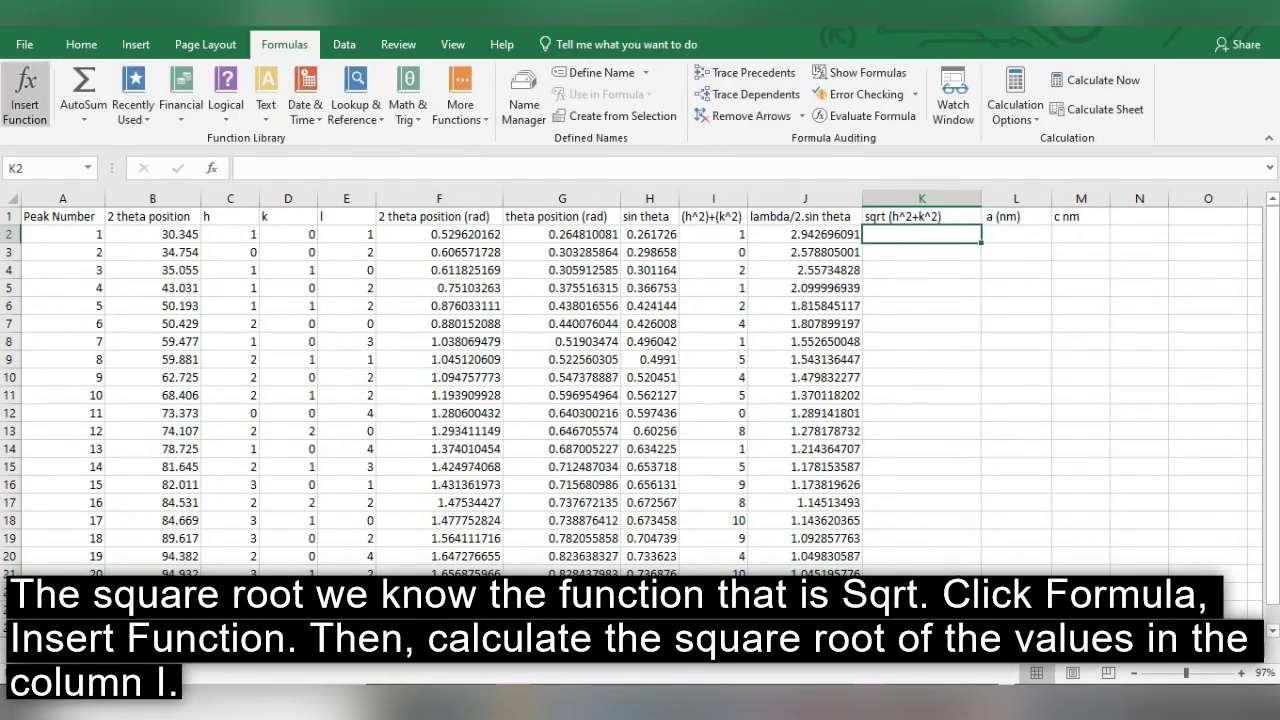
click(24, 95)
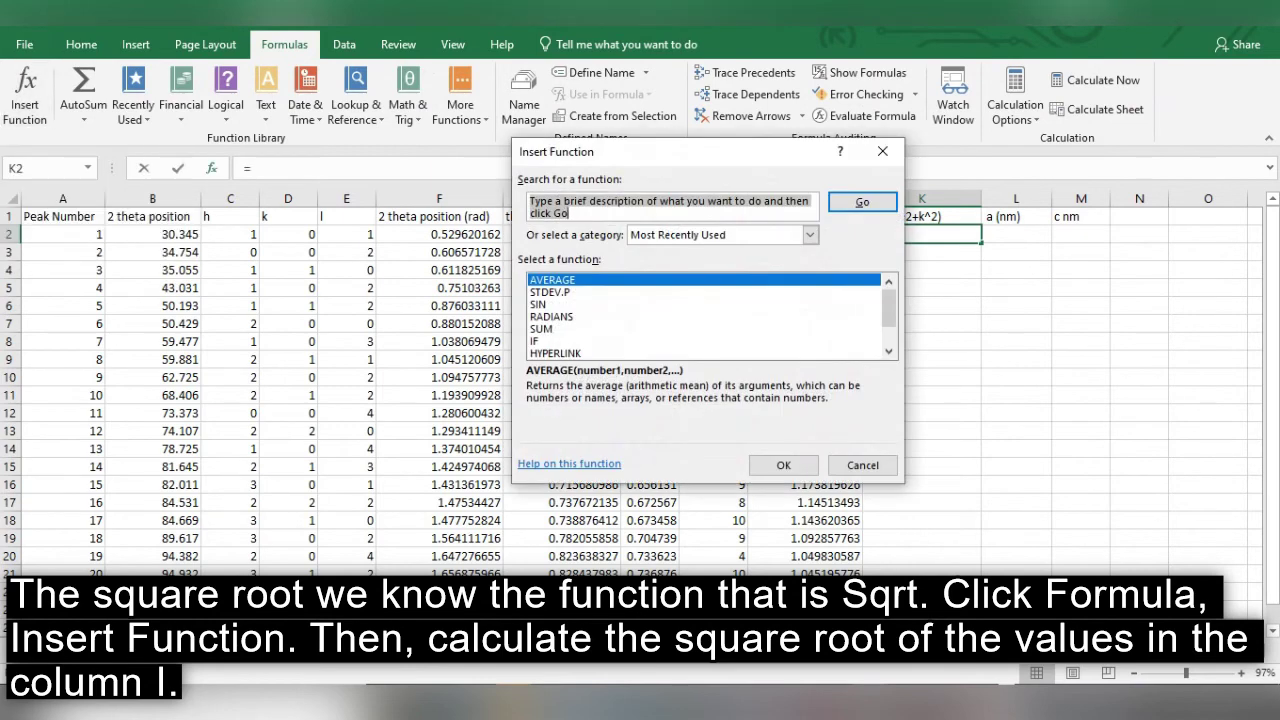
mouse_move(888, 307)
mouse_down()
mouse_move(888, 325)
mouse_move(888, 307)
mouse_up()
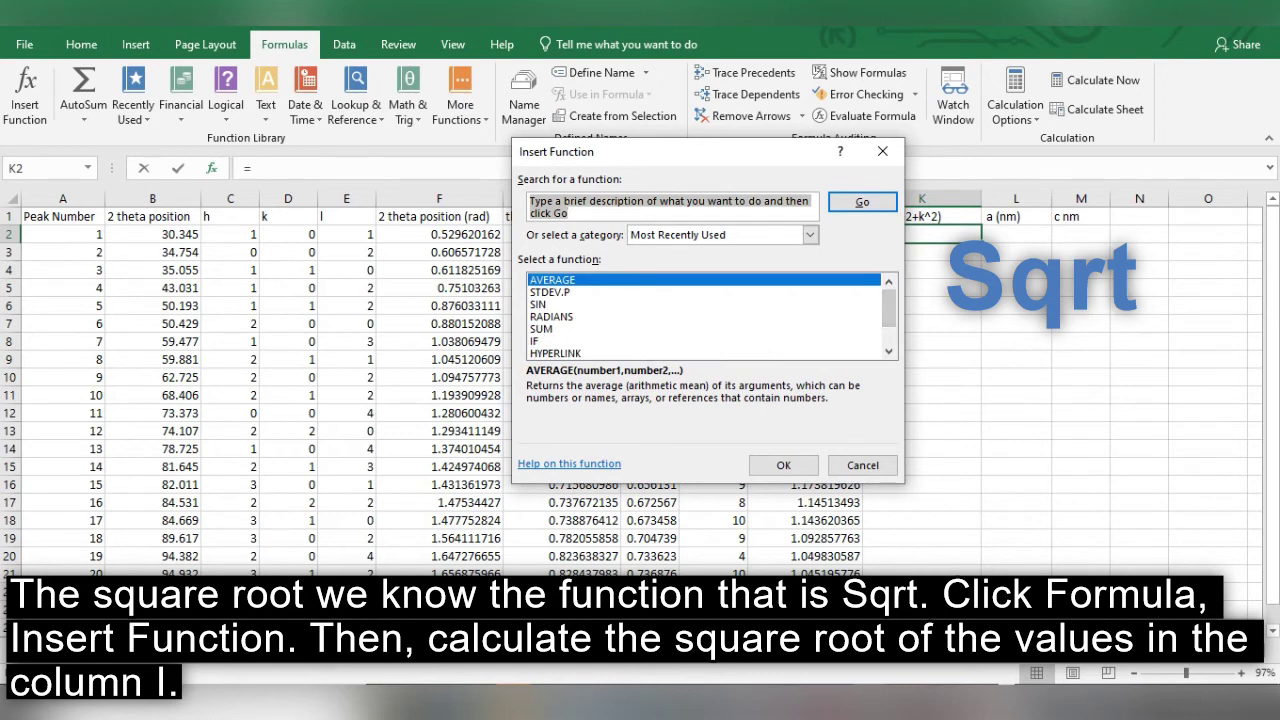
text(sqrt)
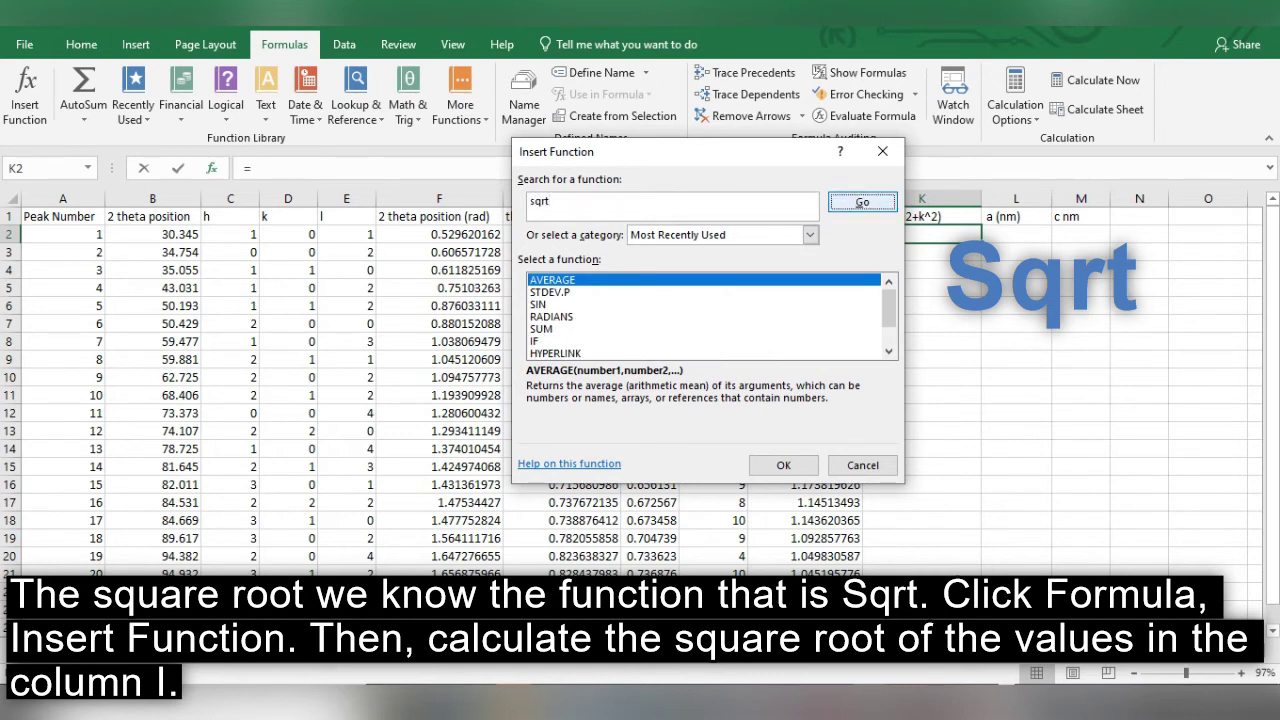
key(Return)
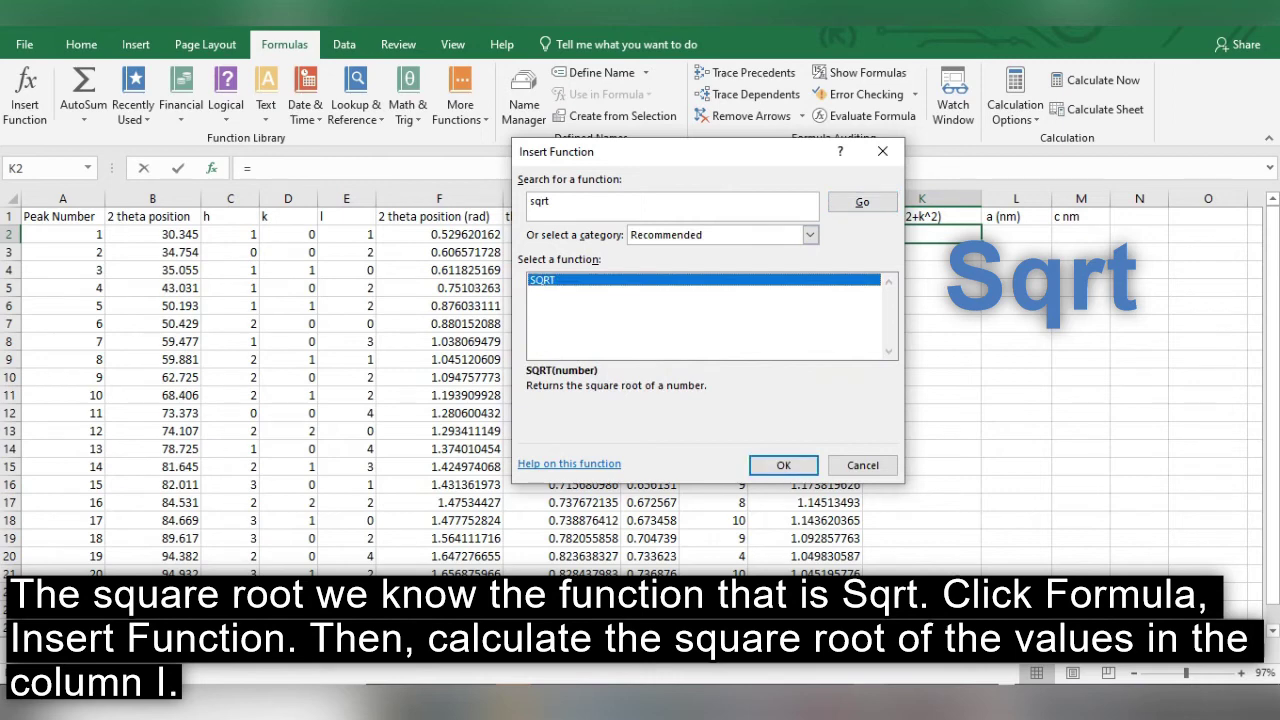
key(Return)
click(714, 270)
drag(596, 221, 466, 311)
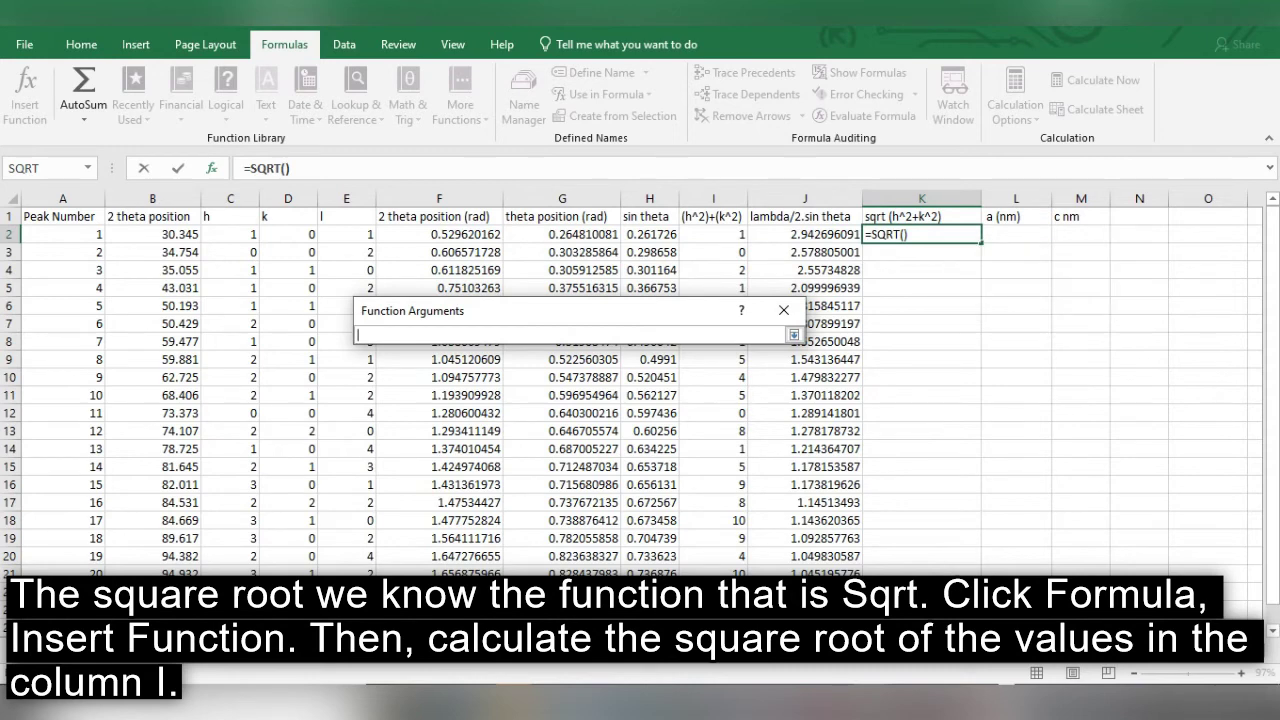
click(713, 234)
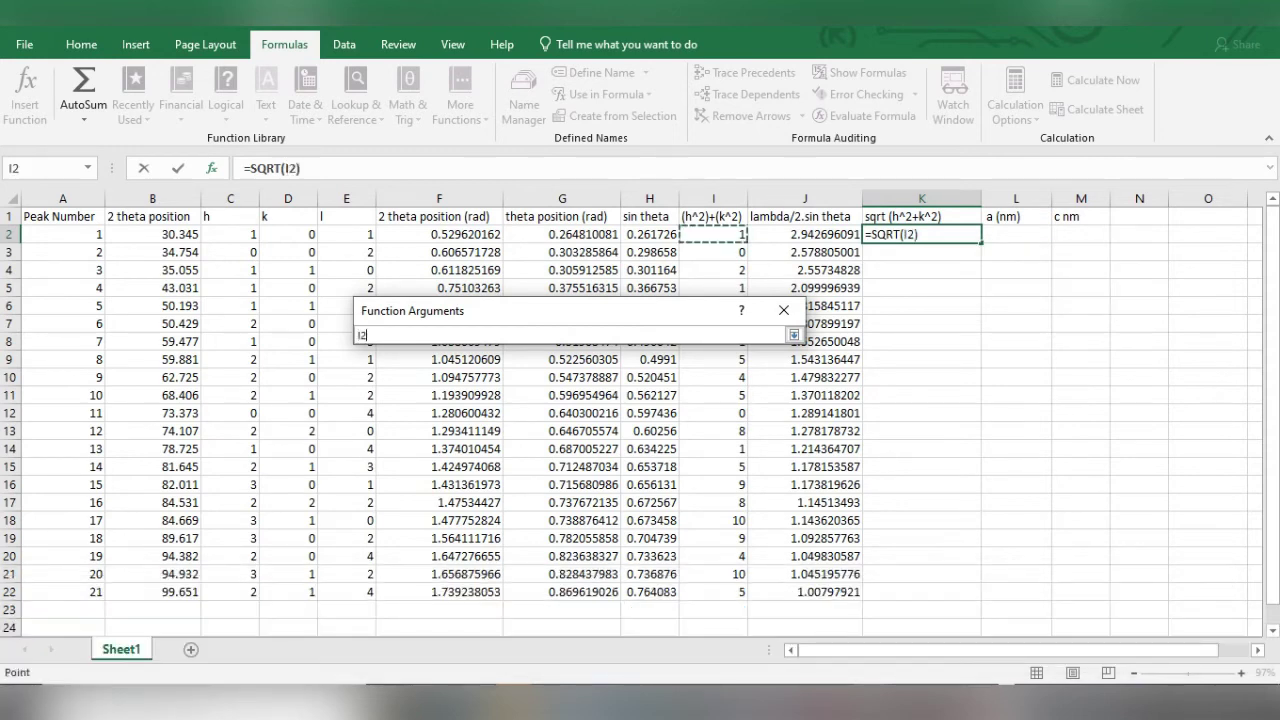
click(793, 335)
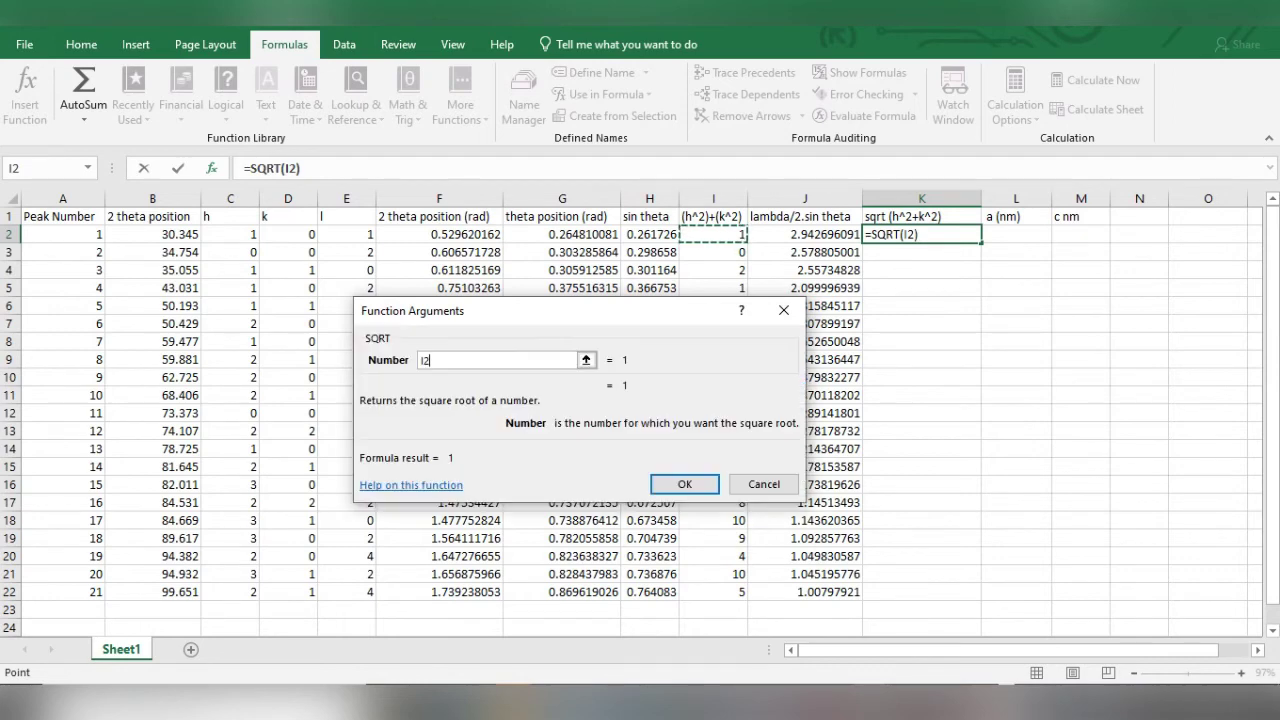
click(684, 484)
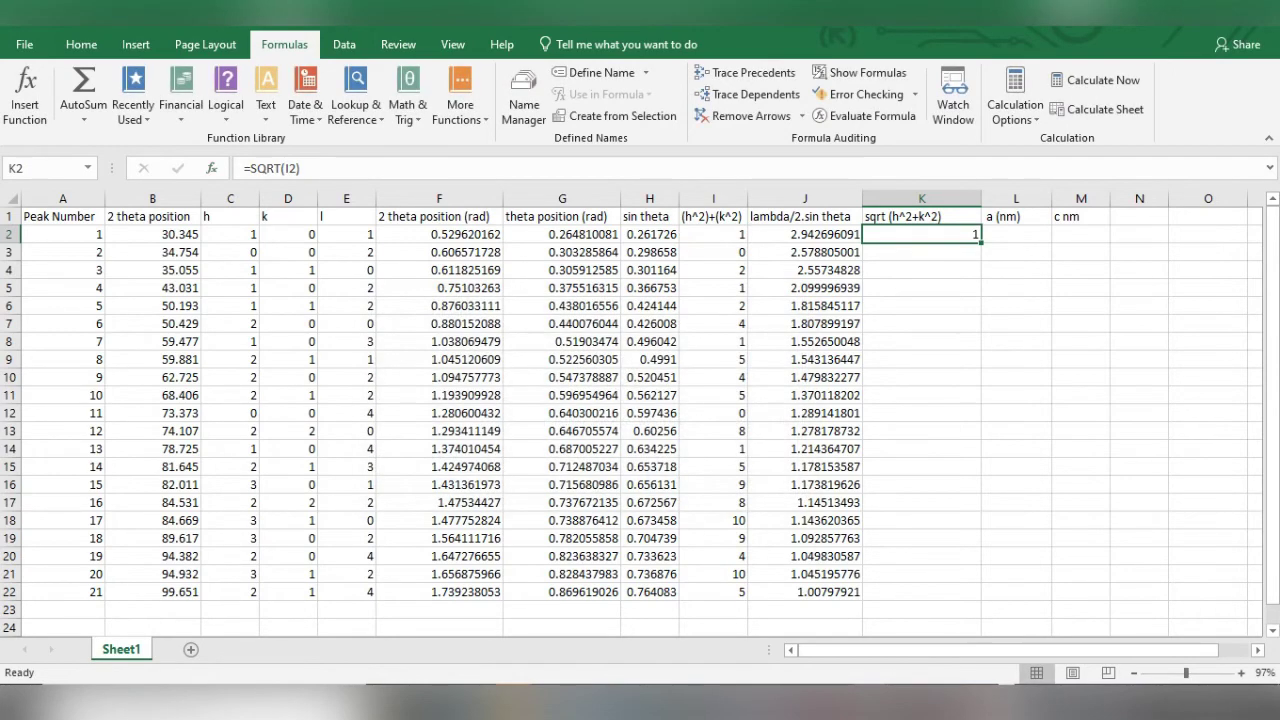
drag(981, 242, 981, 600)
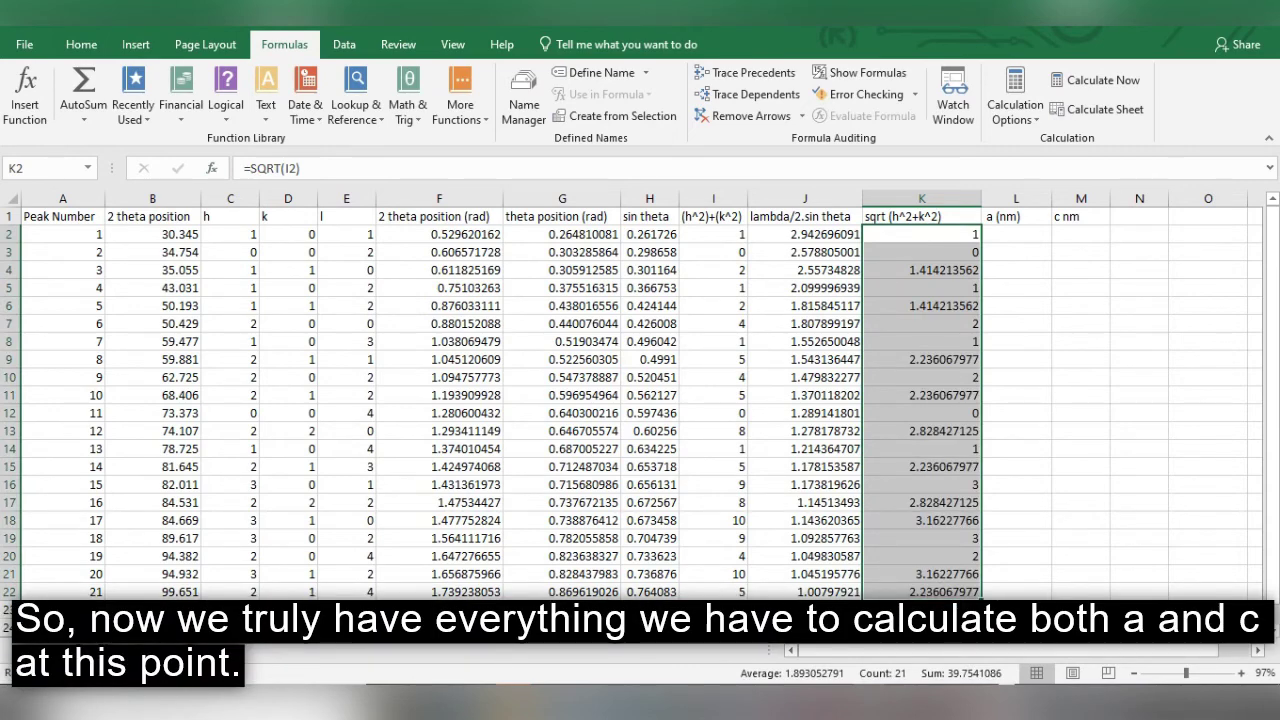
click(1015, 413)
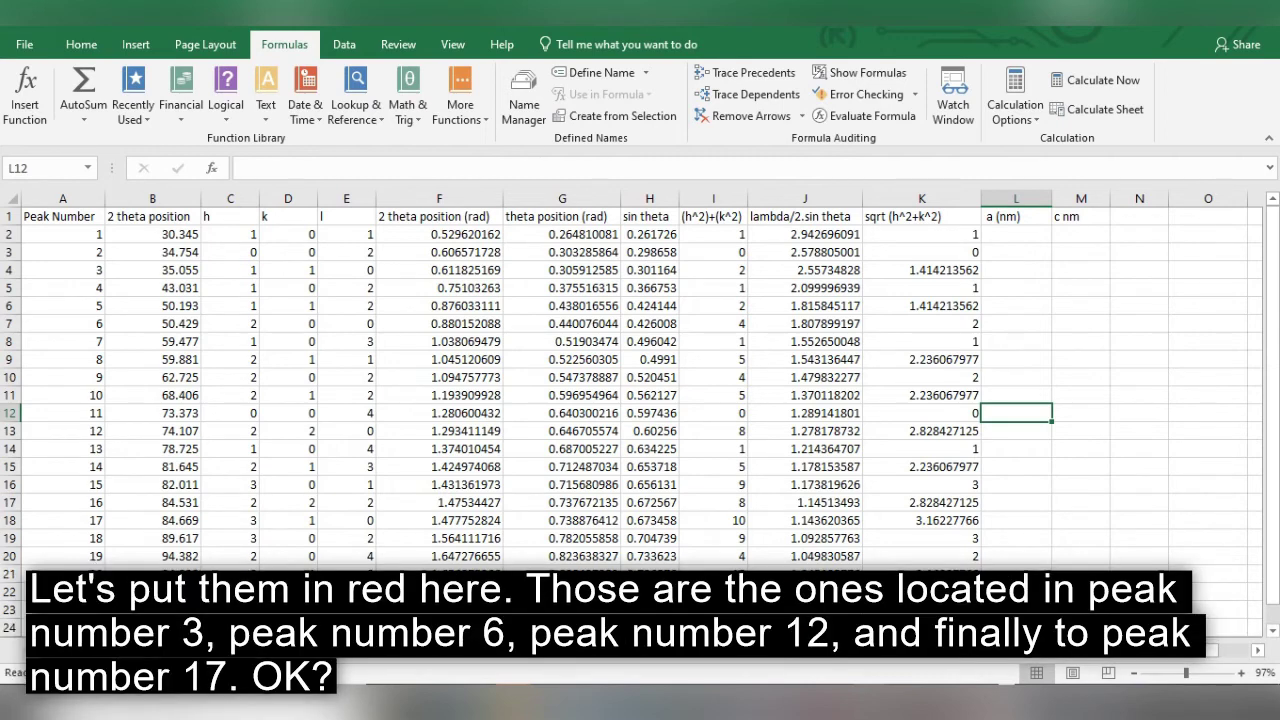
Step: Colour the h, k and l values of peaks 3, 6, 12 and 17 red
drag(230, 270, 372, 270)
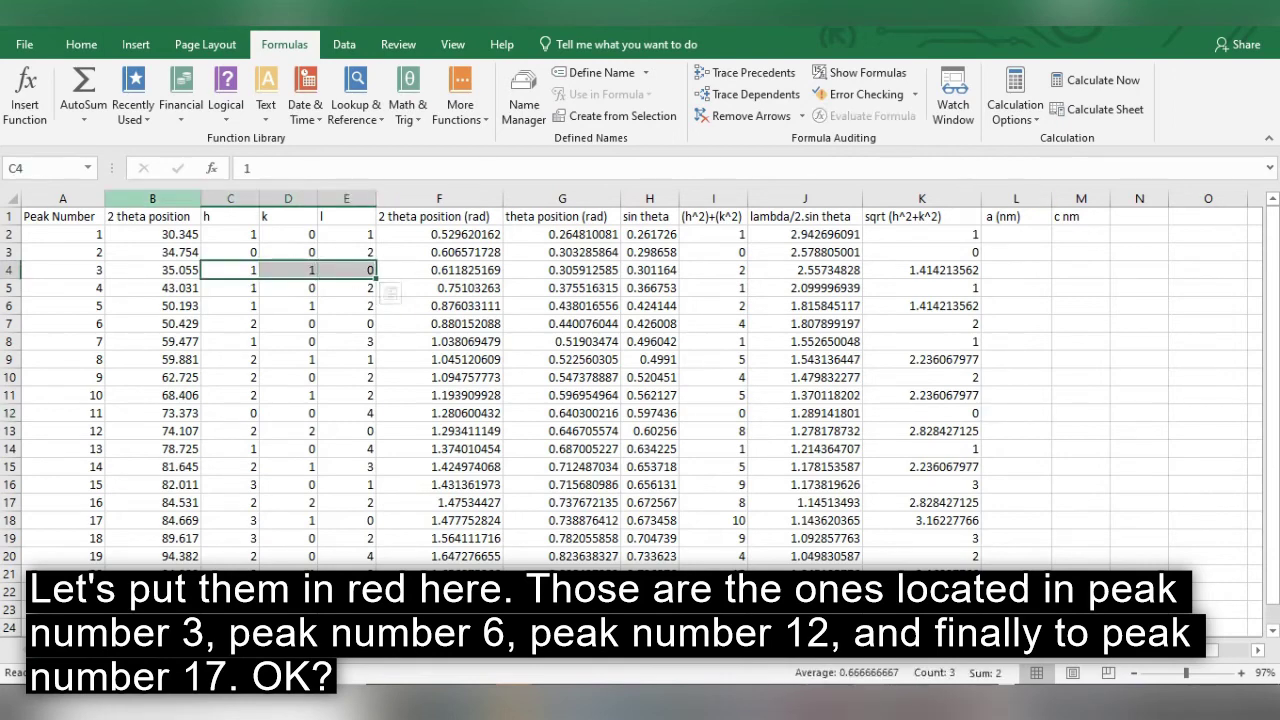
click(81, 44)
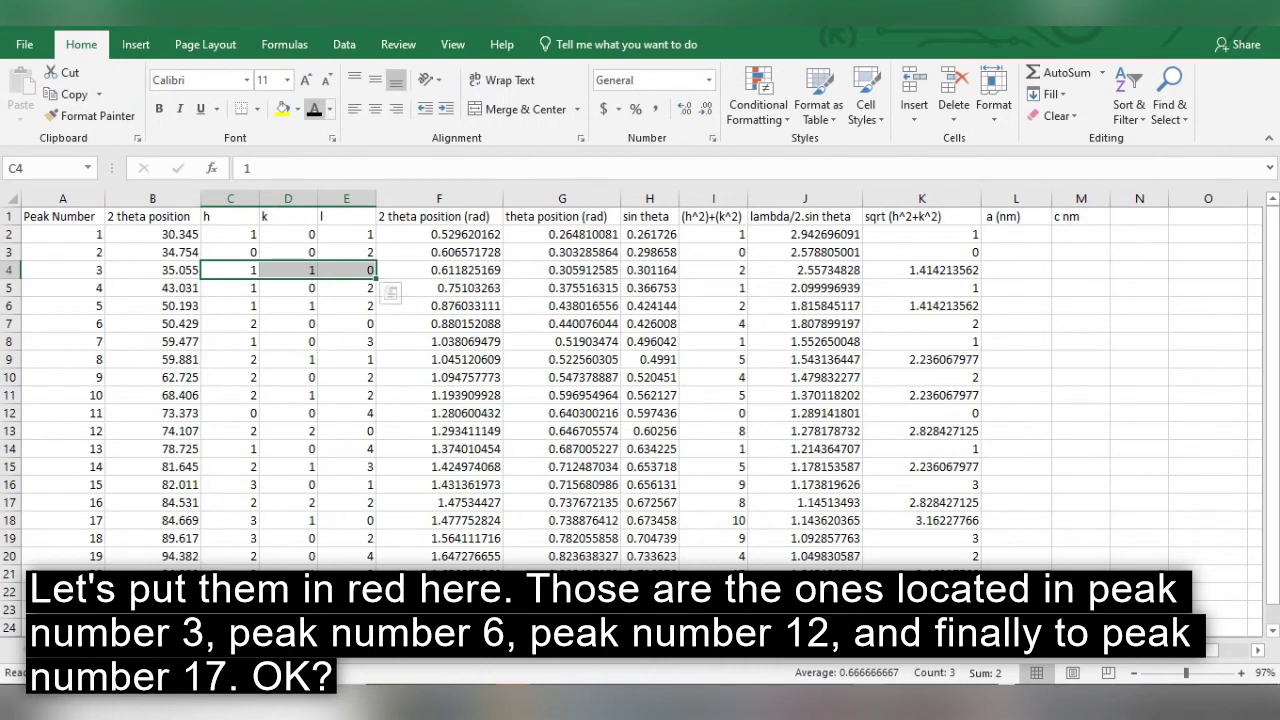
click(329, 109)
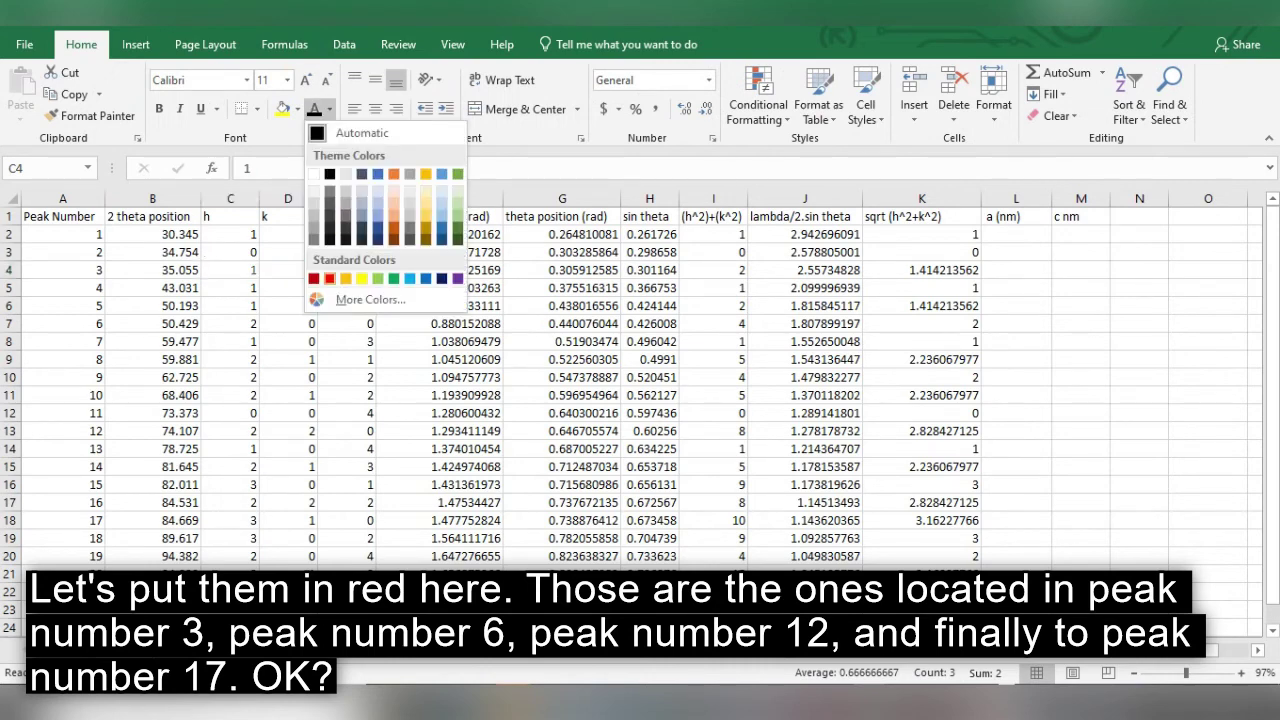
click(329, 278)
drag(230, 323, 354, 325)
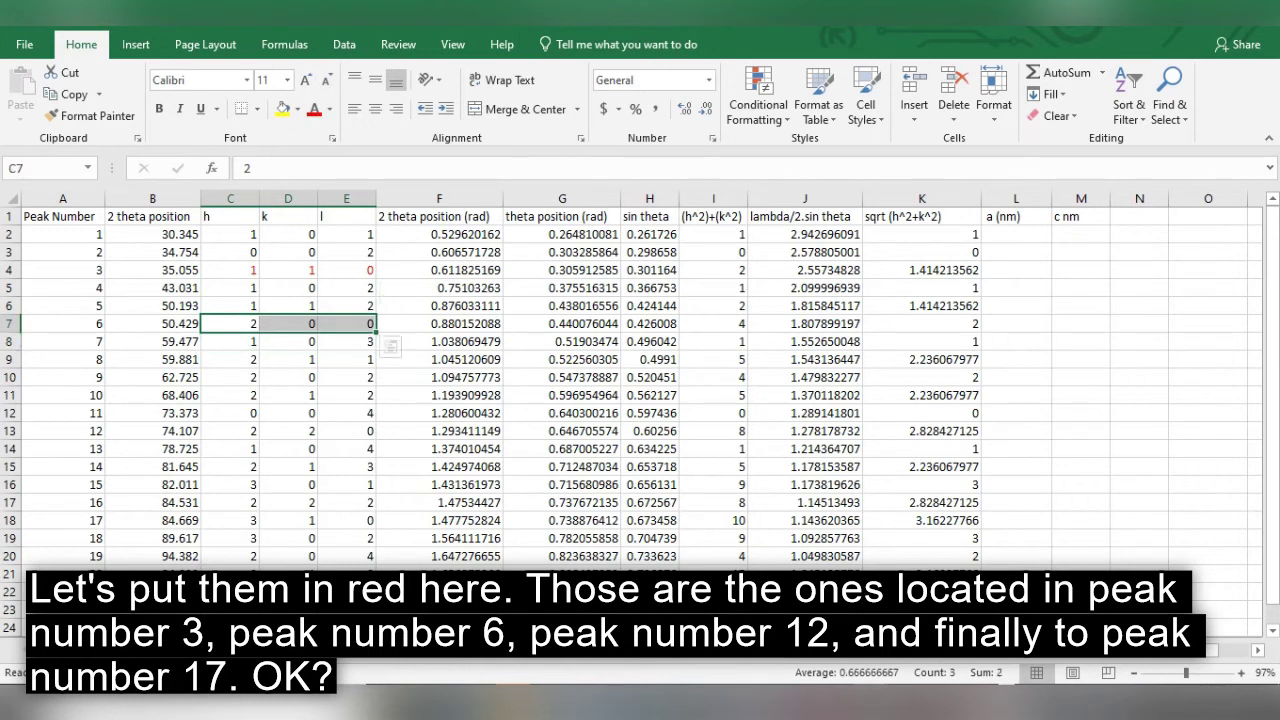
click(314, 108)
click(230, 449)
drag(230, 449, 350, 431)
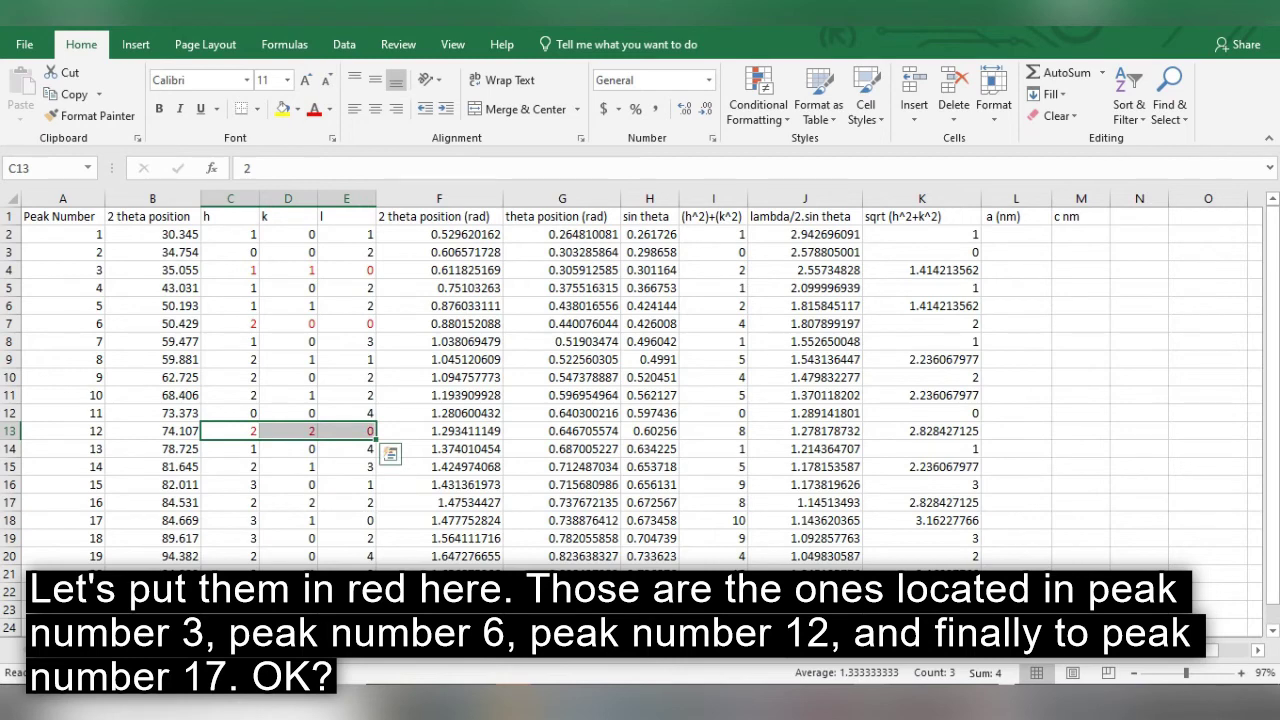
drag(230, 520, 346, 520)
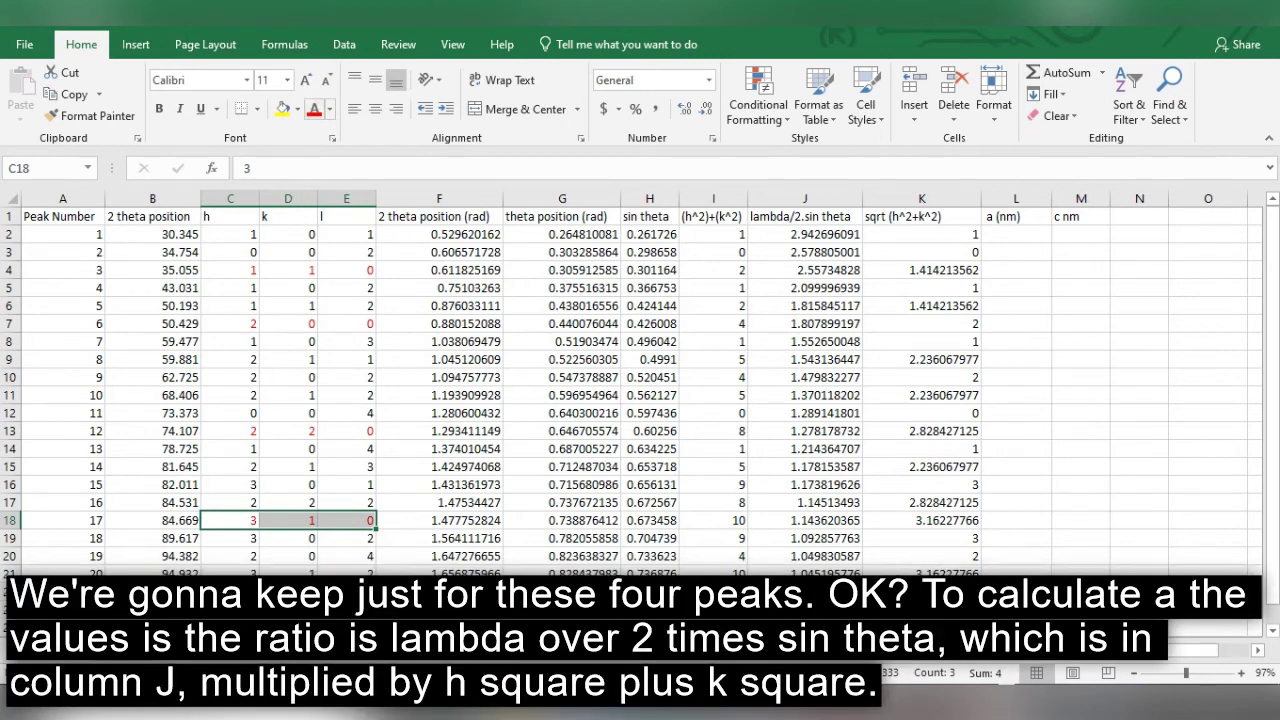
Step: Calculate a in L2 with =J2*K2 and fill the formula down to row 22
click(1016, 234)
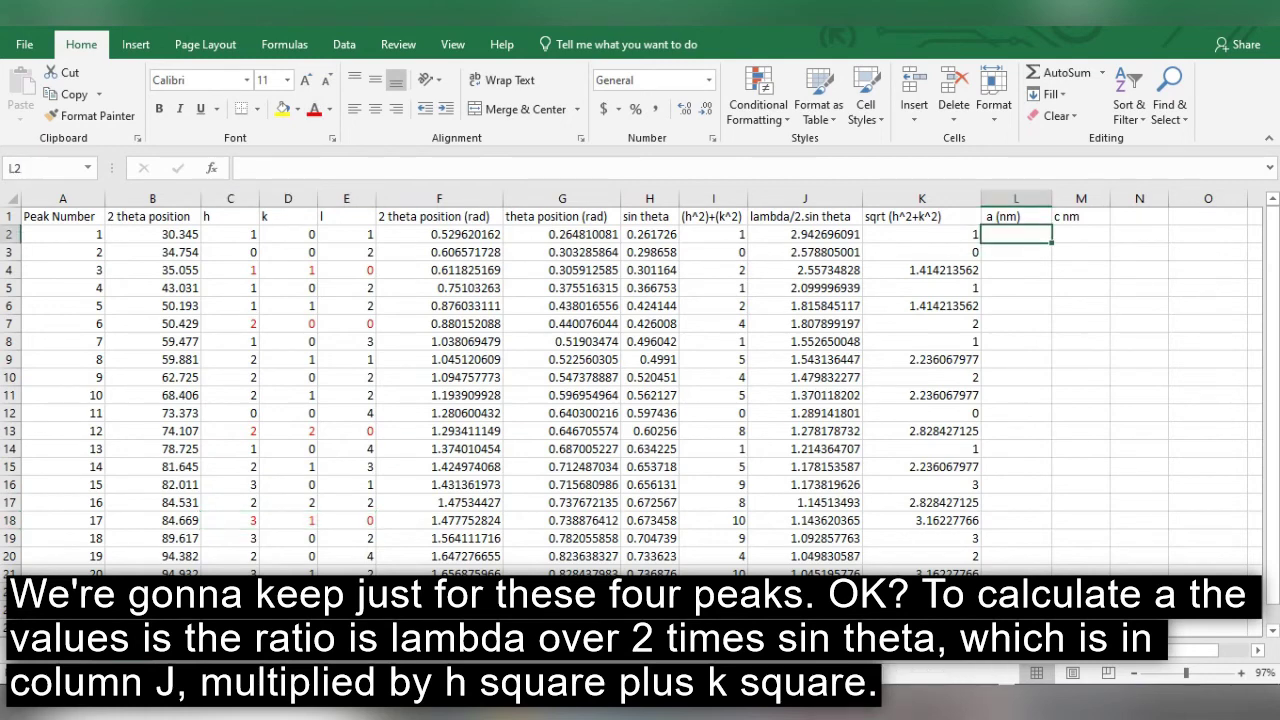
text(=)
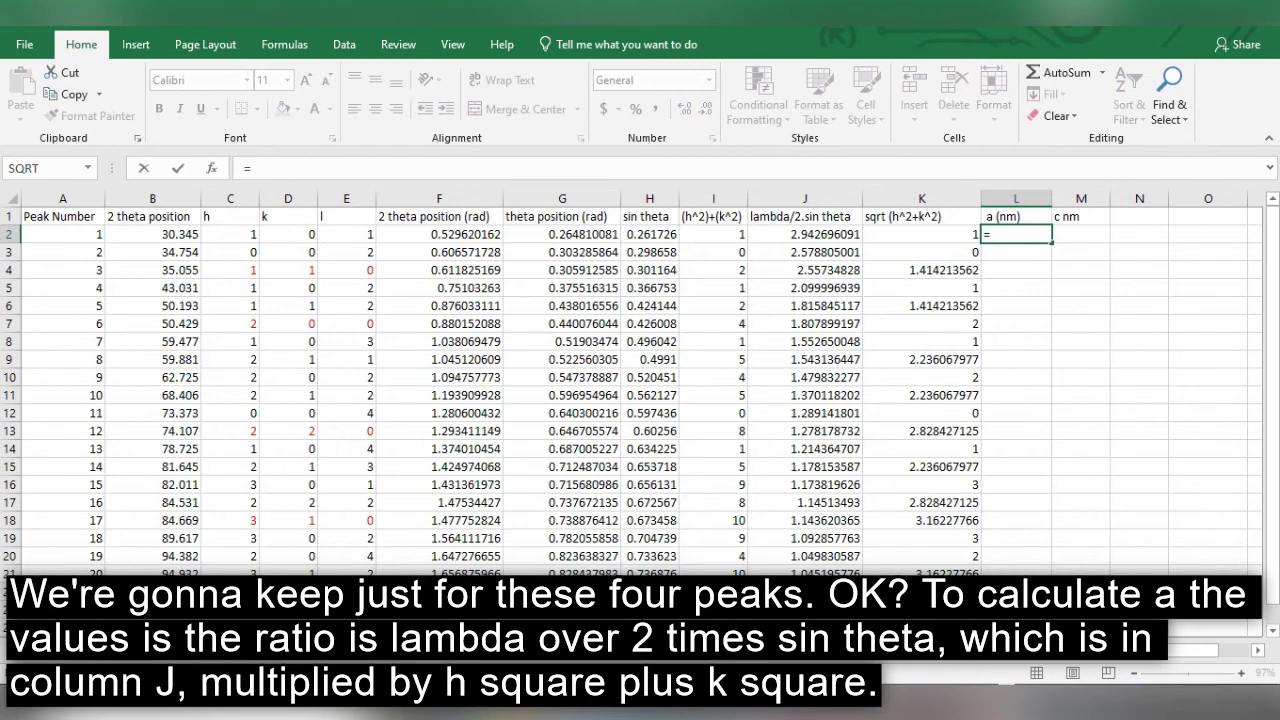
click(805, 234)
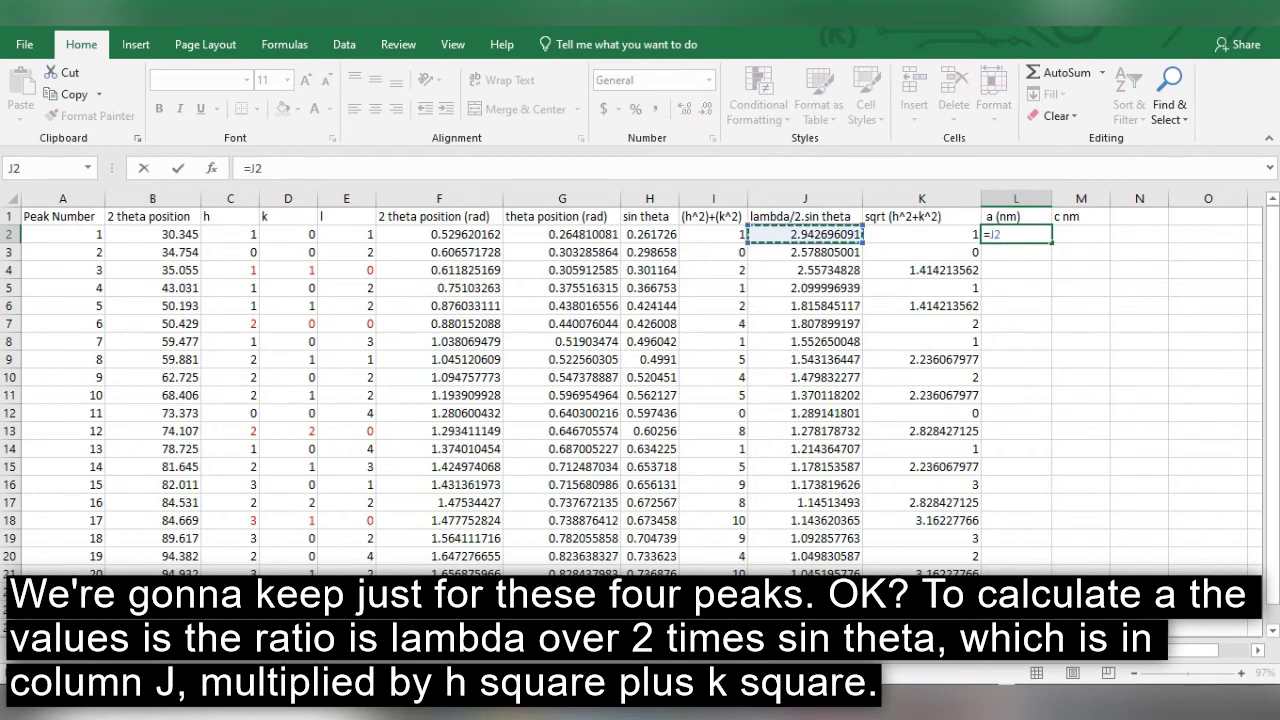
text(*)
click(920, 234)
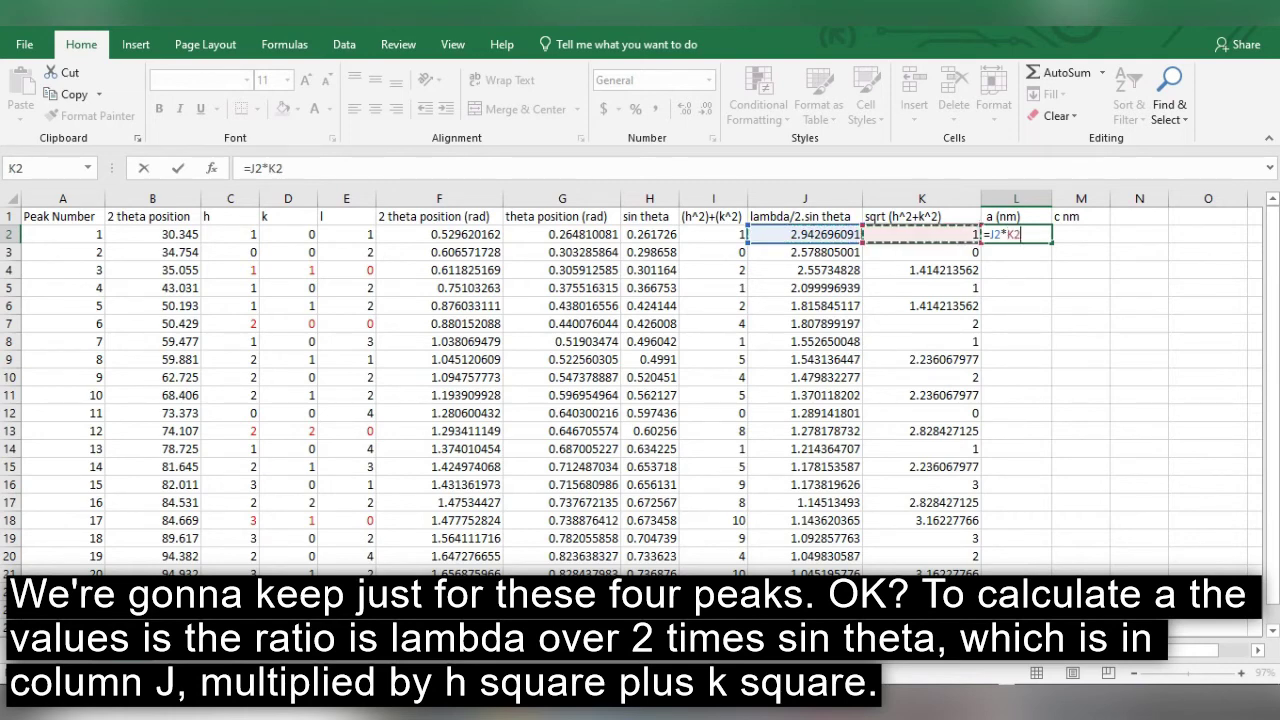
key(Return)
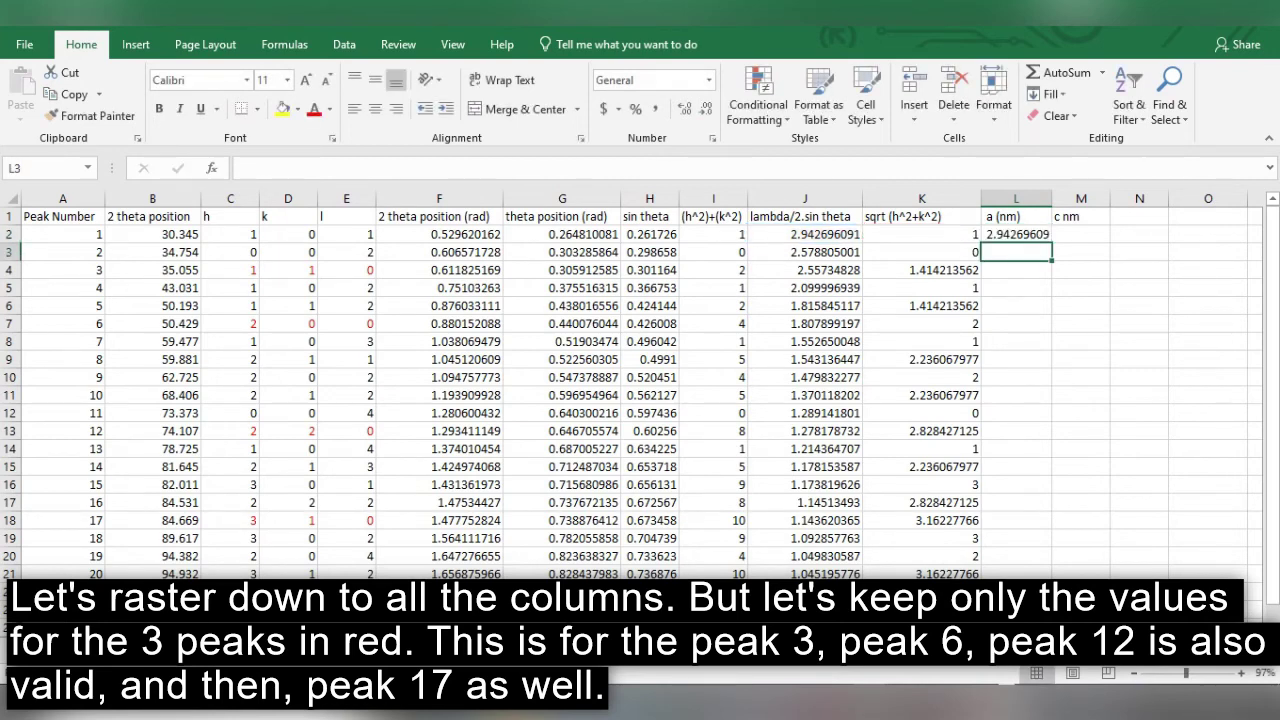
click(1016, 234)
drag(1051, 243, 1040, 578)
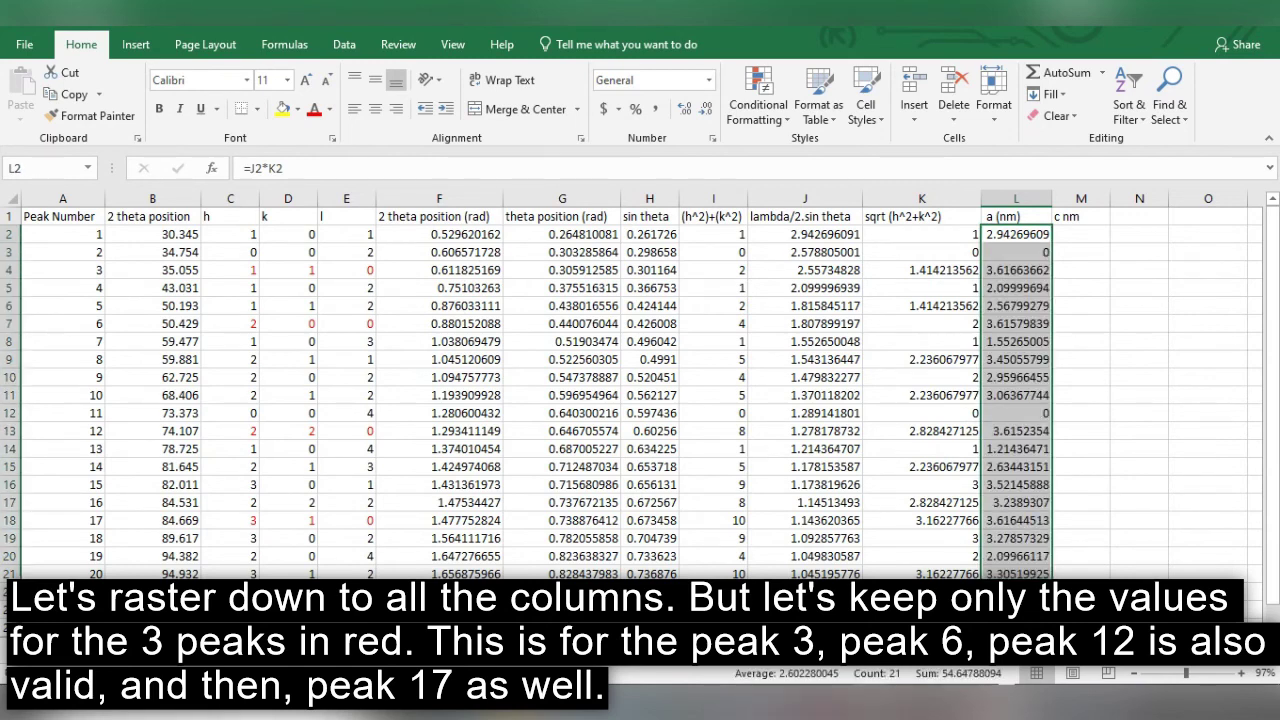
Step: Colour the a values of peaks 3 and 6 in L4 and L7 red
click(12, 270)
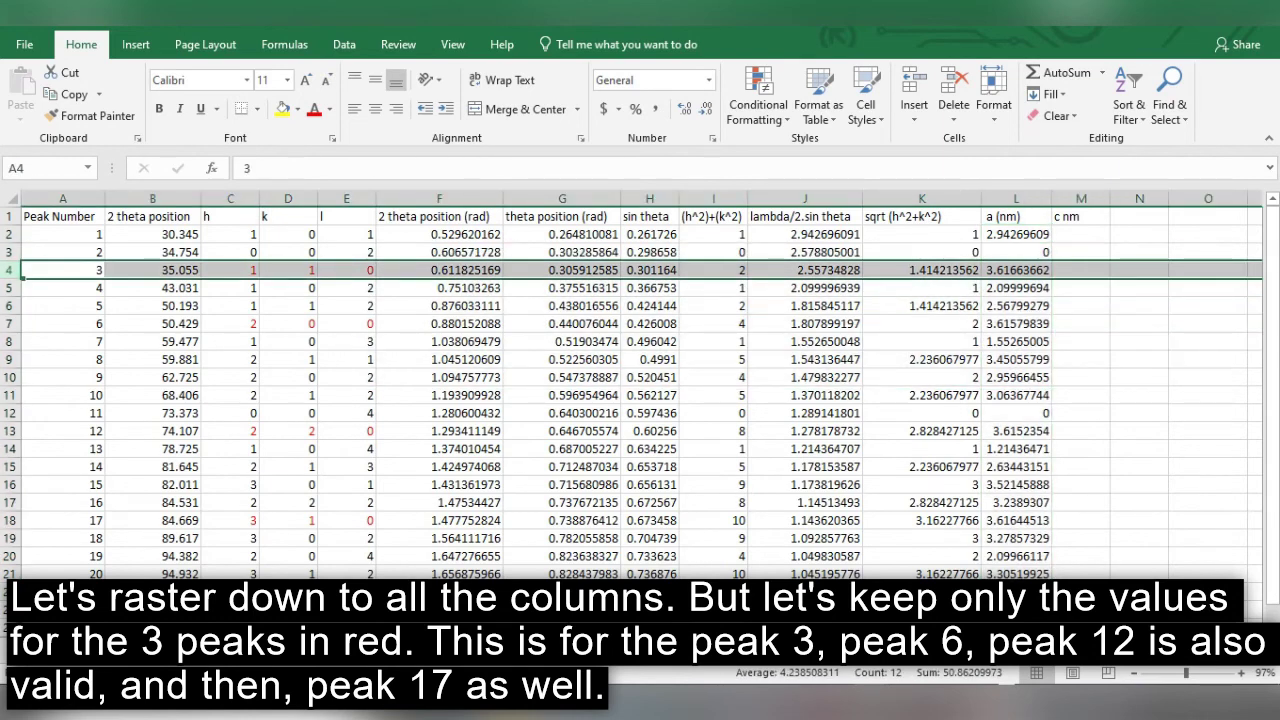
click(1016, 270)
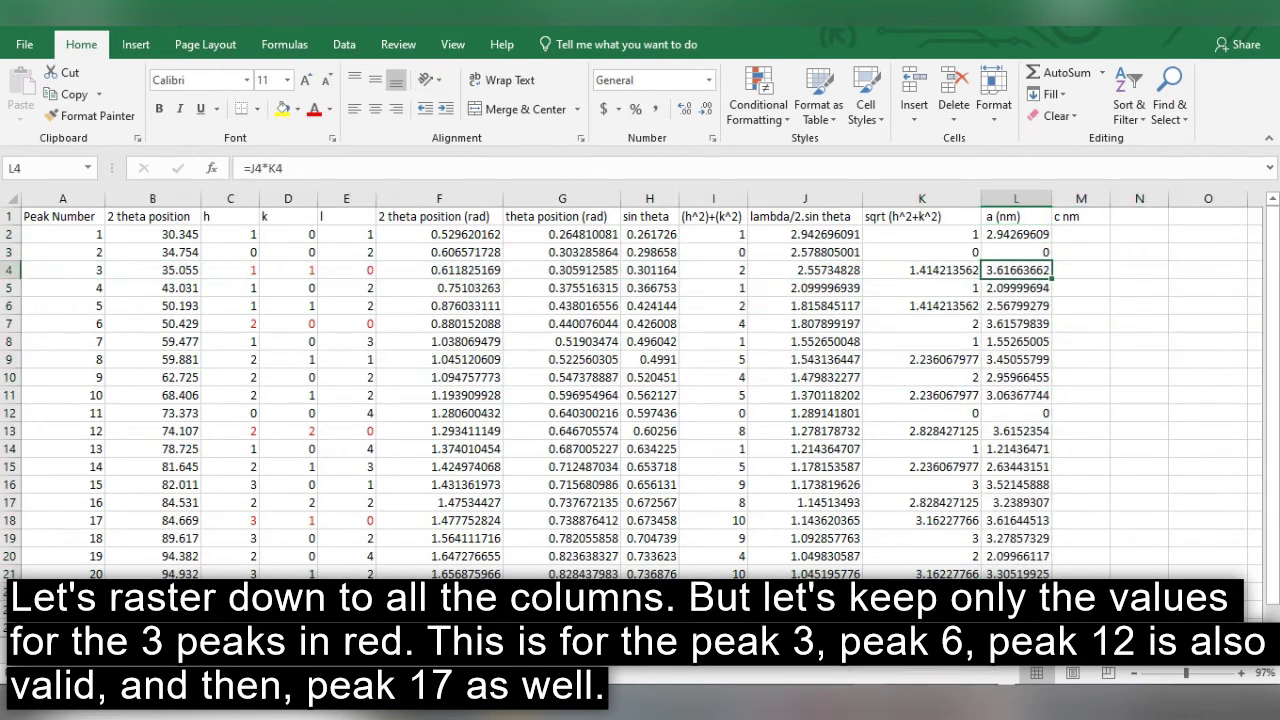
click(312, 108)
ctrl+click(1016, 323)
click(10, 323)
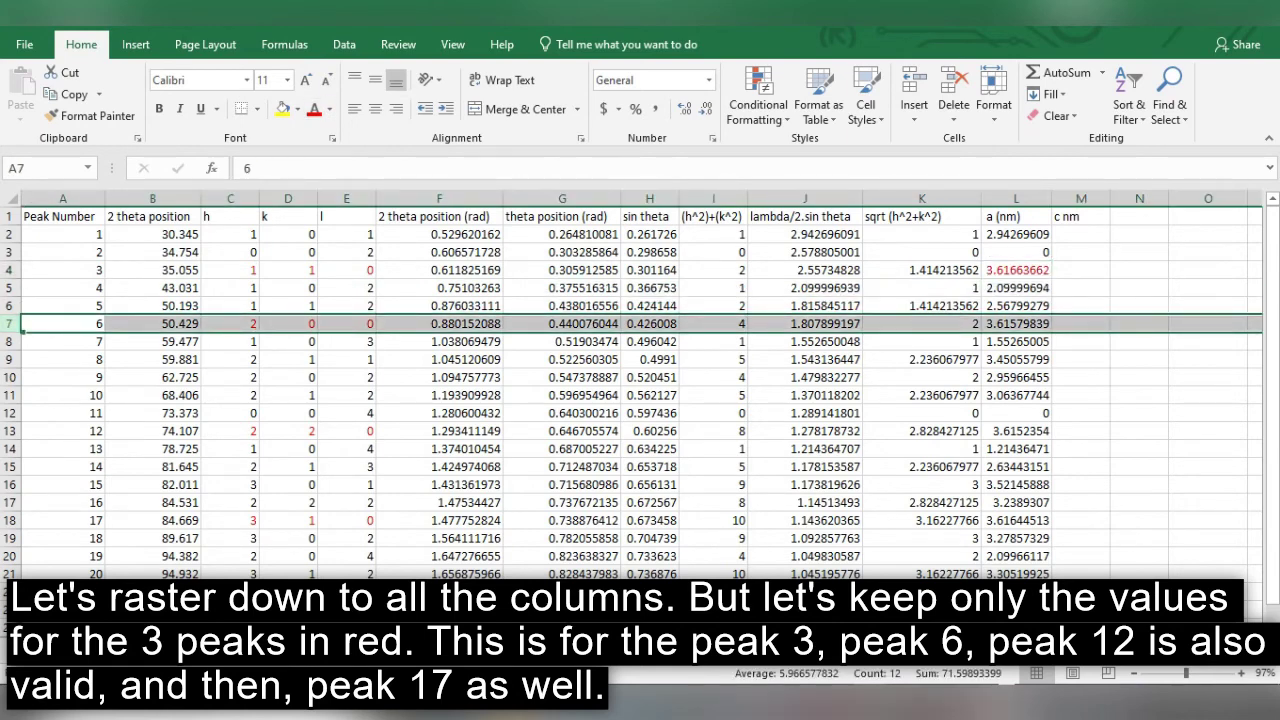
click(1016, 323)
click(314, 108)
Step: Colour the a values of peaks 12 and 17 in L13 and L18 red
click(10, 413)
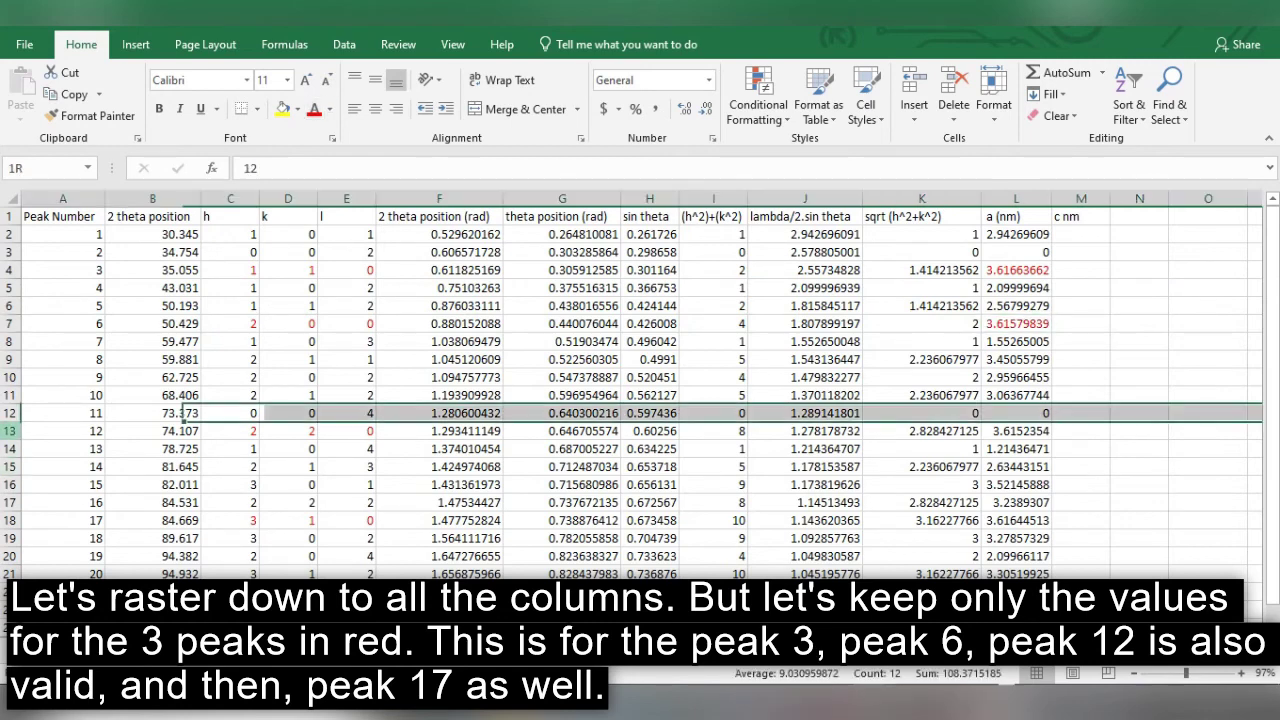
click(10, 431)
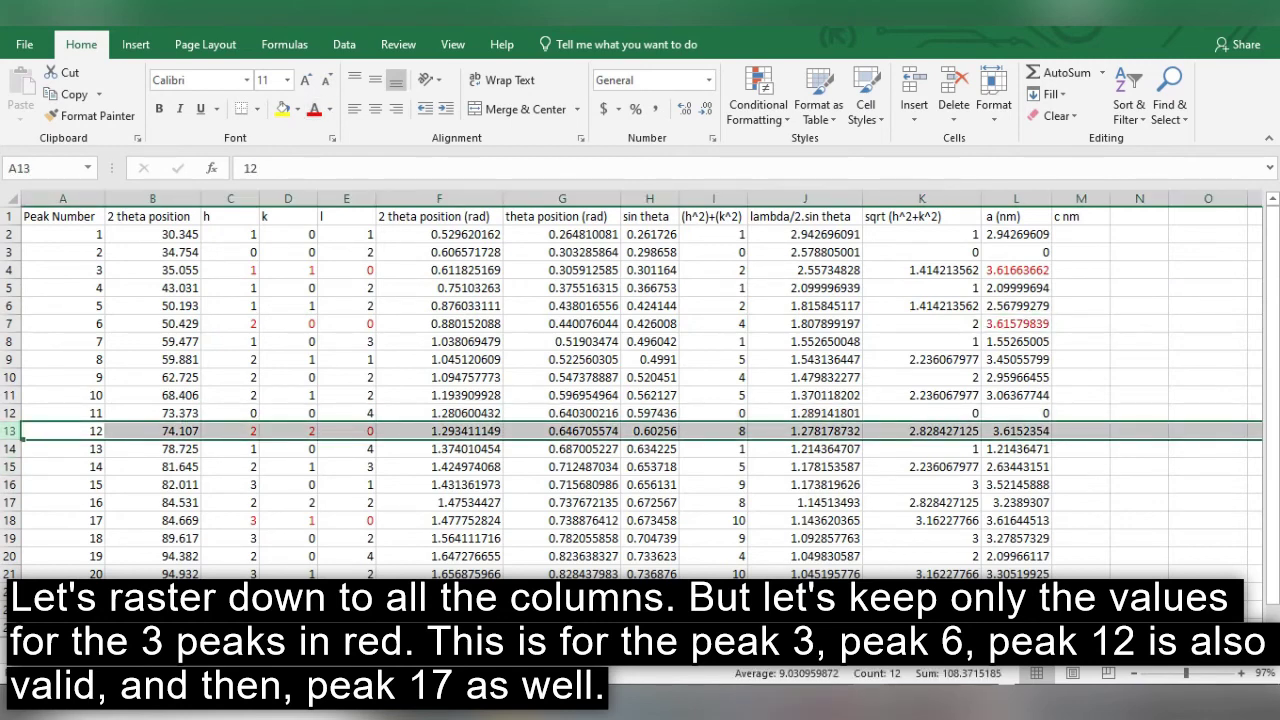
click(1016, 431)
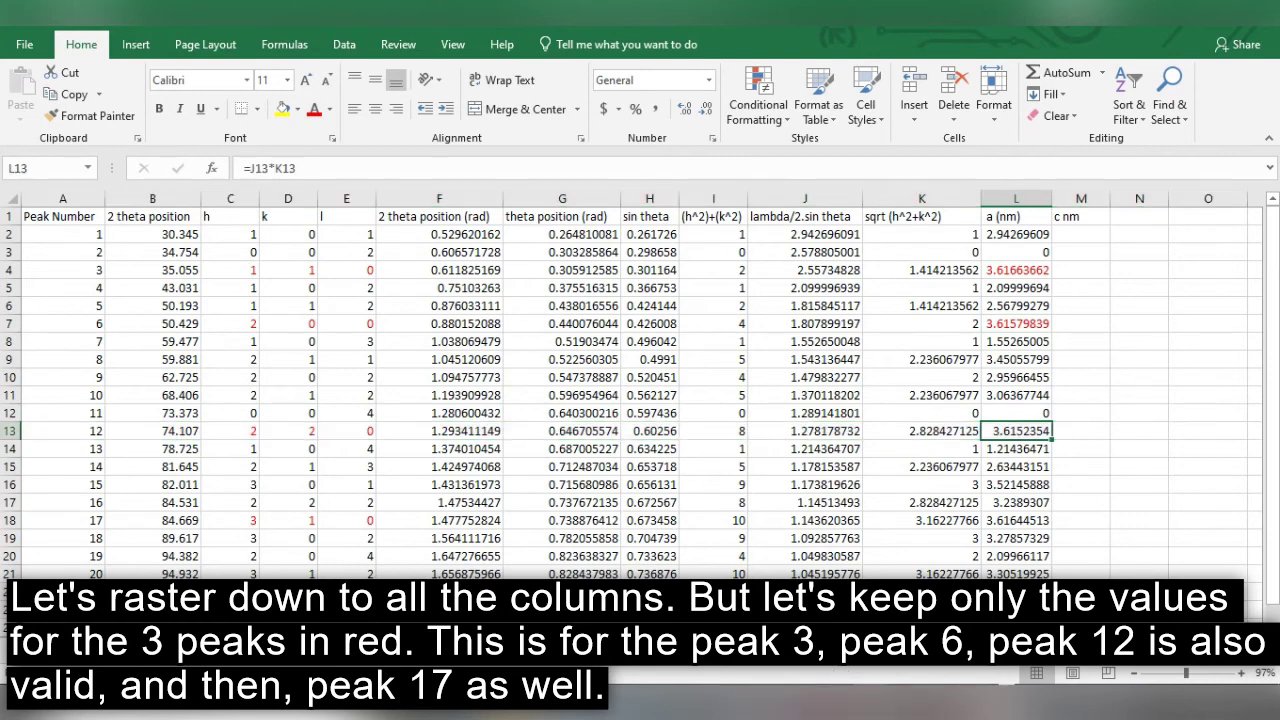
click(314, 108)
click(10, 520)
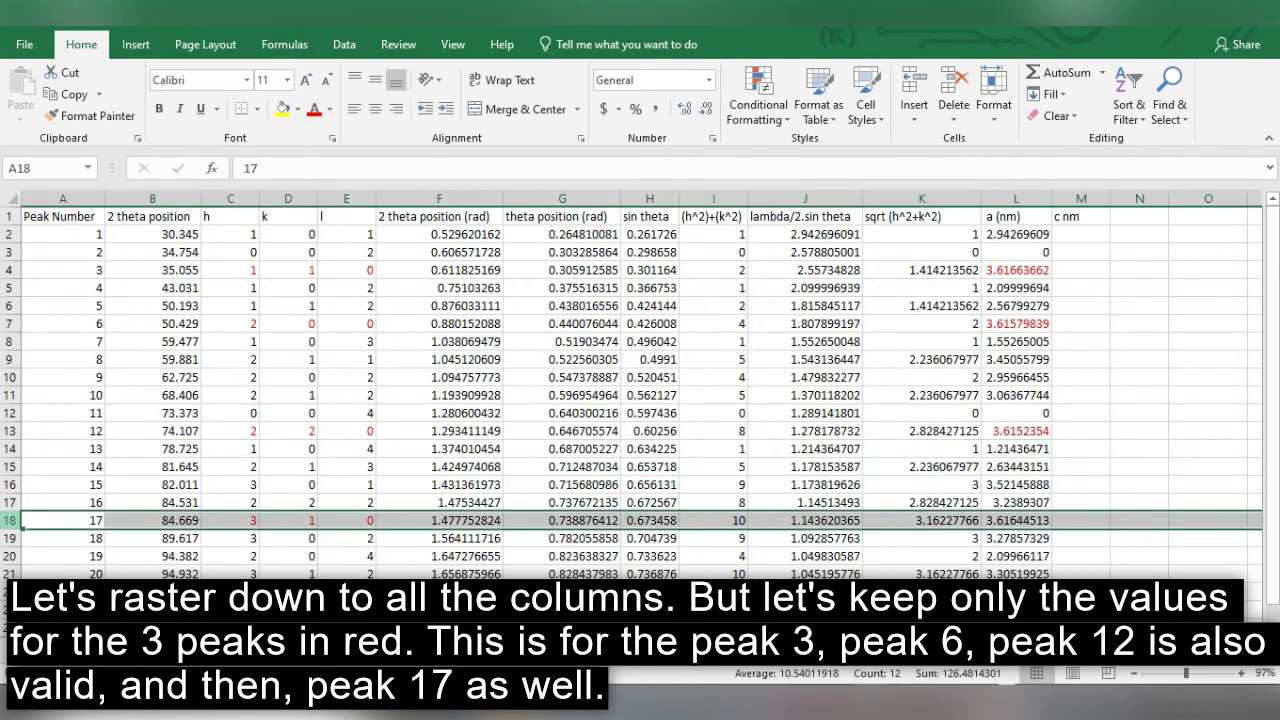
click(1016, 520)
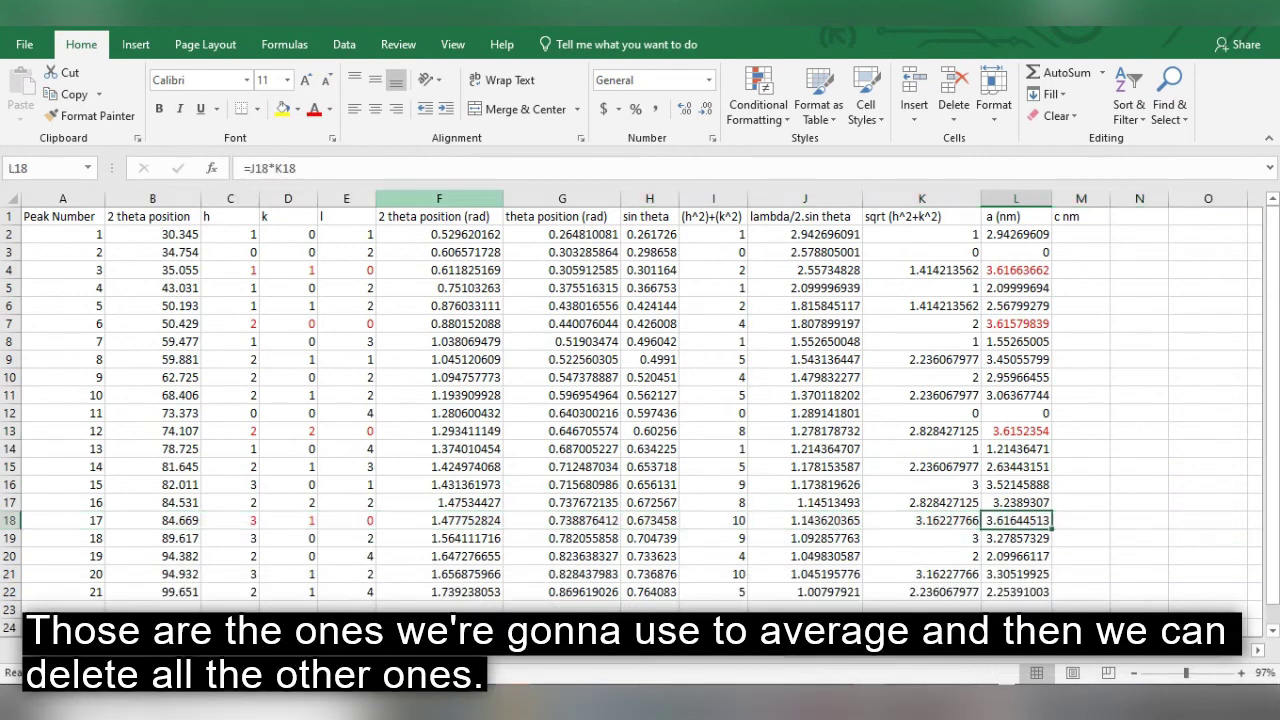
click(314, 109)
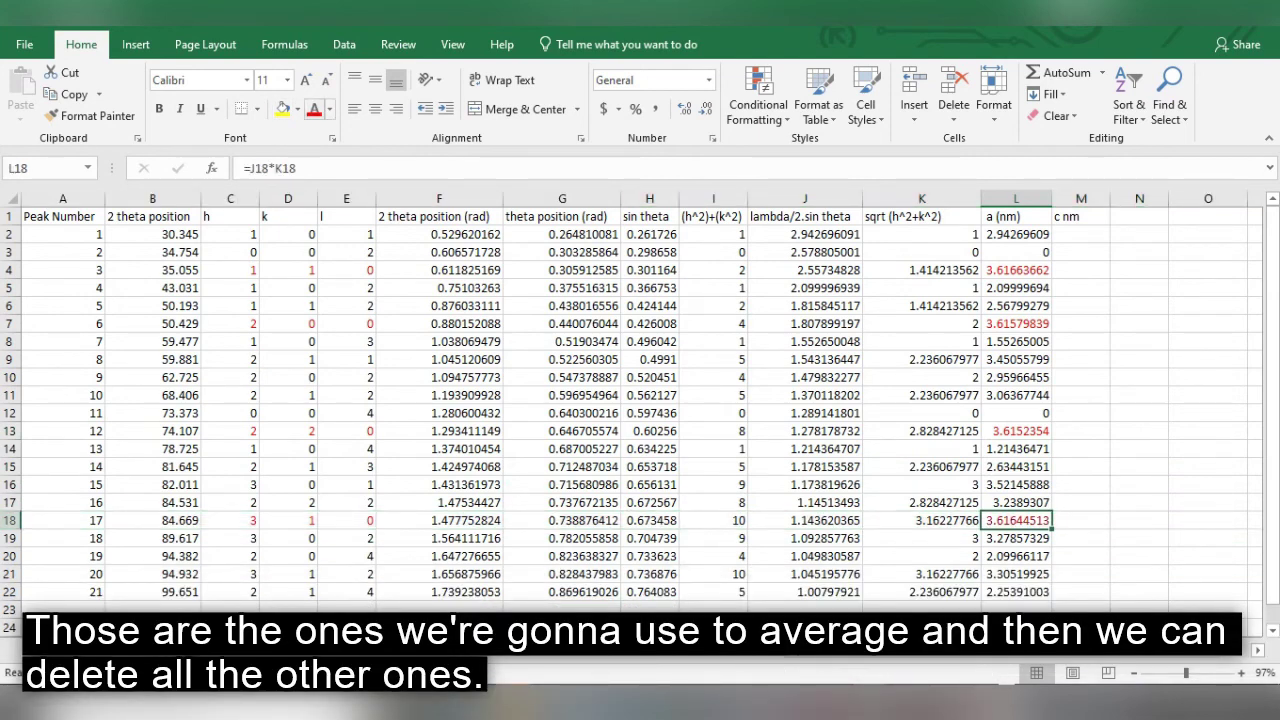
Step: Delete all a values in column L that are not red, from L2 to L22
drag(1016, 234, 1016, 252)
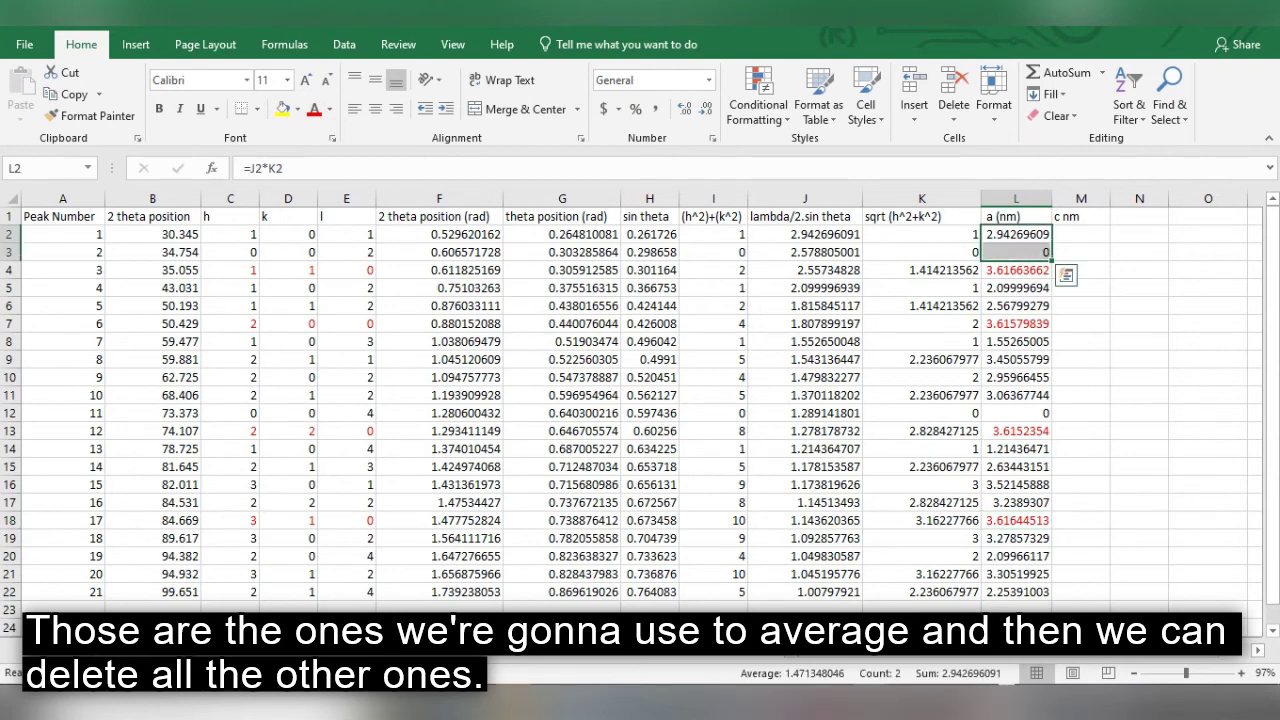
key(Delete)
drag(1016, 288, 1016, 412)
key(Delete)
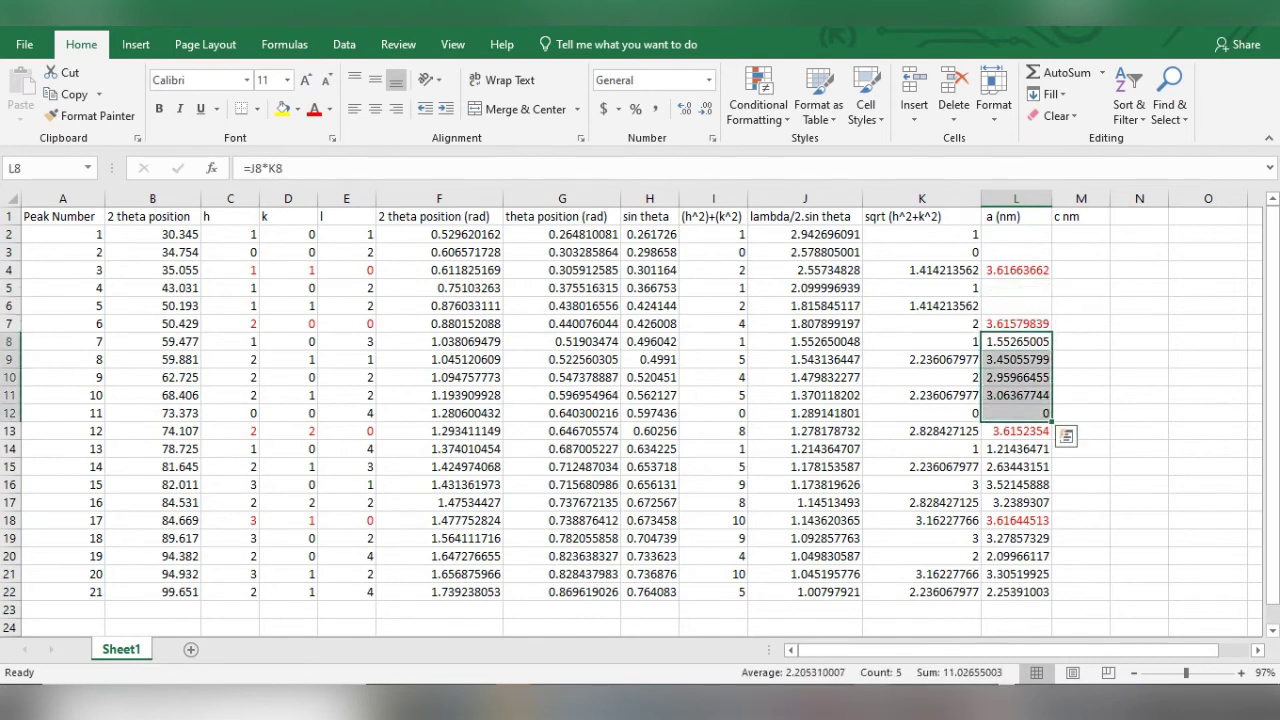
key(Delete)
drag(1016, 449, 1016, 502)
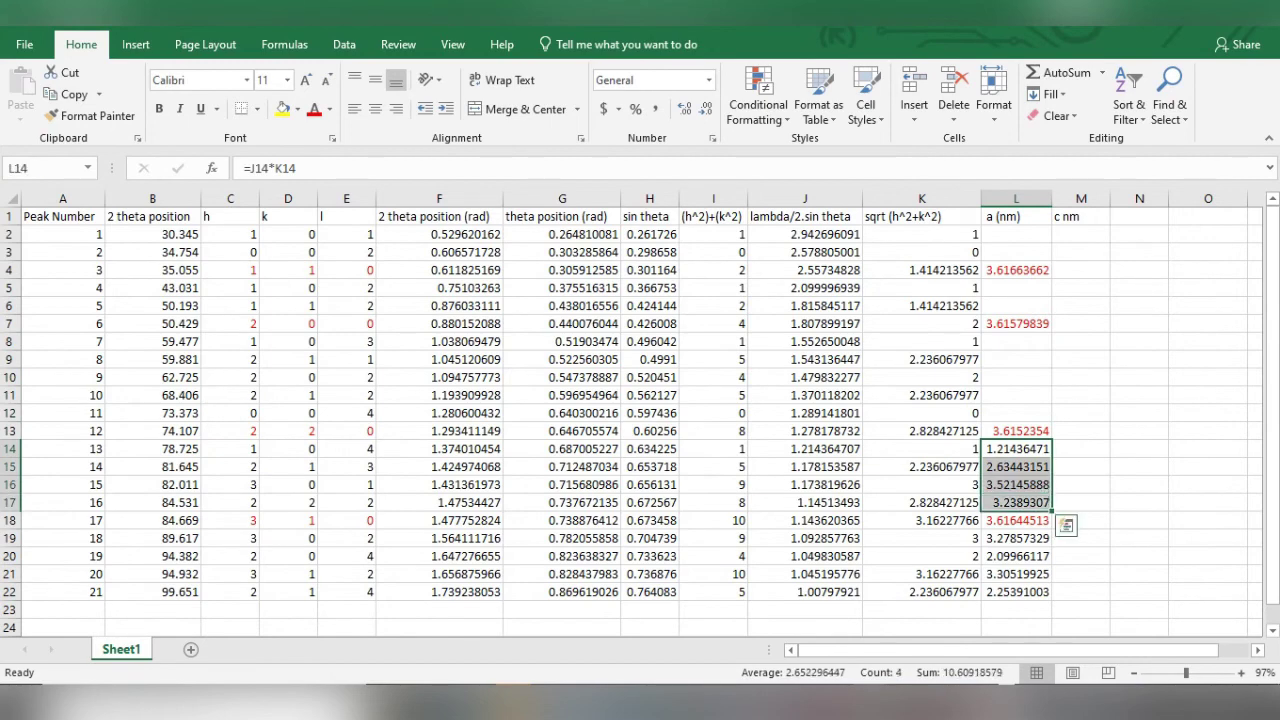
key(Delete)
drag(1016, 538, 1016, 592)
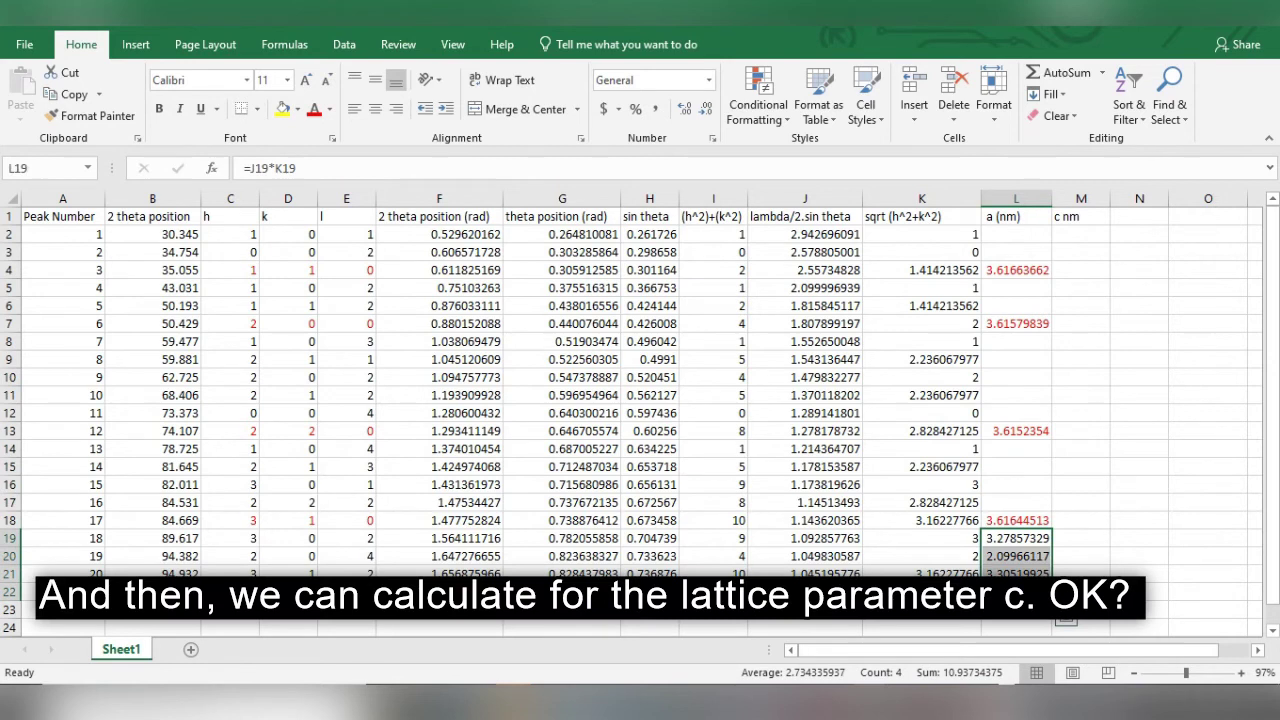
key(Delete)
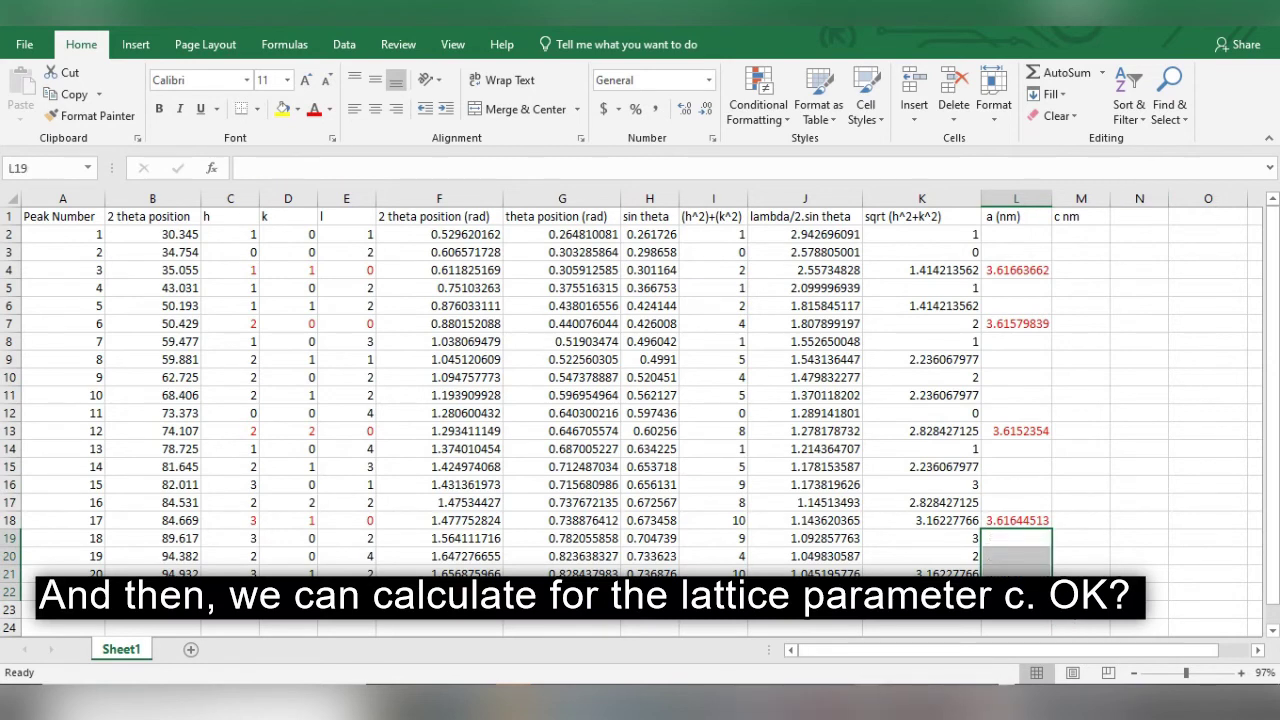
Step: Calculate c in M2 with =J2*E2 and fill the formula down to row 22
click(1080, 234)
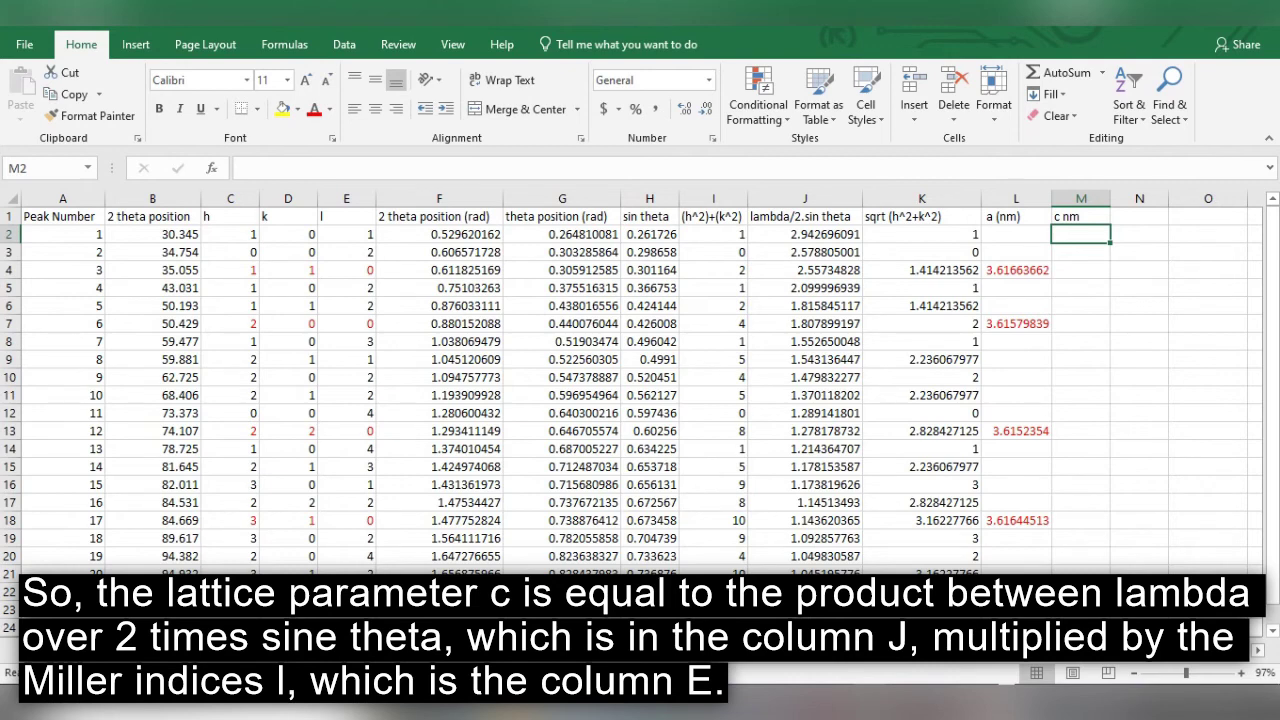
text(=)
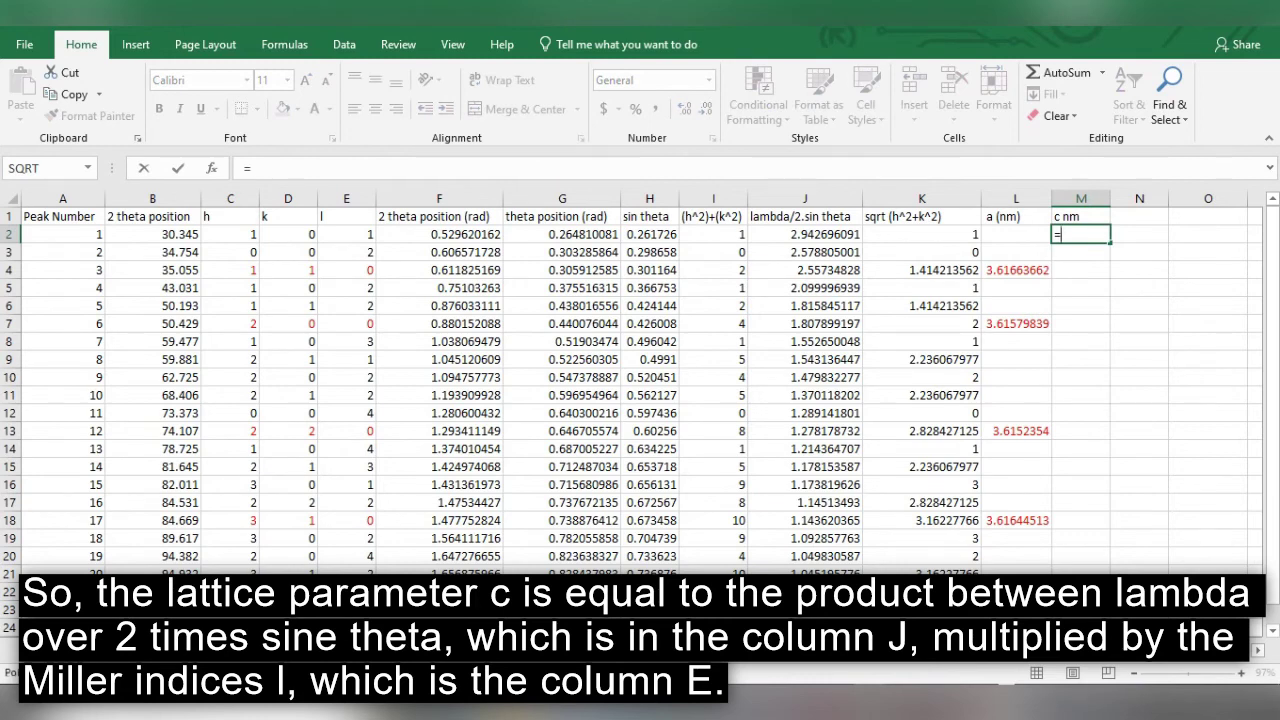
click(805, 234)
text(*)
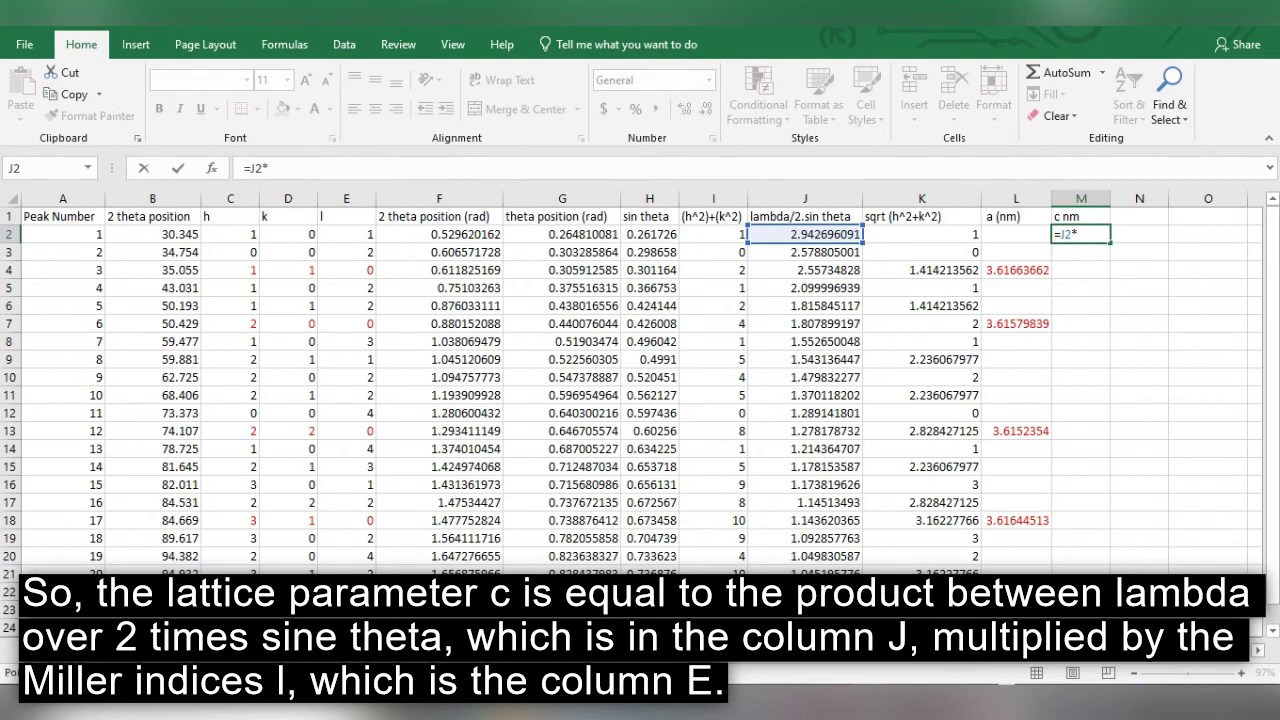
click(346, 234)
key(Return)
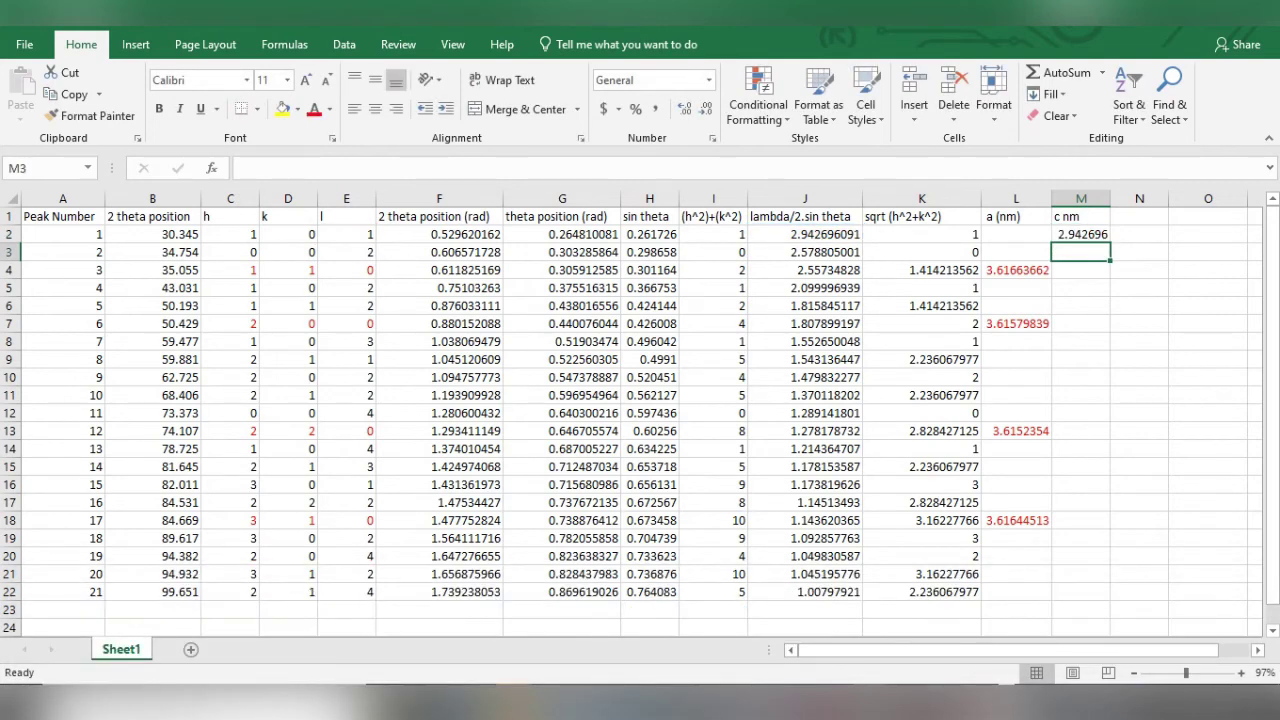
click(1080, 234)
drag(1109, 242, 1109, 588)
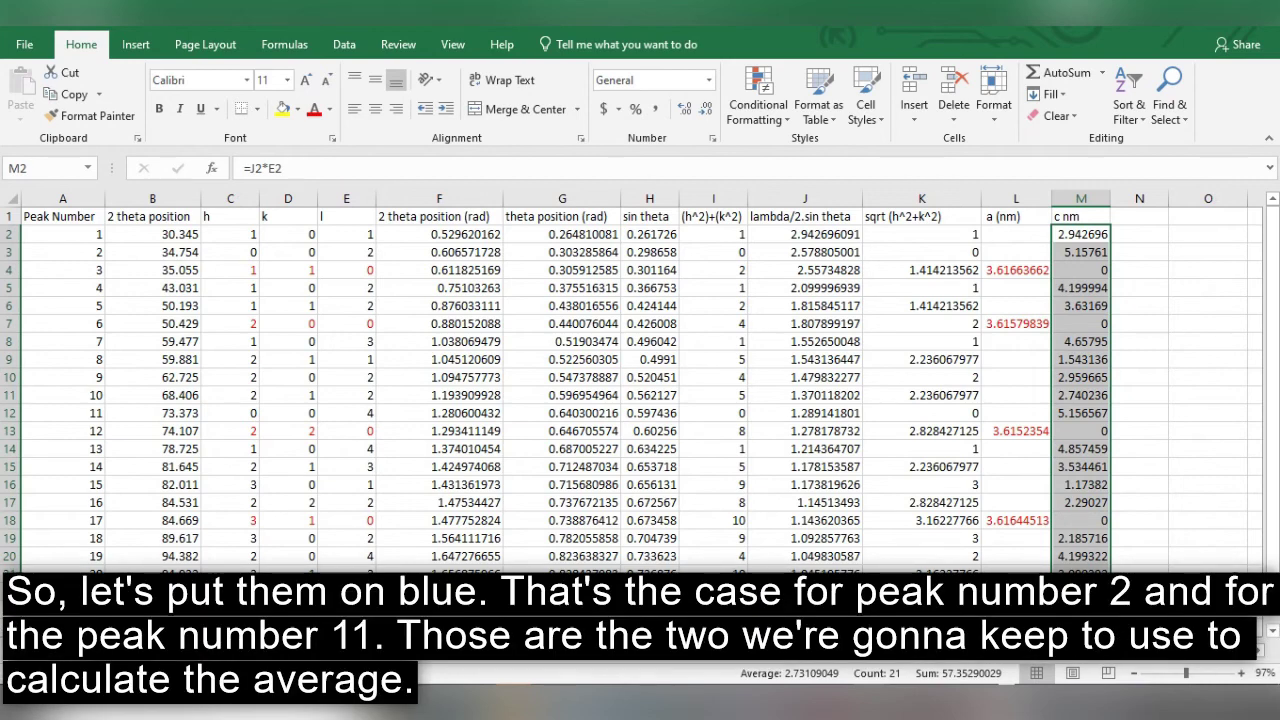
Step: Colour the h, k and l values of peaks 2 and 11 blue
drag(230, 252, 350, 252)
click(330, 110)
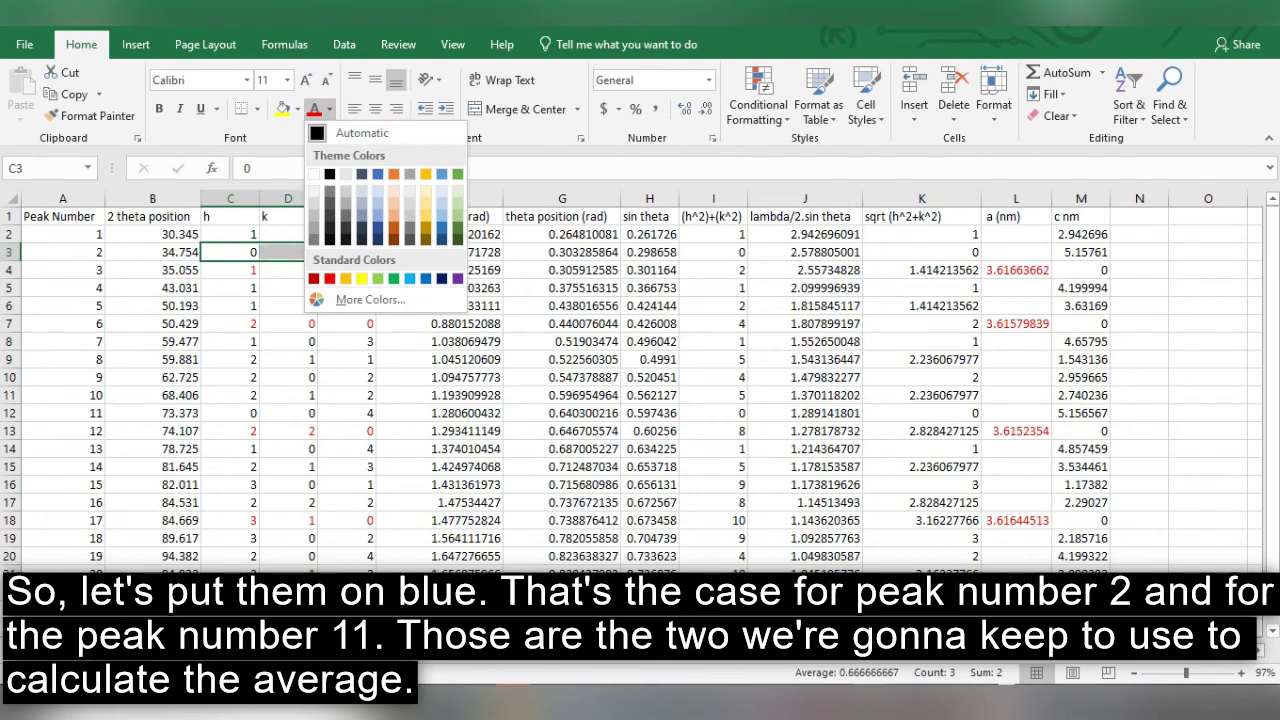
click(378, 174)
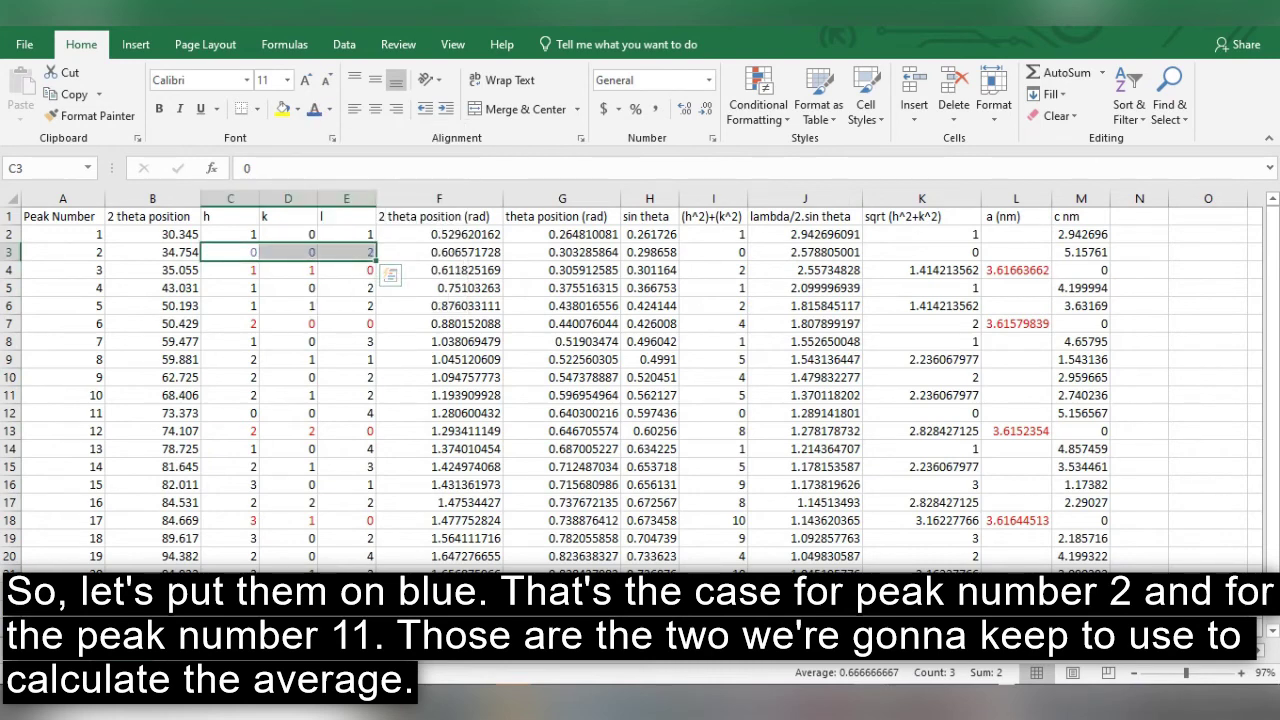
drag(230, 413, 346, 413)
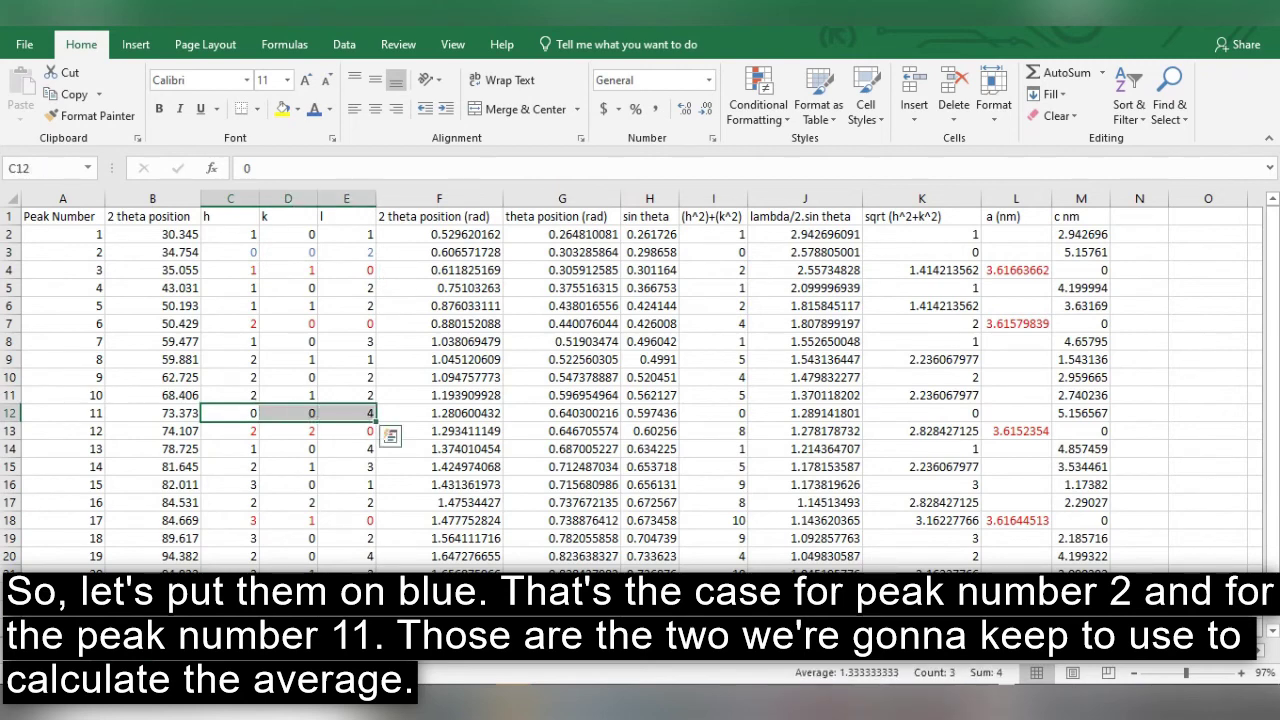
click(313, 108)
Step: Colour the c values of peaks 2 and 11 in M3 and M12 blue
click(12, 252)
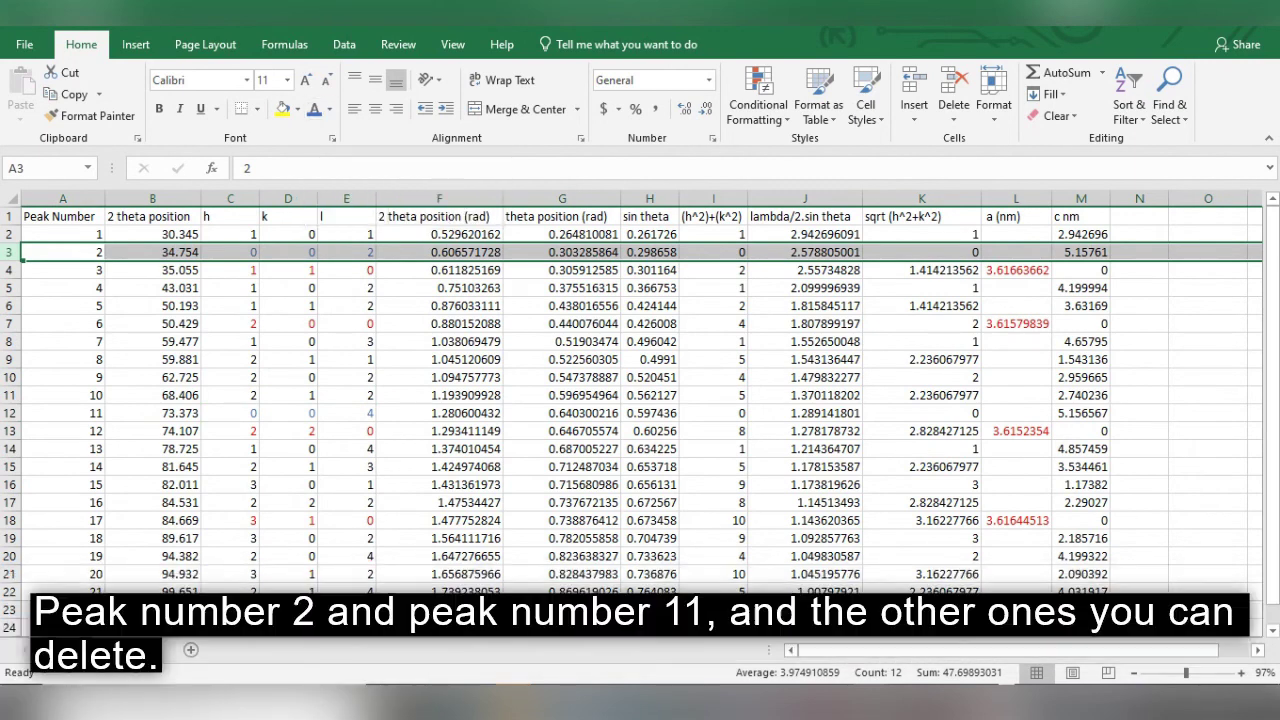
click(1081, 252)
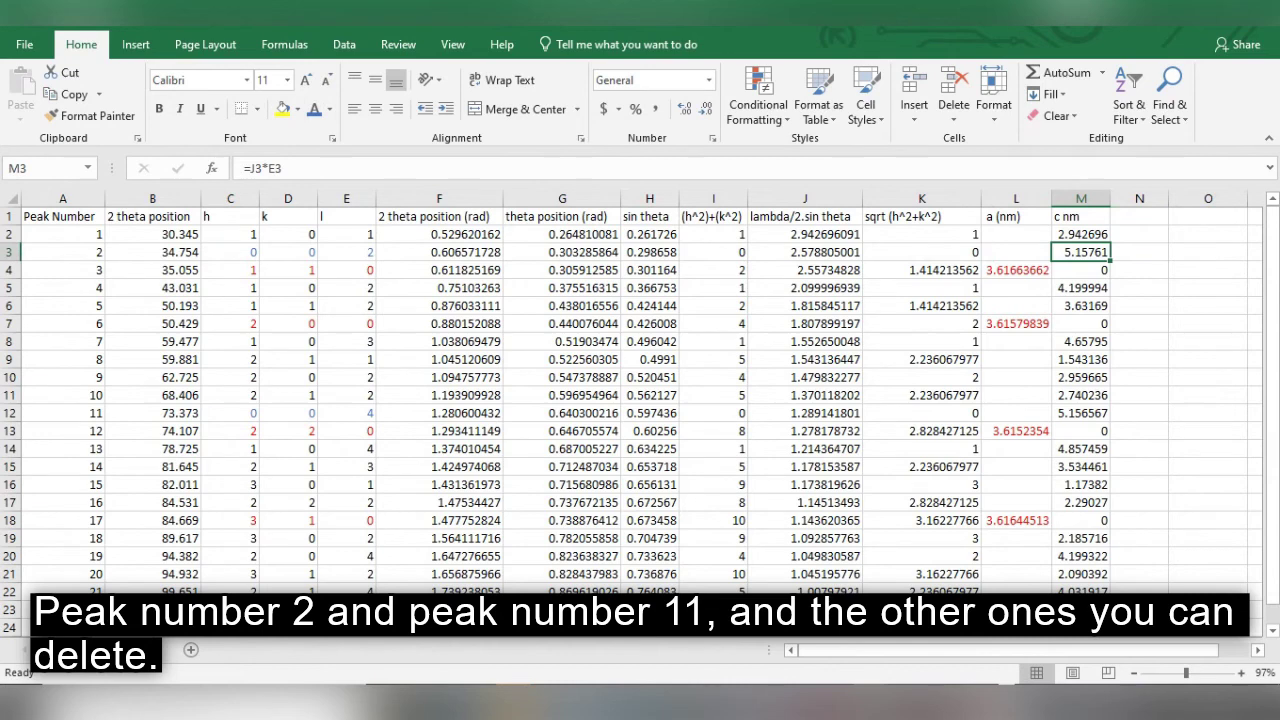
click(314, 109)
click(10, 395)
click(10, 413)
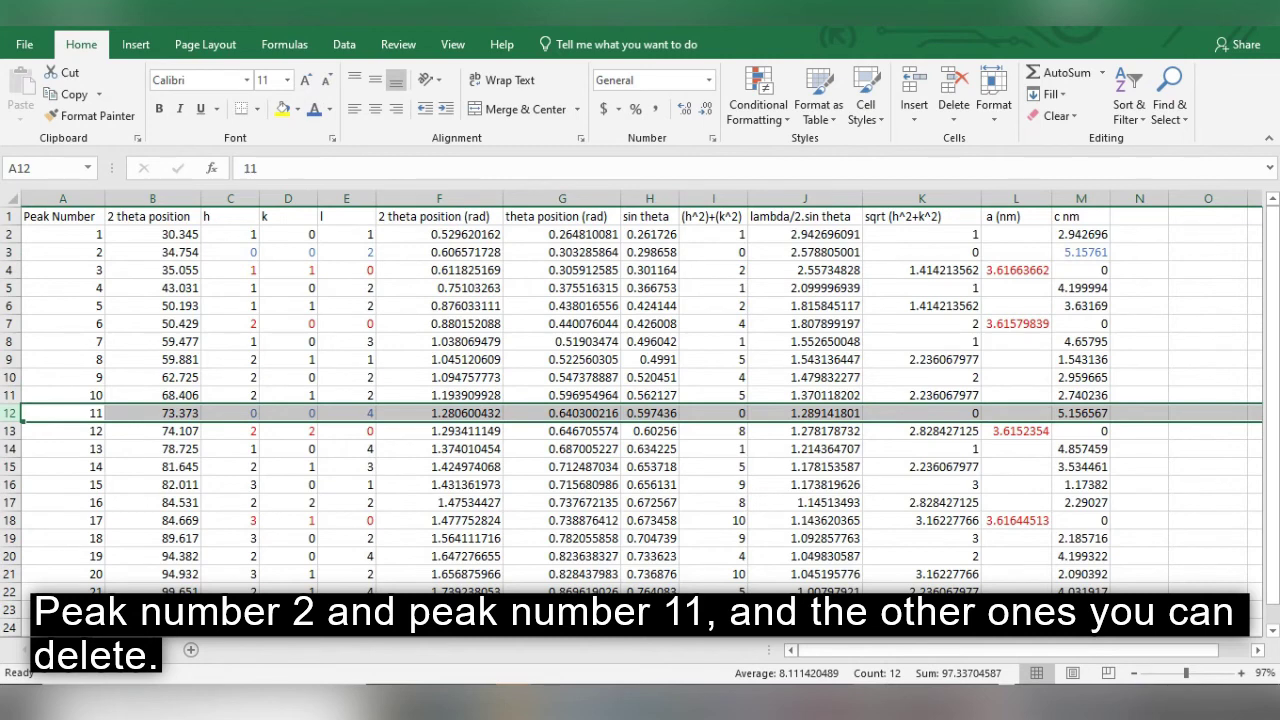
click(1080, 413)
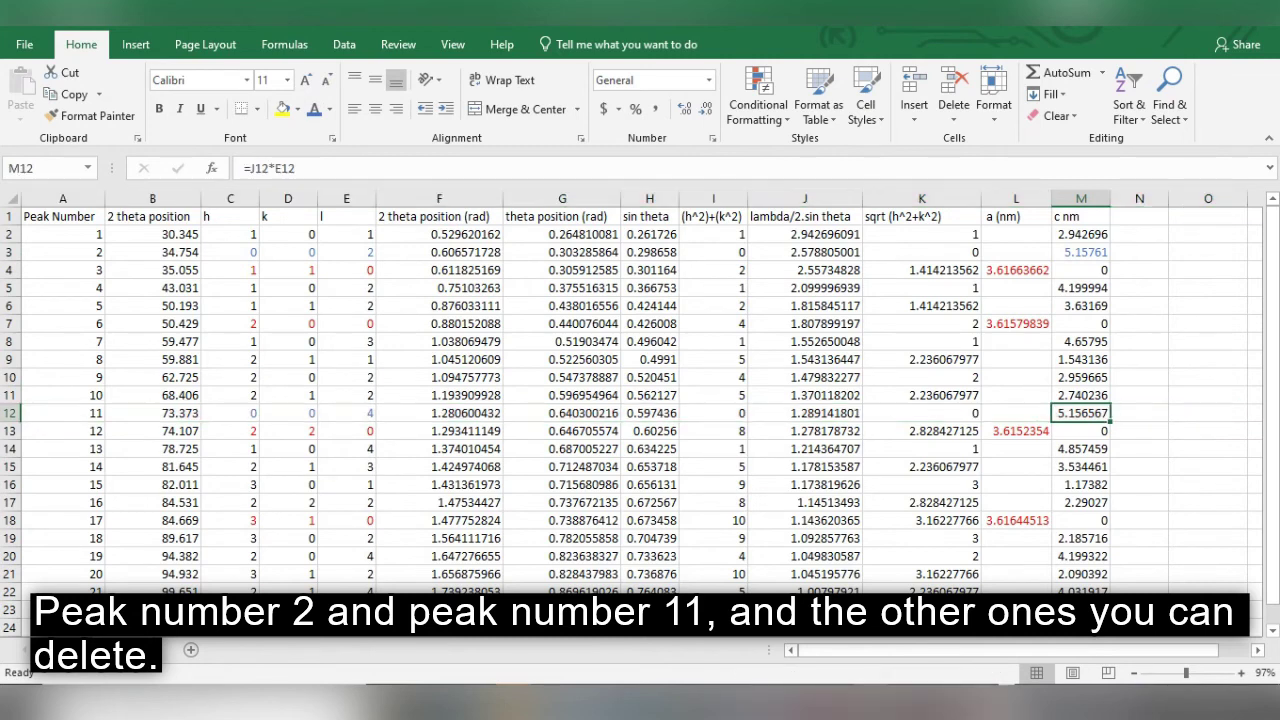
click(313, 109)
Step: Delete all c values in column M that are not blue: M2, M4 to M11 and M13 to M22
click(1080, 234)
key(Delete)
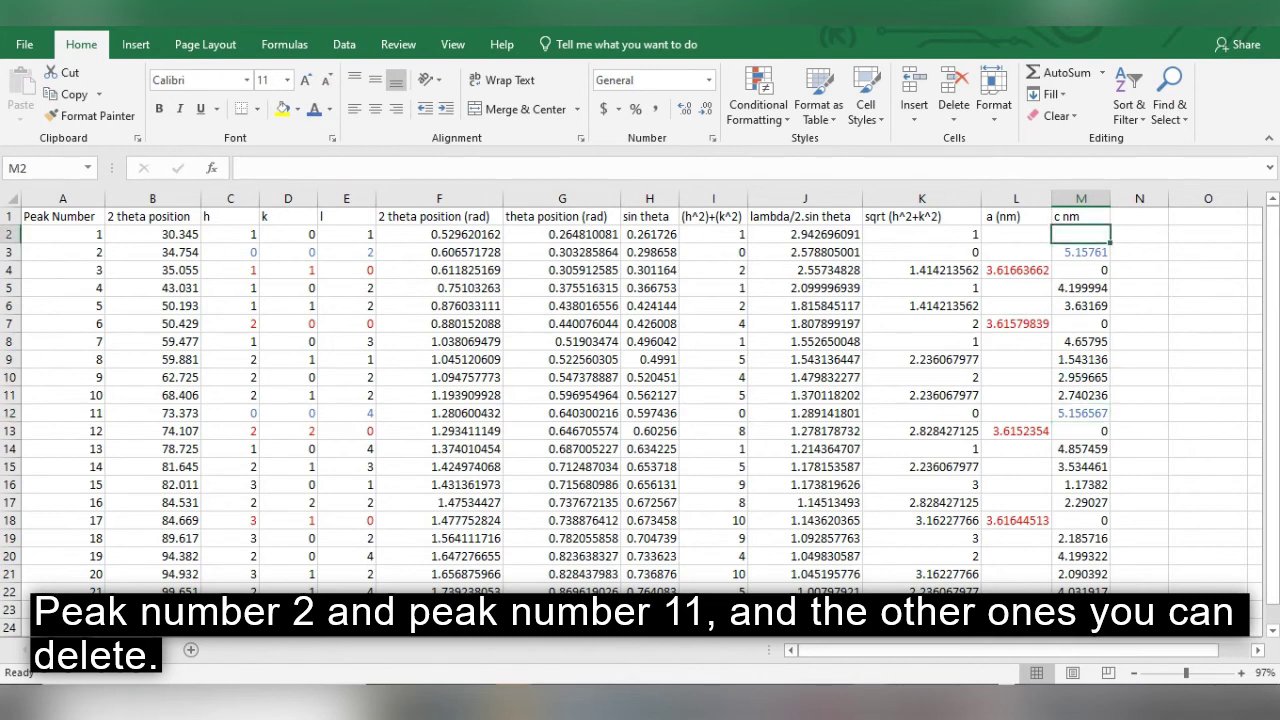
drag(1081, 270, 1081, 395)
key(Delete)
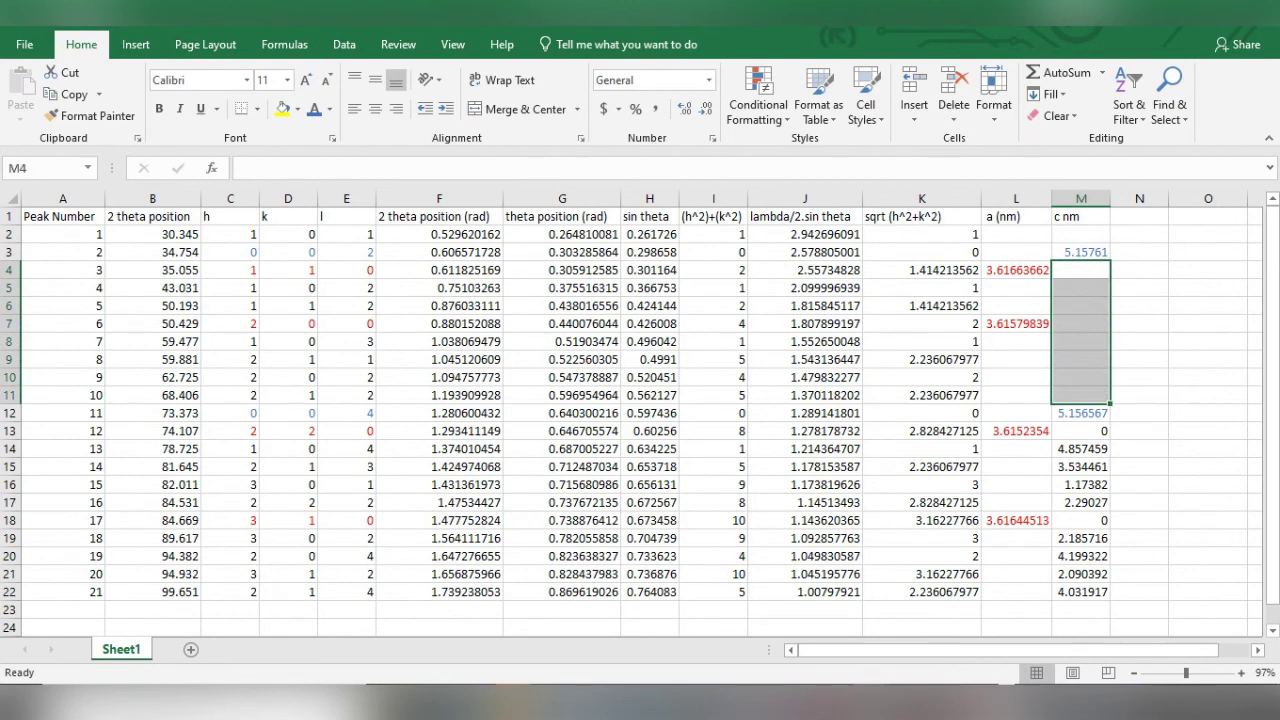
drag(1081, 431, 1081, 592)
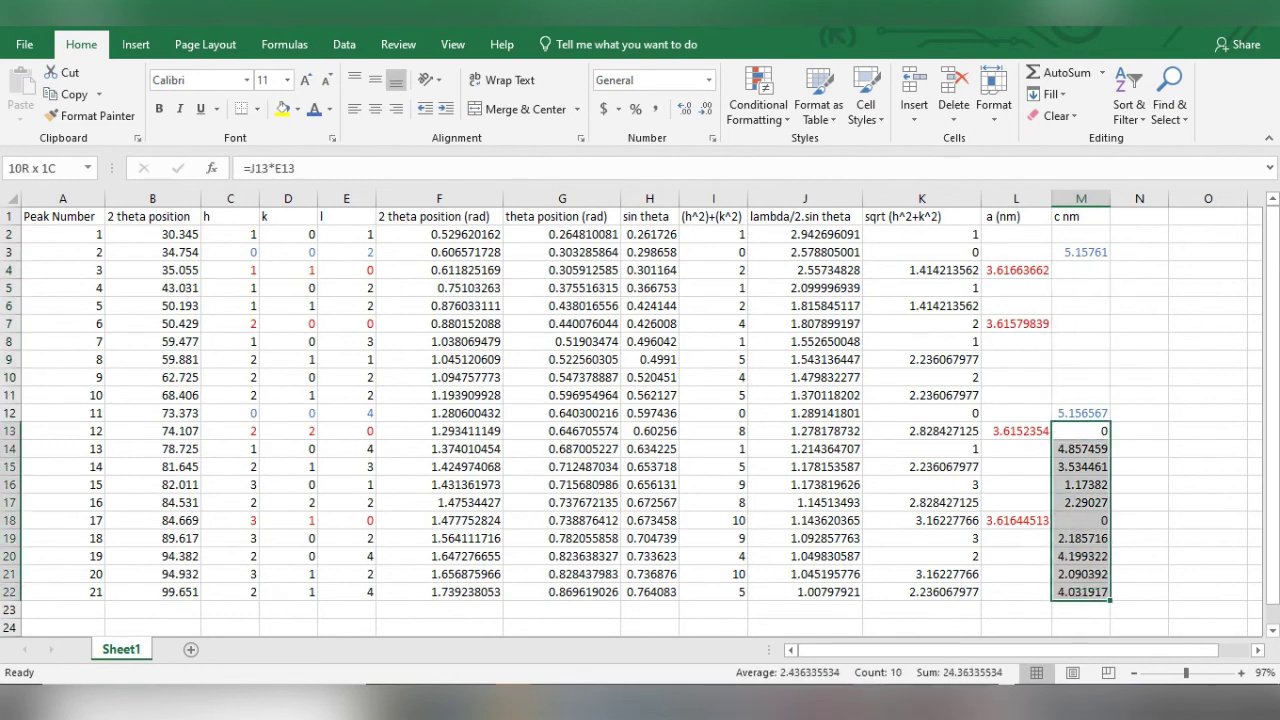
key(Delete)
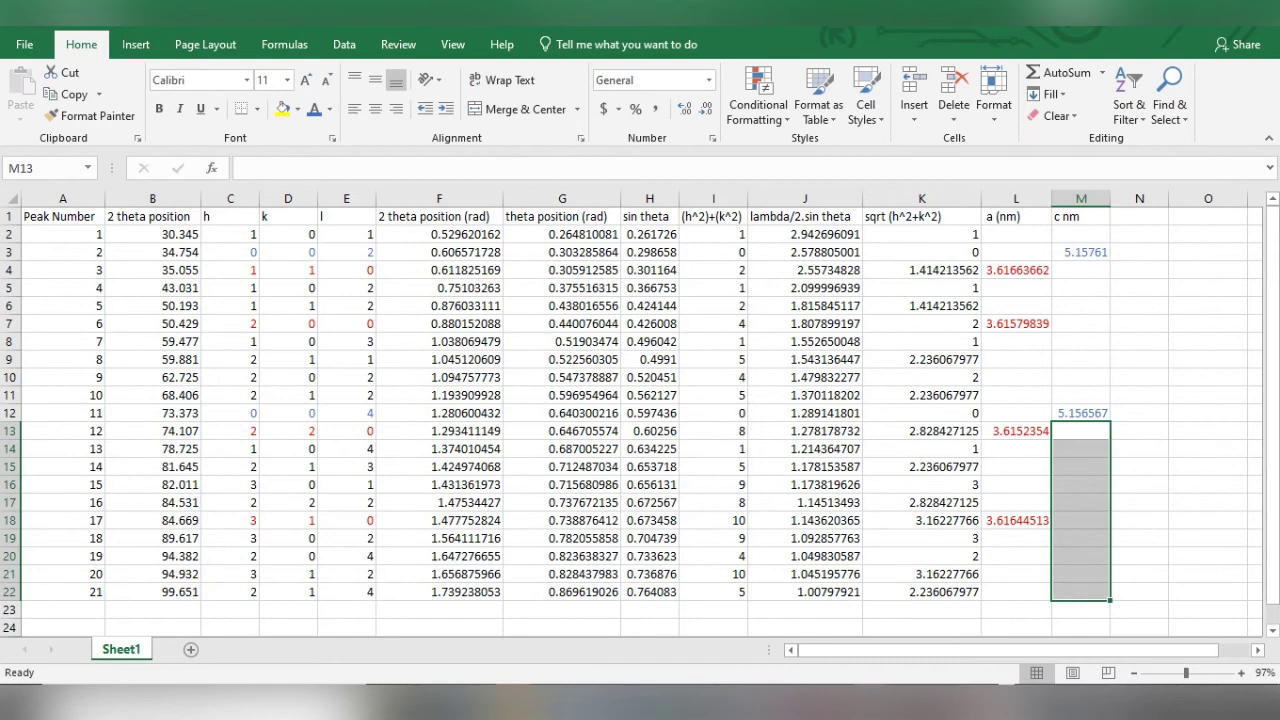
Step: Enter the headings "a average" in O1 and "a StDev" in P1
click(1207, 216)
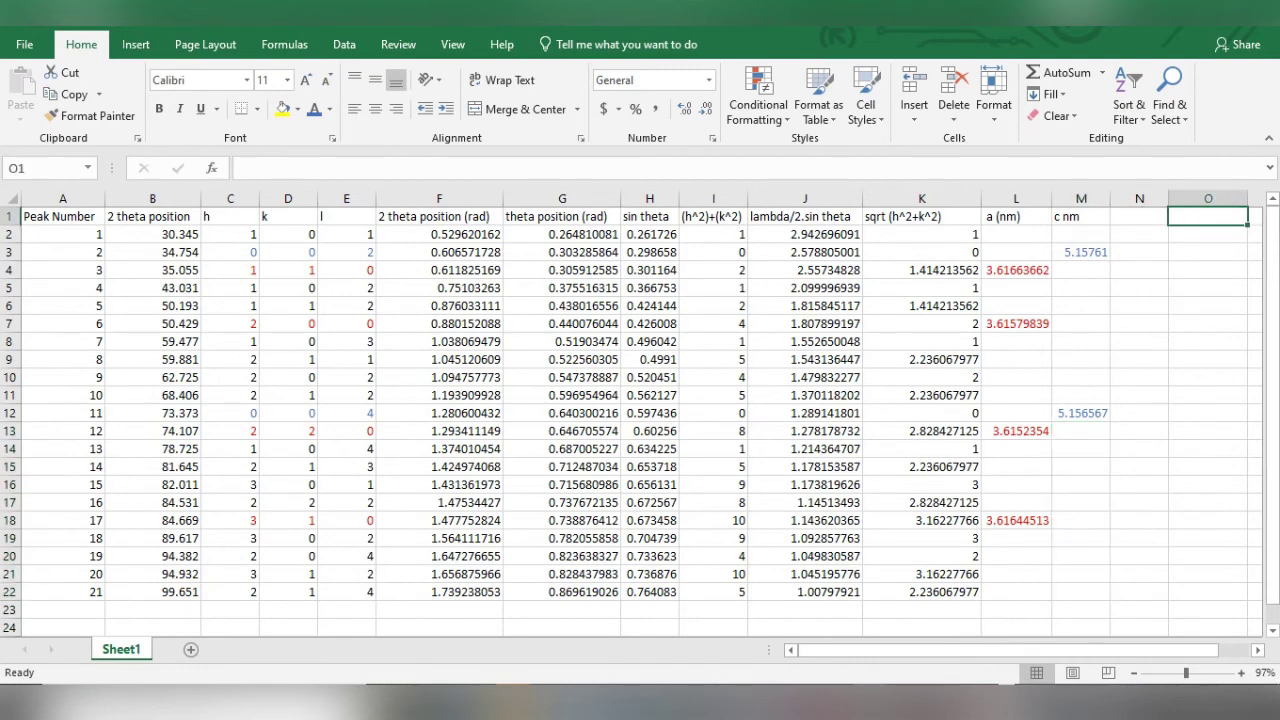
text(a average)
key(Tab)
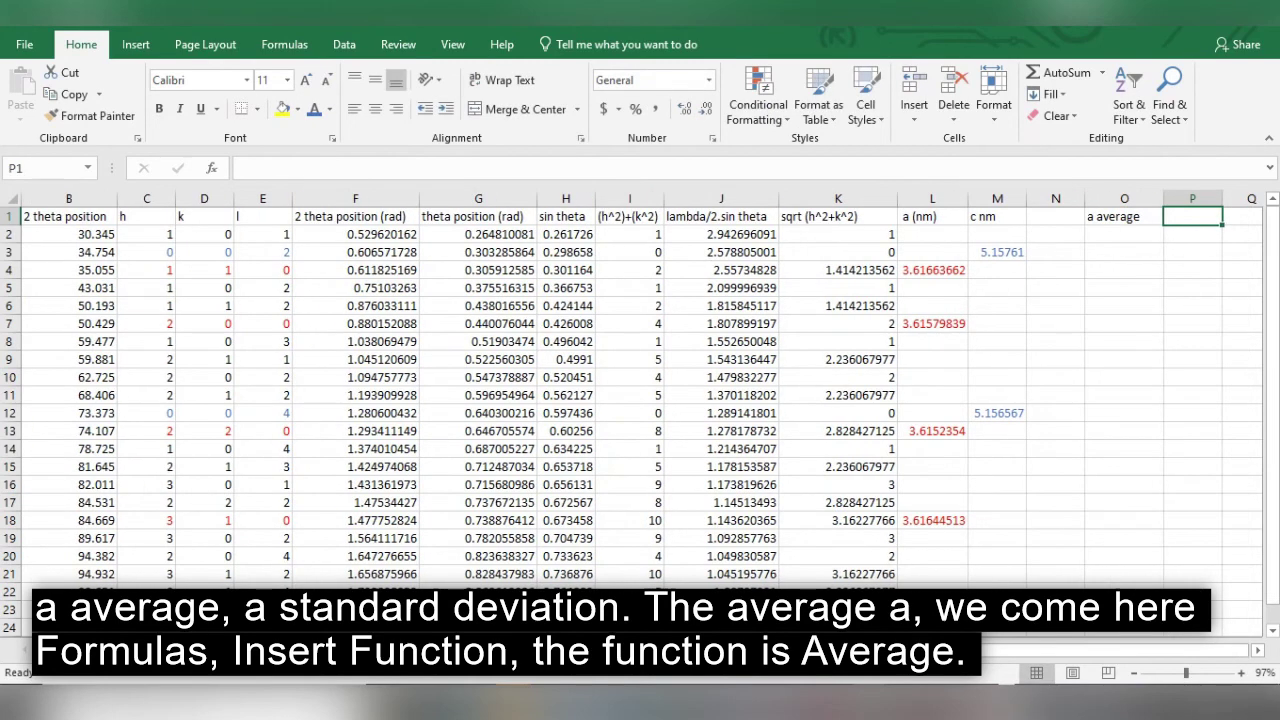
text(a ST)
key(BackSpace)
key(BackSpace)
text(Dev)
key(BackSpace)
key(BackSpace)
key(BackSpace)
text(StDe)
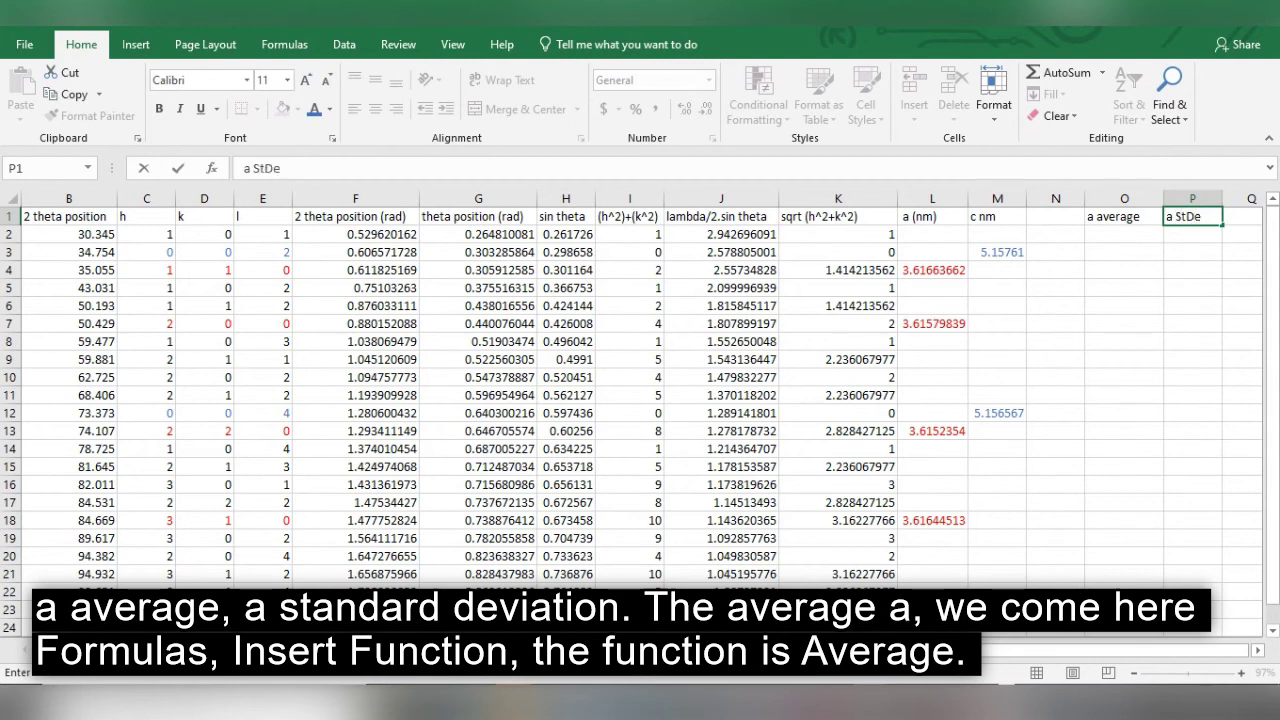
key(BackSpace)
key(BackSpace)
text(Dev)
Step: Calculate the average of the red a values in O2 using AVERAGE with cells L4, L7, L13 and L18
click(1123, 234)
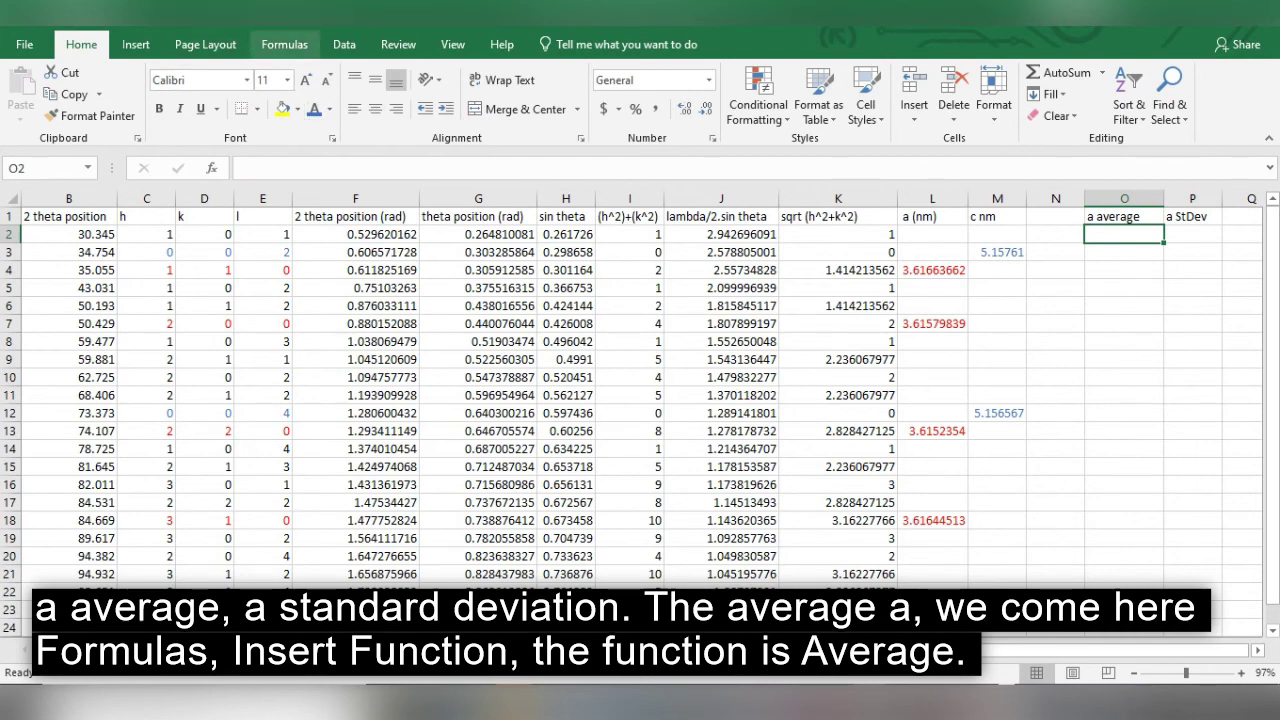
click(284, 44)
click(25, 95)
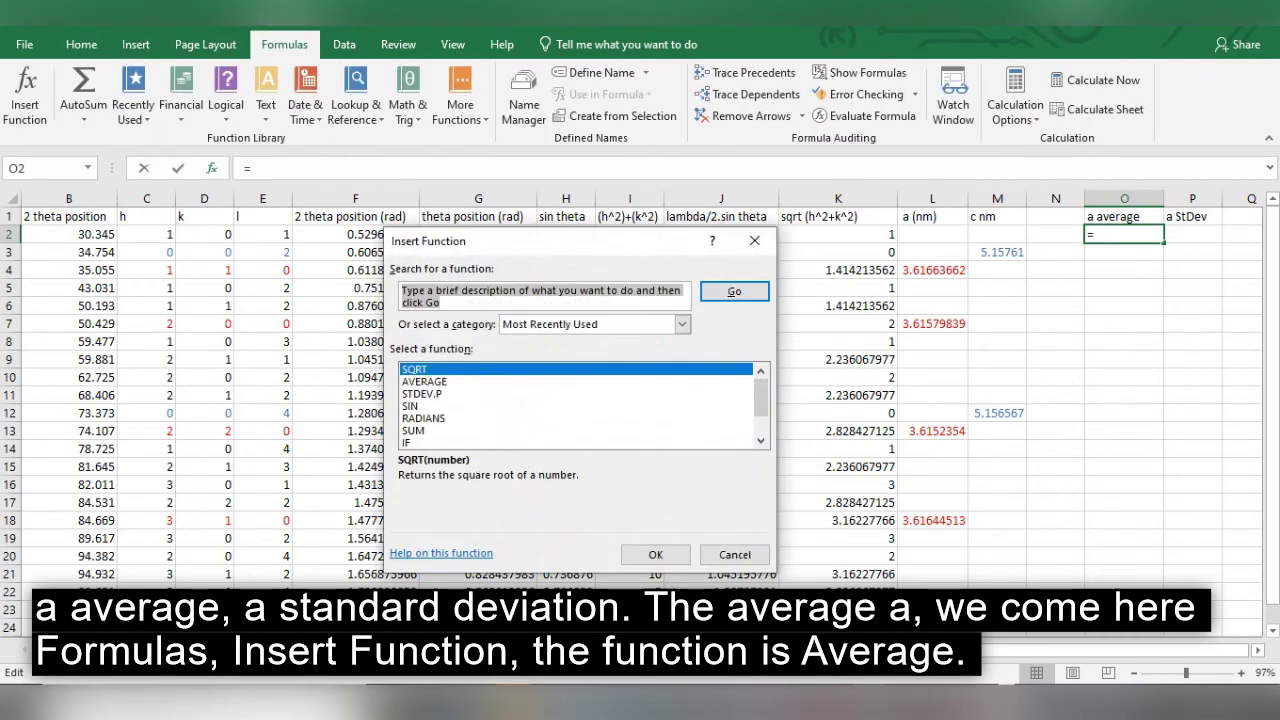
click(424, 381)
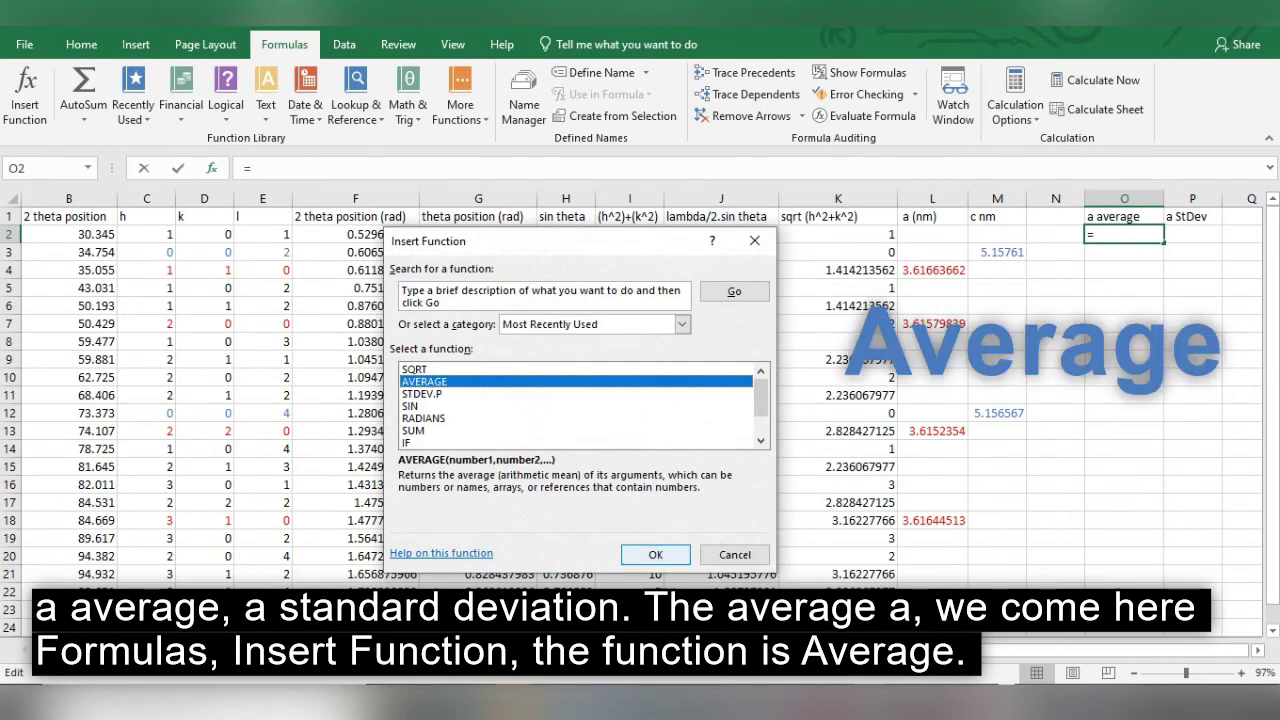
click(655, 554)
click(603, 299)
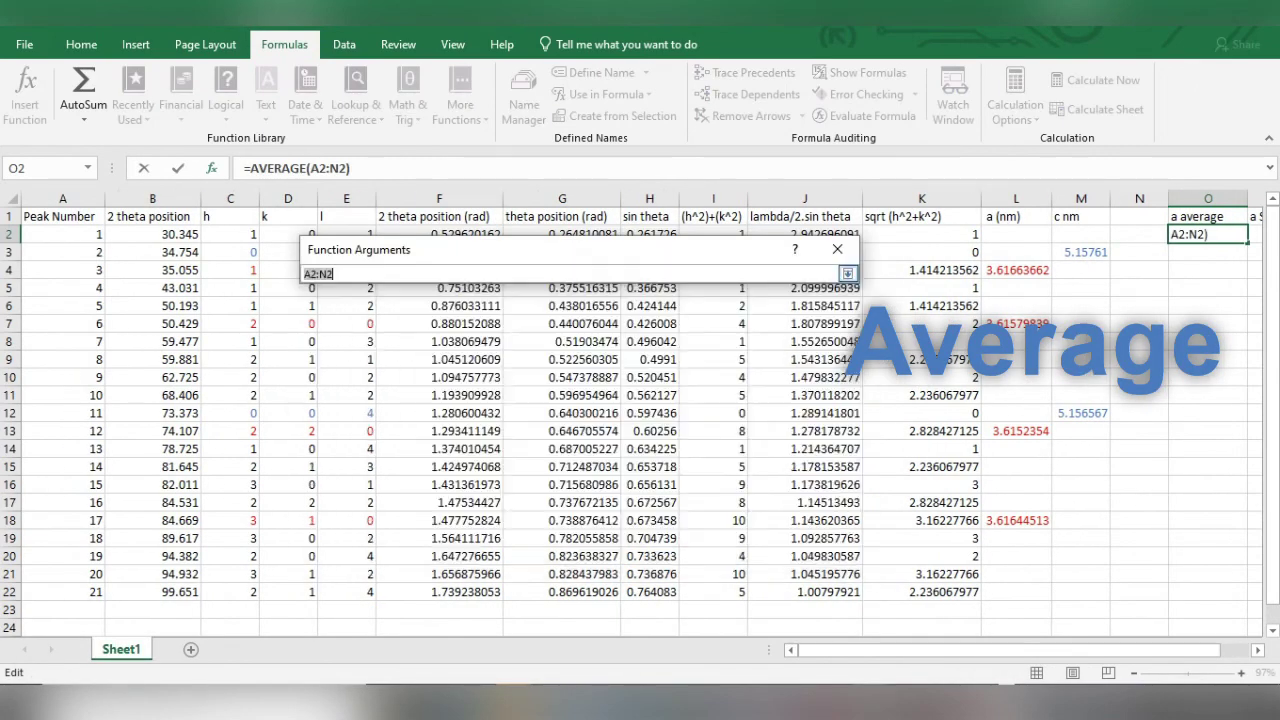
click(1016, 270)
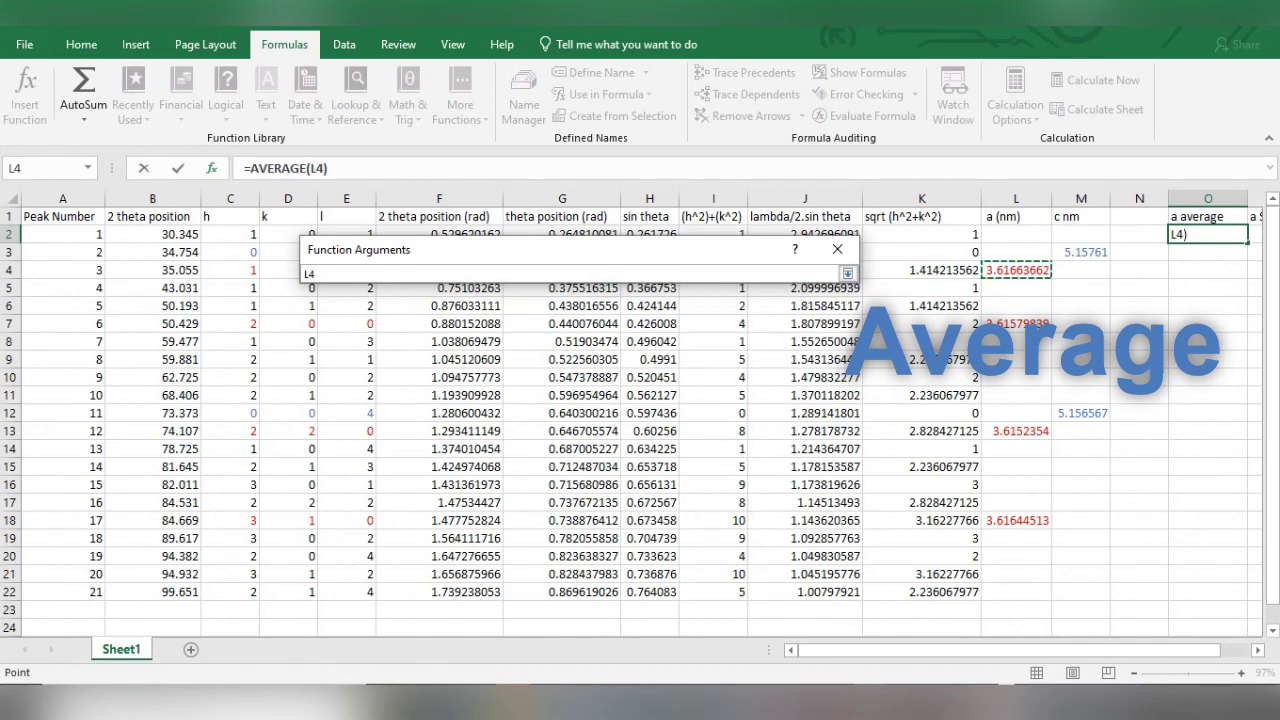
ctrl+click(1016, 323)
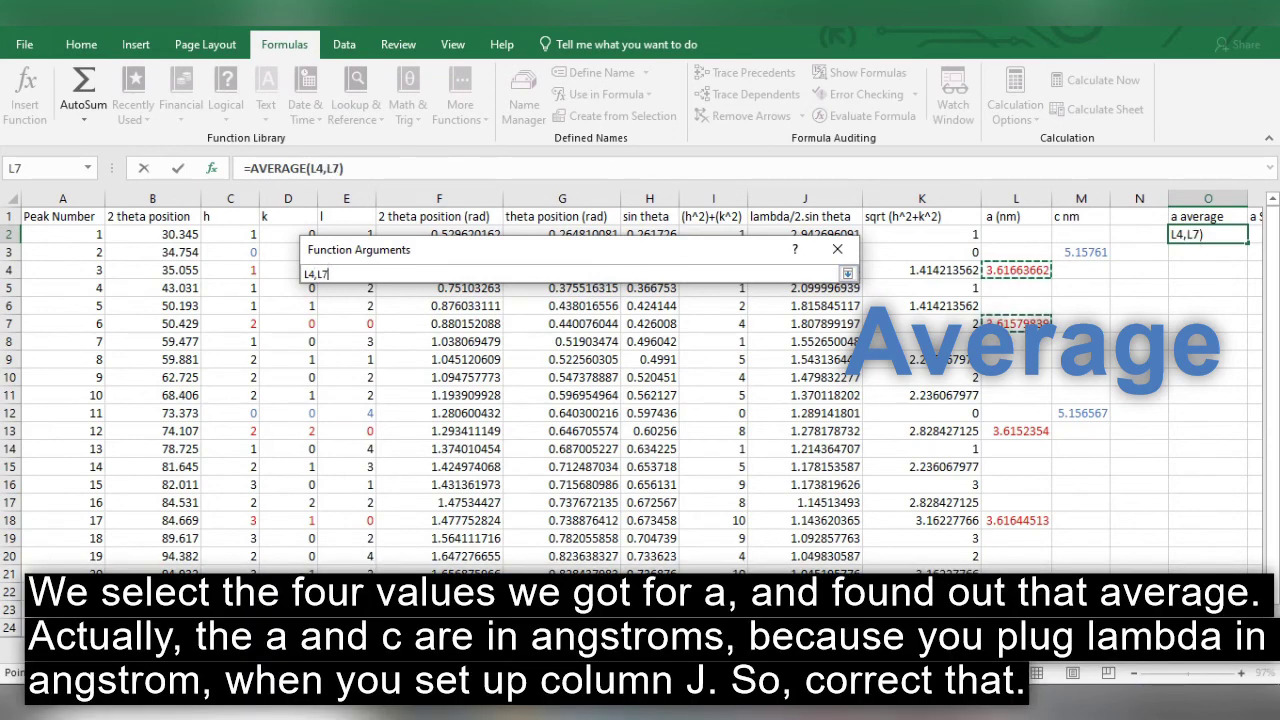
ctrl+click(1016, 431)
ctrl+click(1016, 520)
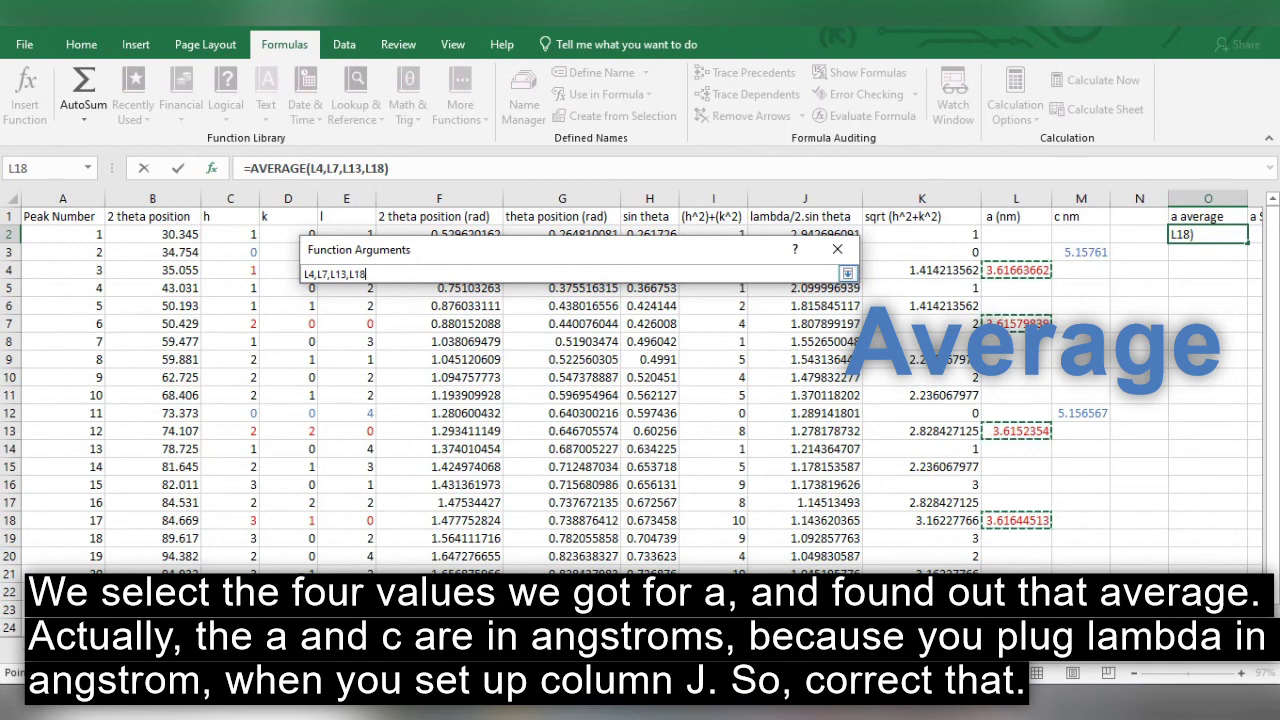
key(Return)
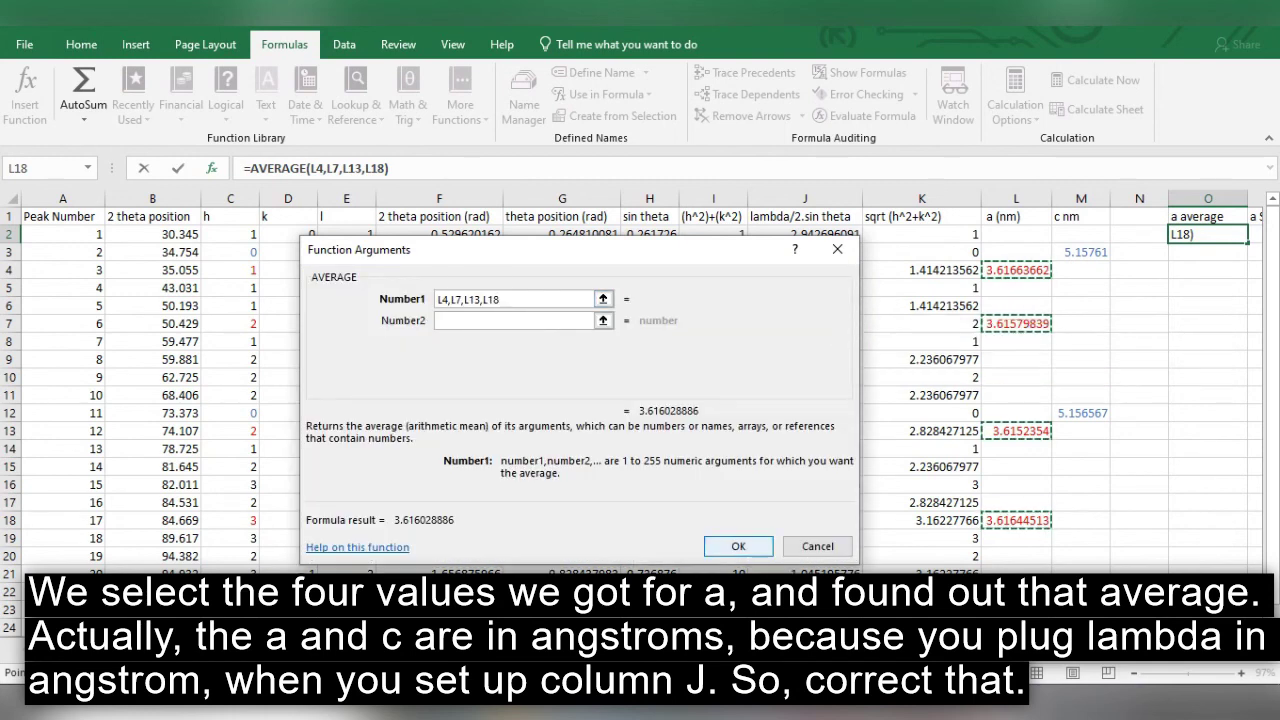
key(Return)
scroll(642, 382, right, 1)
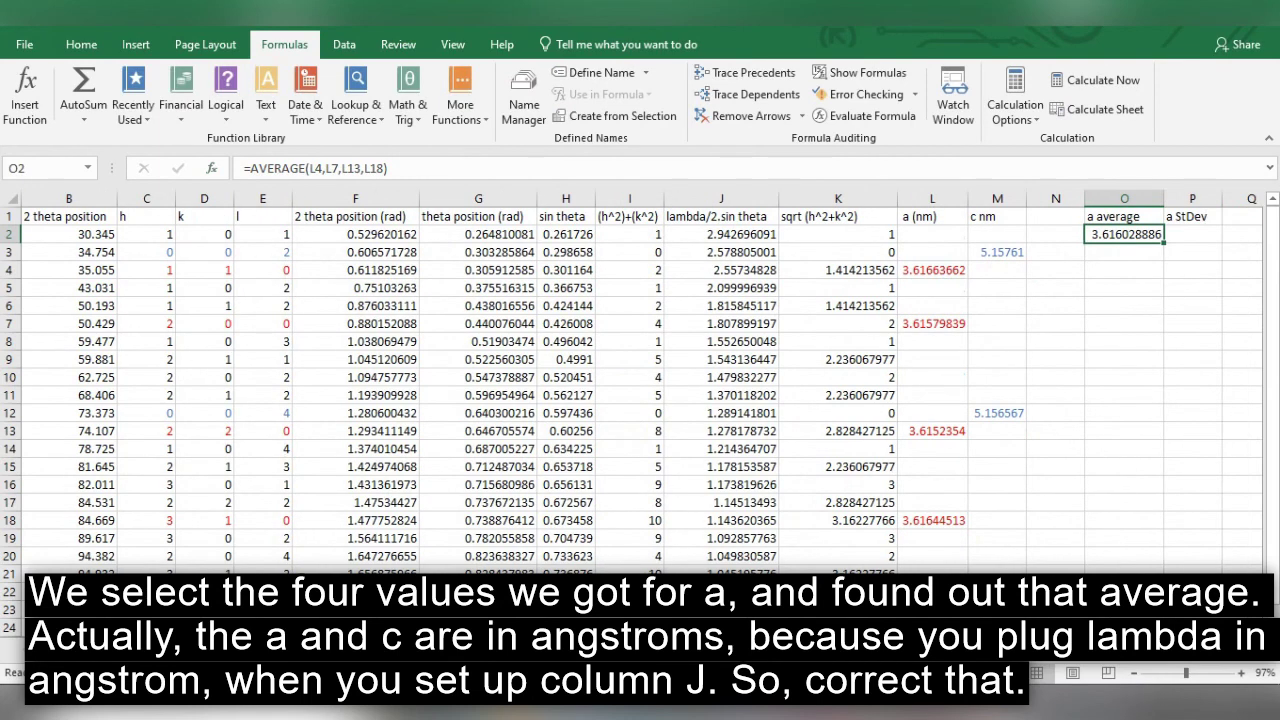
Step: Change the heading in L1 to "a (angstroms)"
click(931, 216)
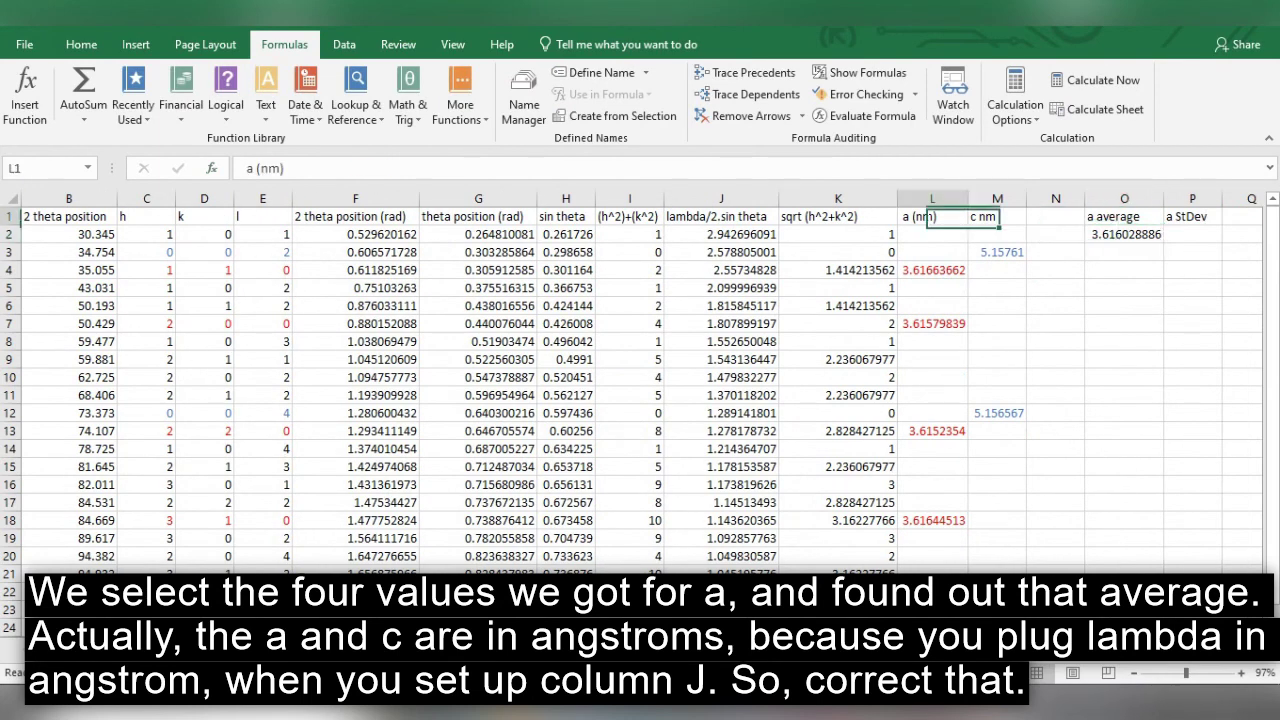
click(270, 168)
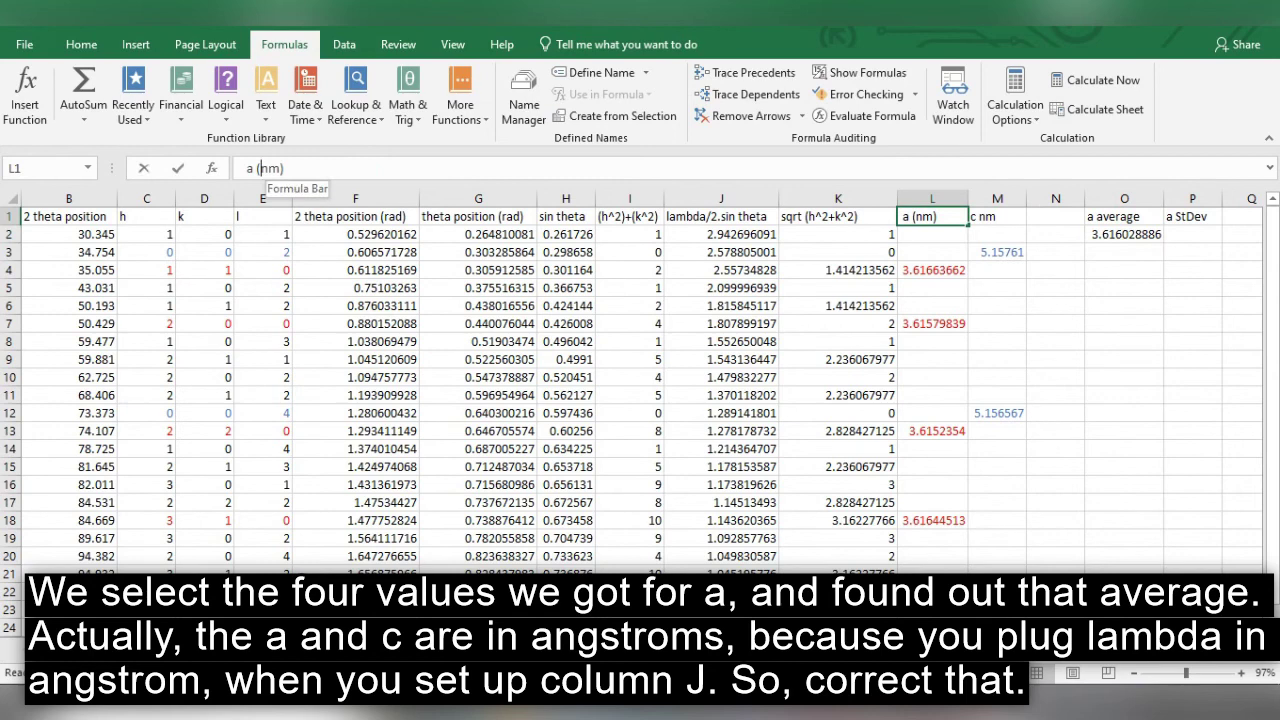
double_click(270, 168)
text(an)
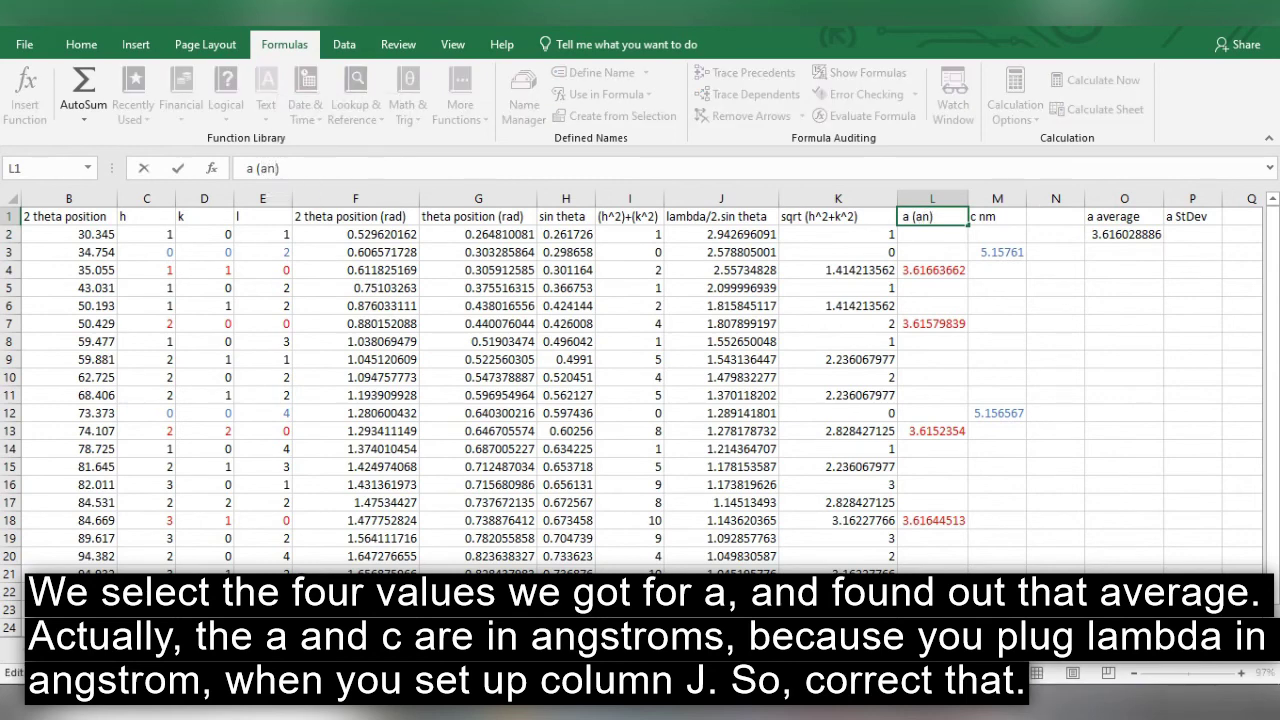
text(gstroms)
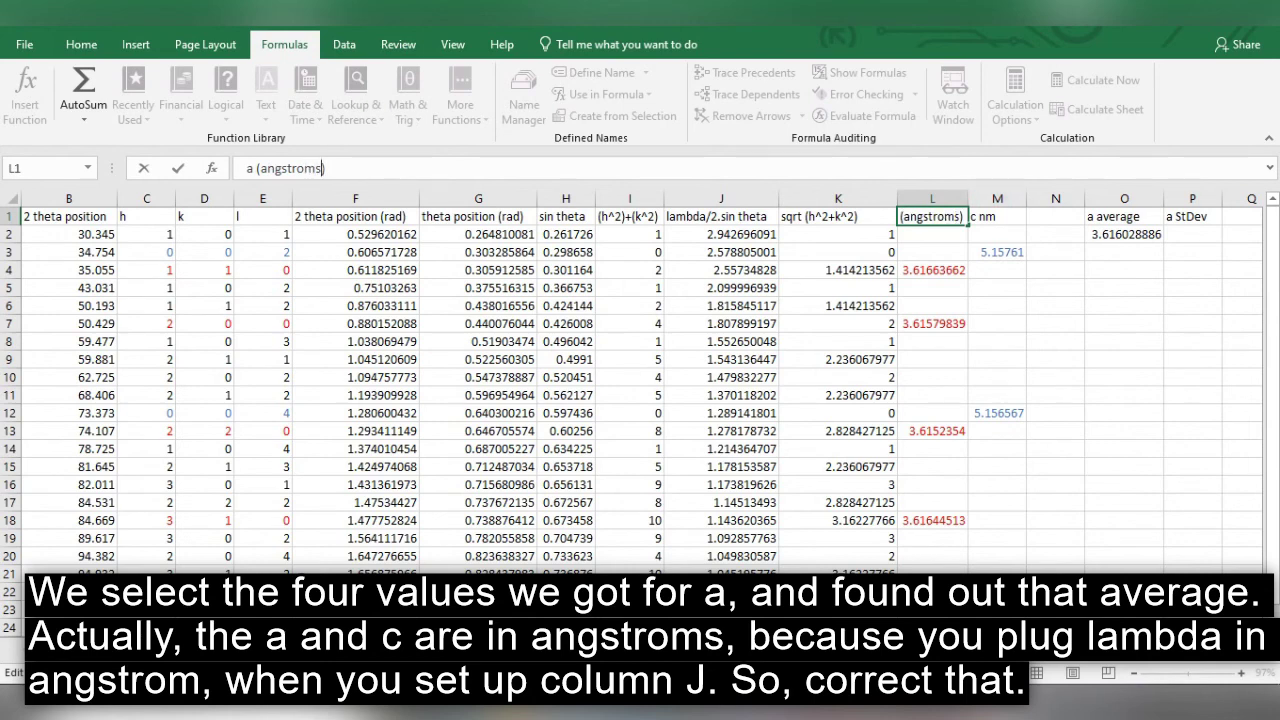
Step: Change the heading in M1 to "c (angstroms)"
click(996, 216)
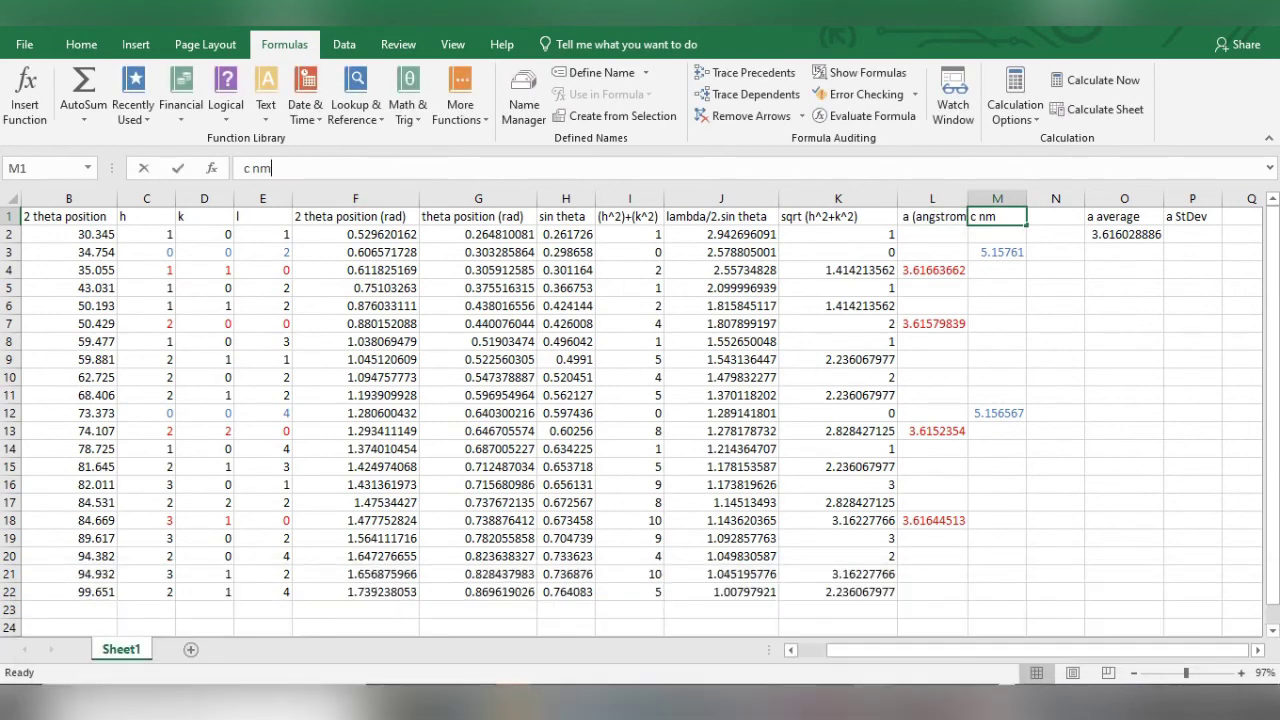
double_click(262, 168)
text((angst)
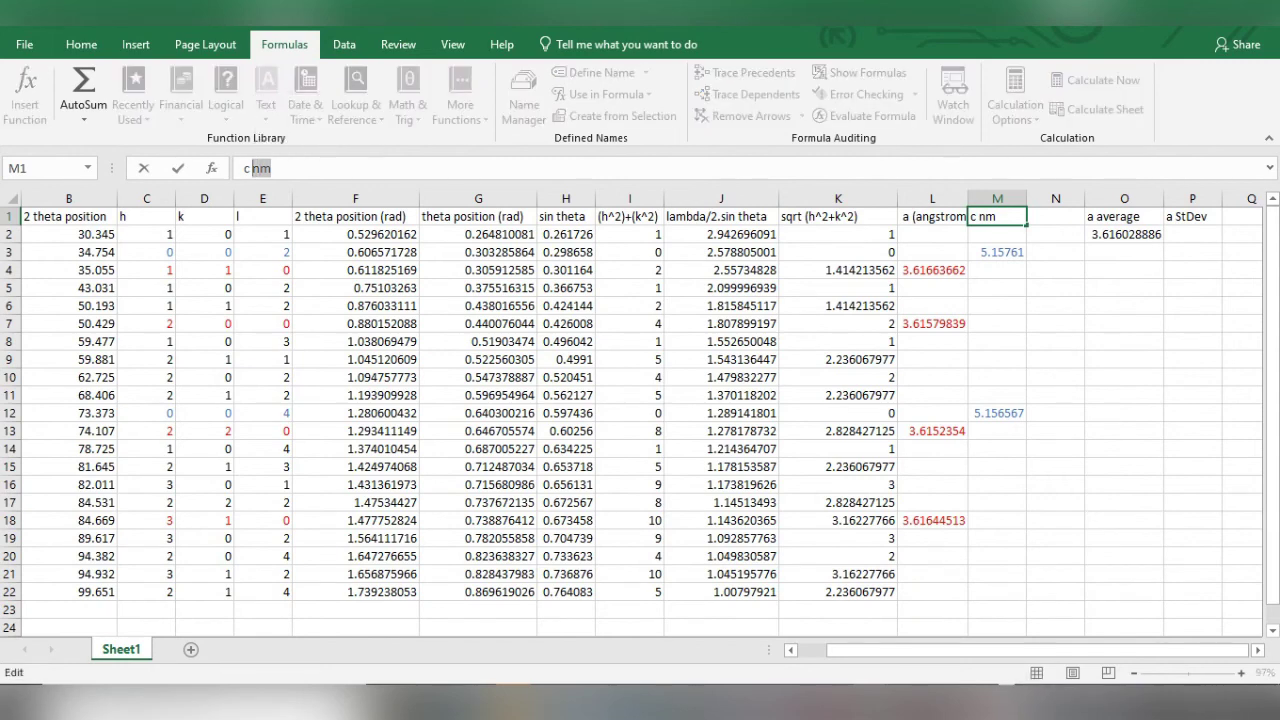
text(roms0)
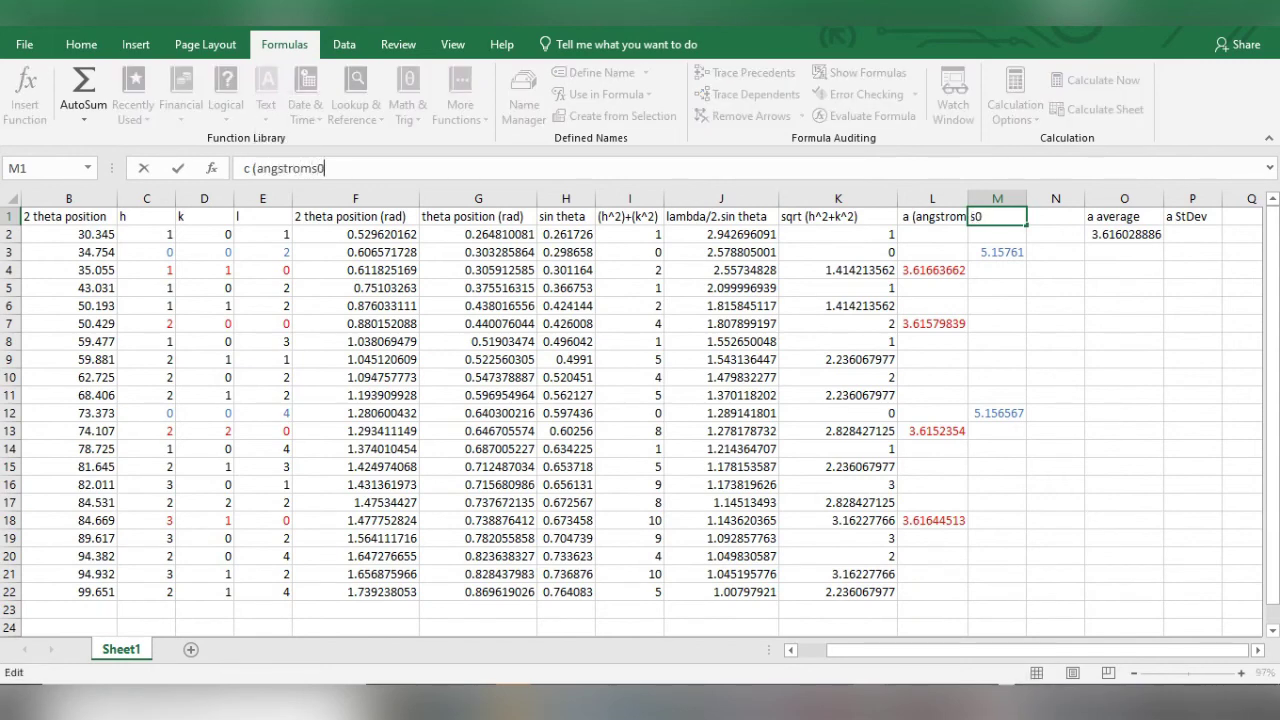
key(BackSpace)
text())
key(Return)
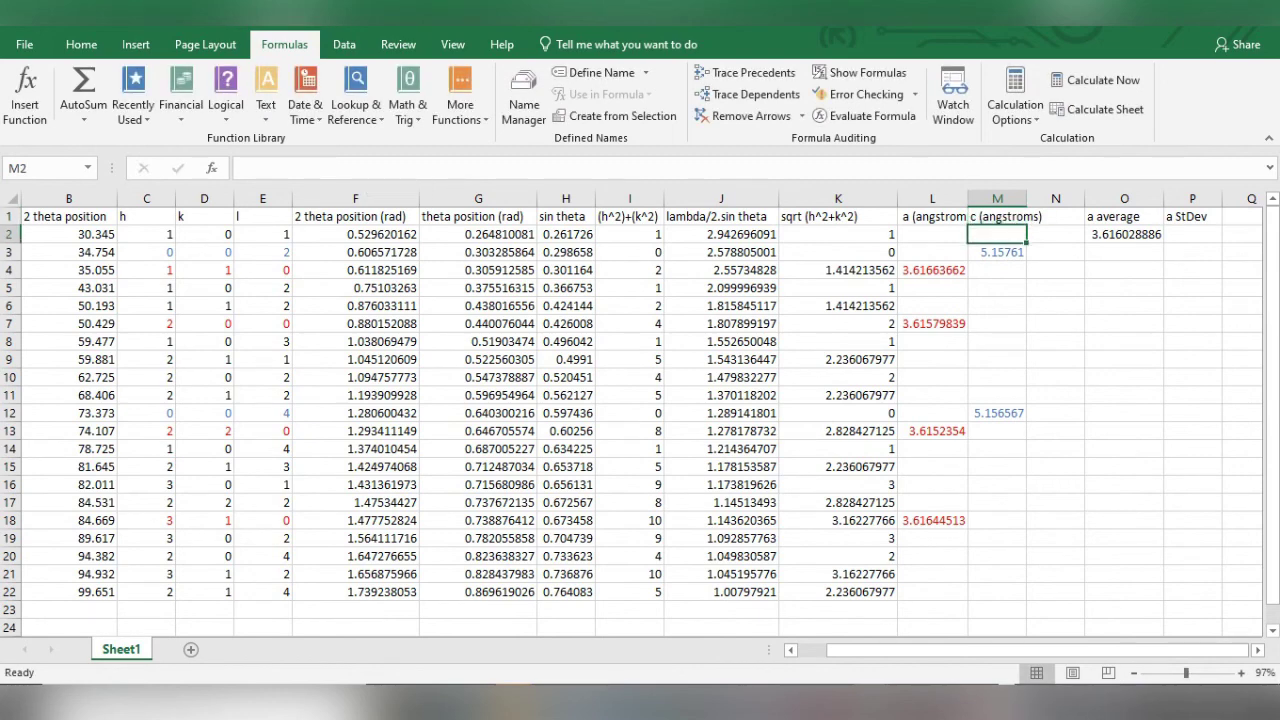
Step: Colour the a average value in O2 red
click(1124, 234)
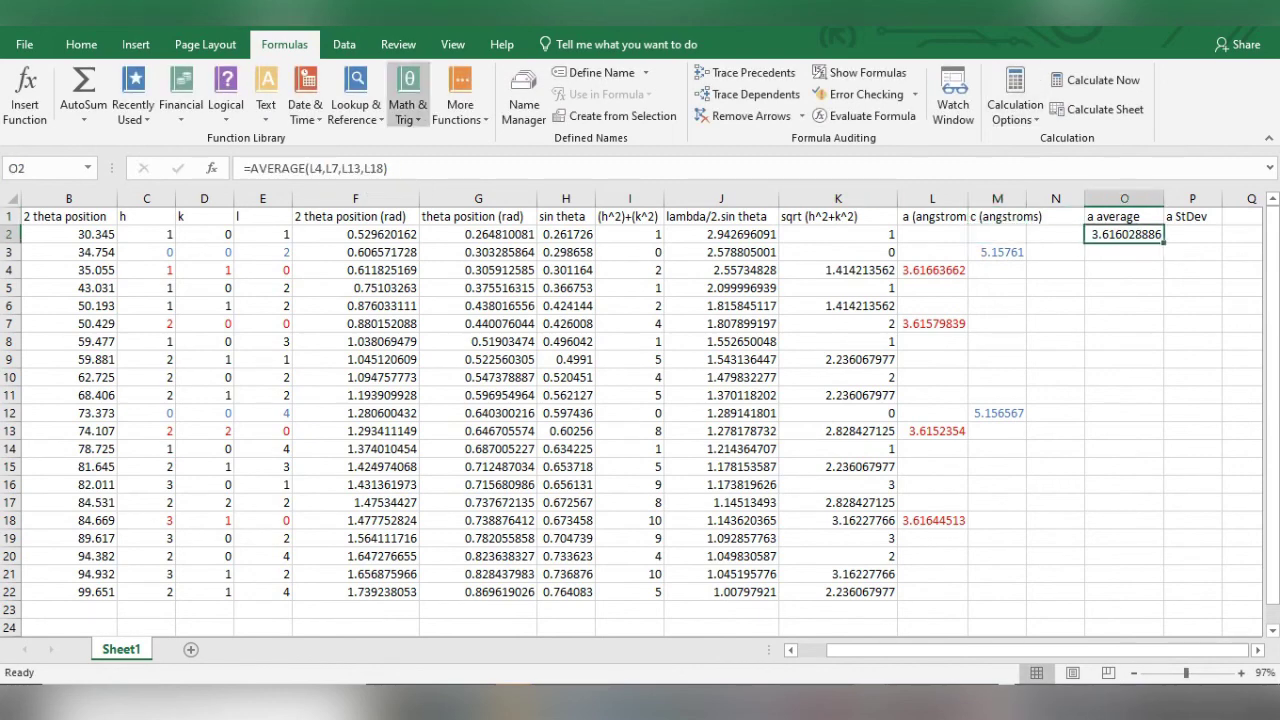
click(81, 44)
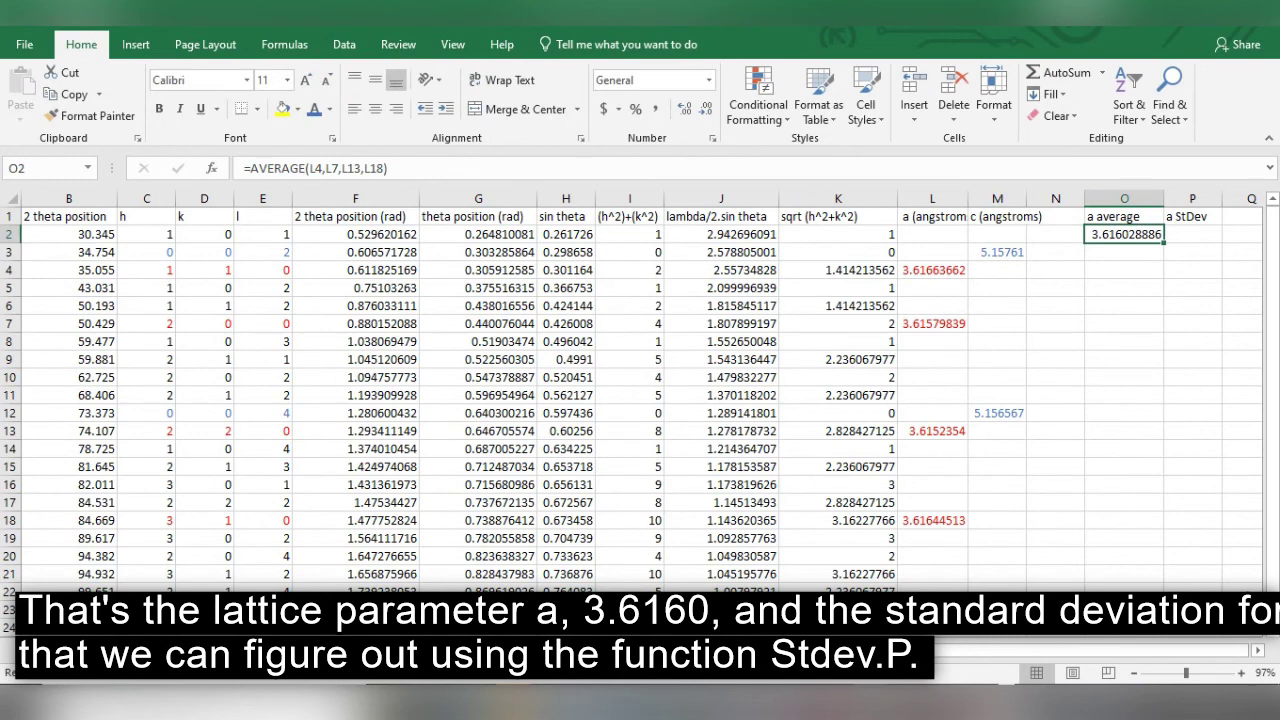
click(329, 109)
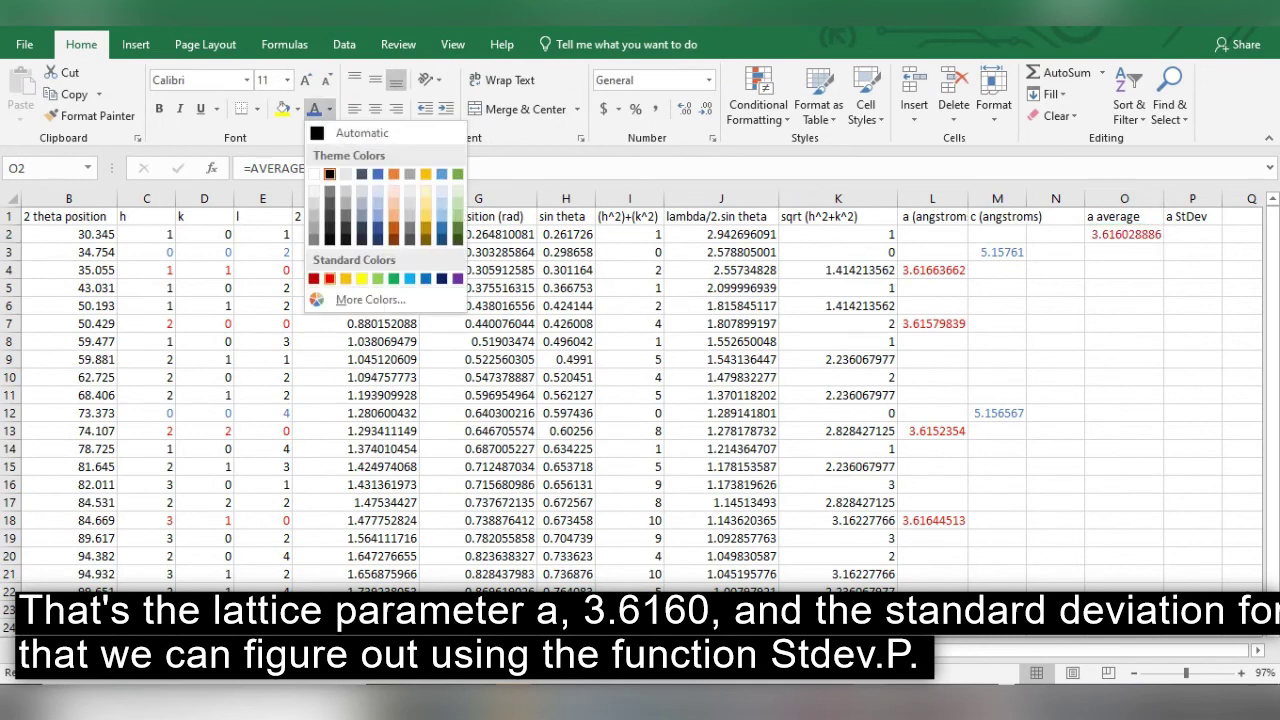
click(330, 278)
Step: Calculate the standard deviation of L4, L7, L13 and L18 in P2 using STDEV.P, and colour the result red
click(1192, 234)
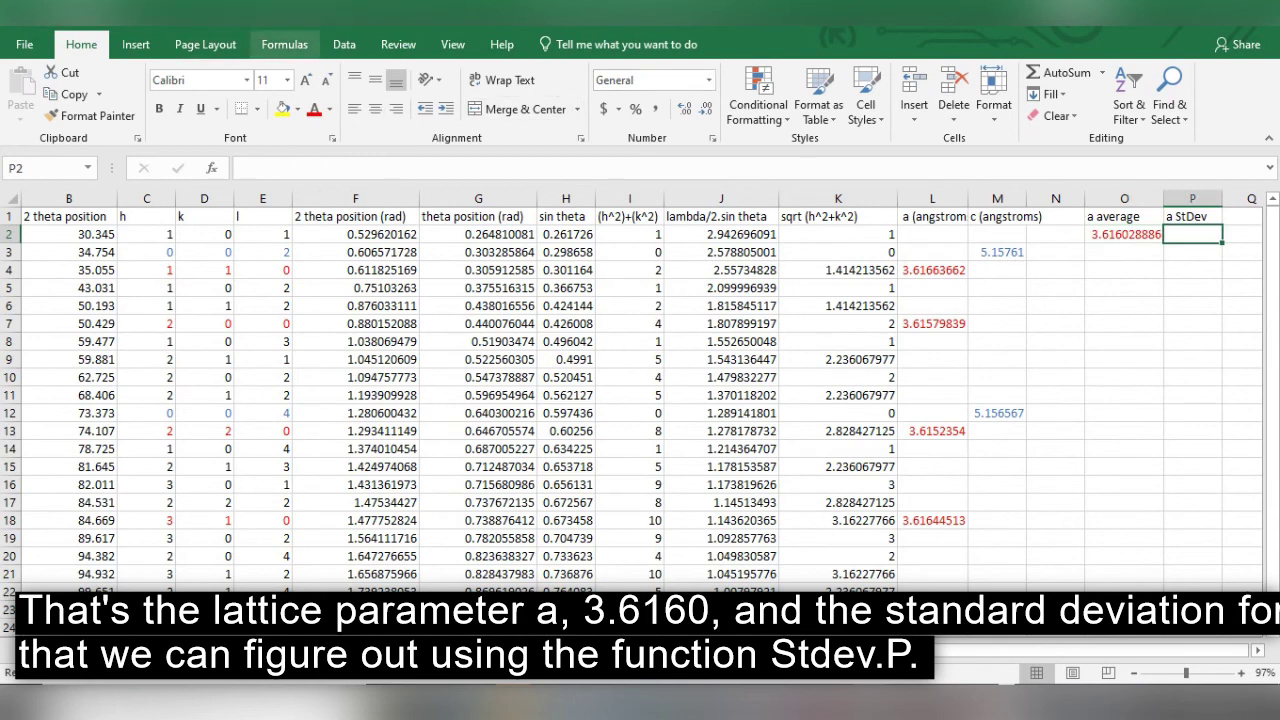
click(284, 44)
click(24, 95)
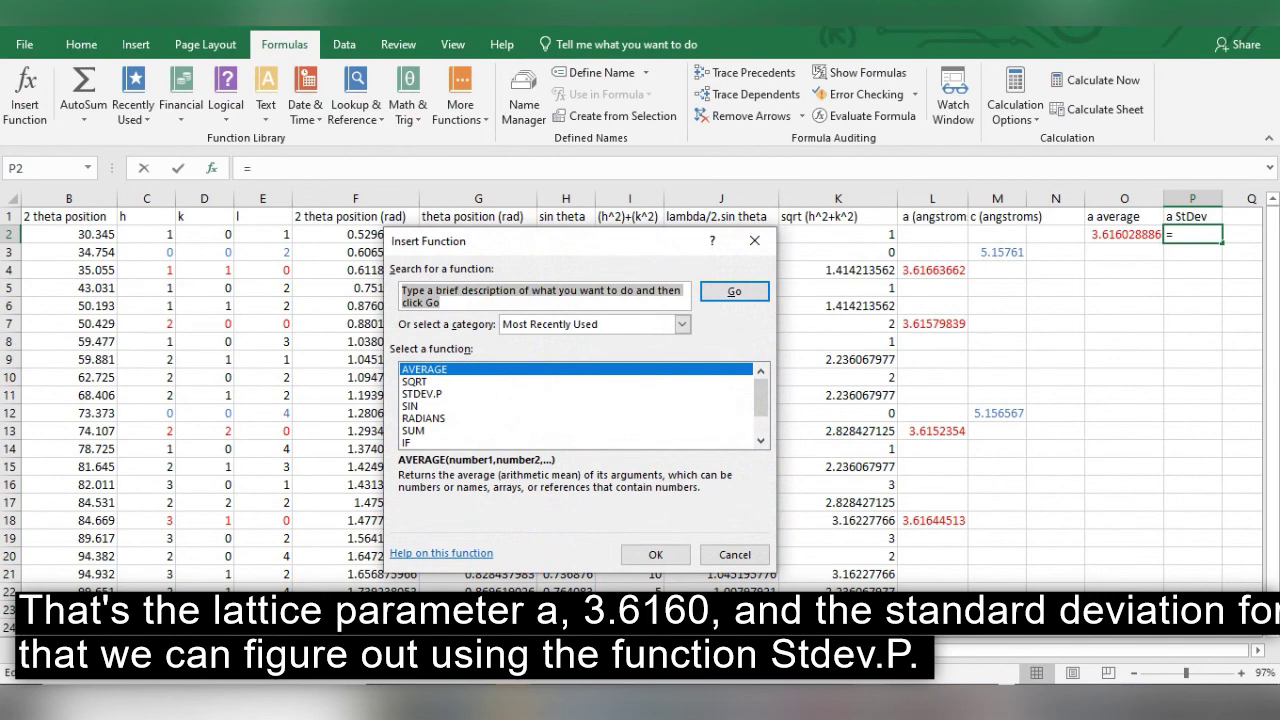
click(422, 393)
click(655, 554)
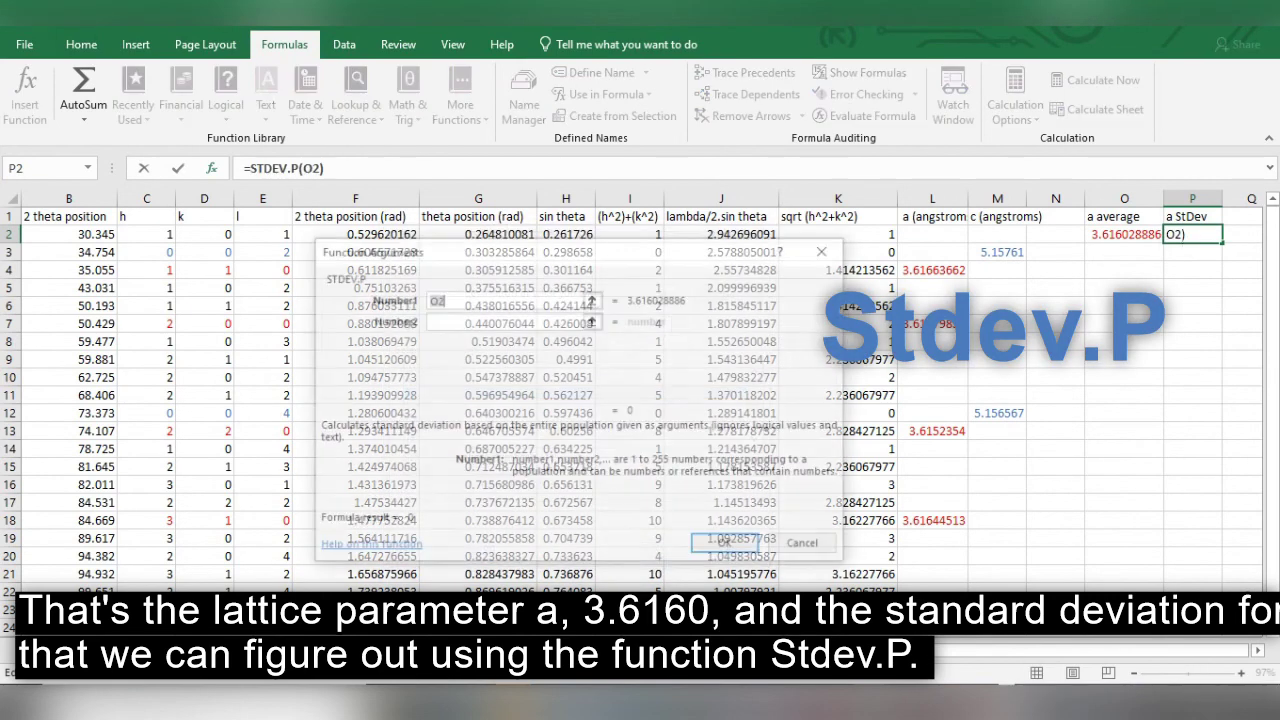
click(592, 298)
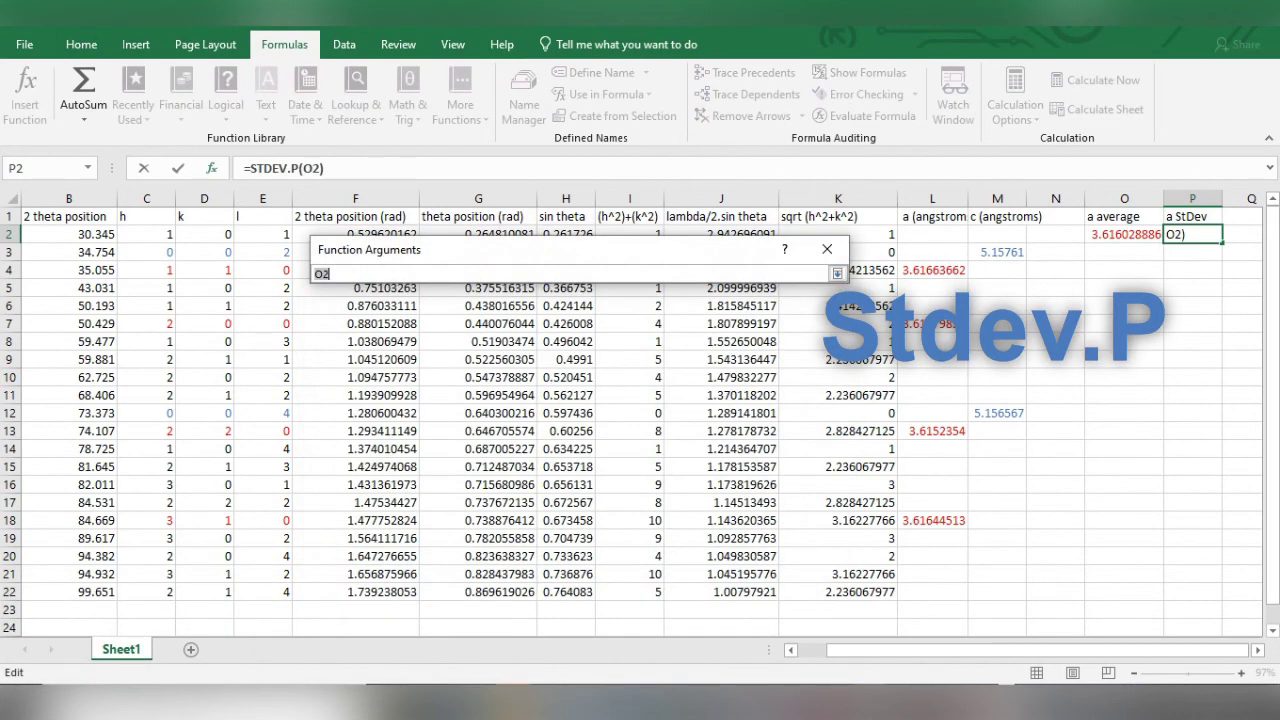
click(932, 270)
ctrl+click(932, 323)
ctrl+click(932, 430)
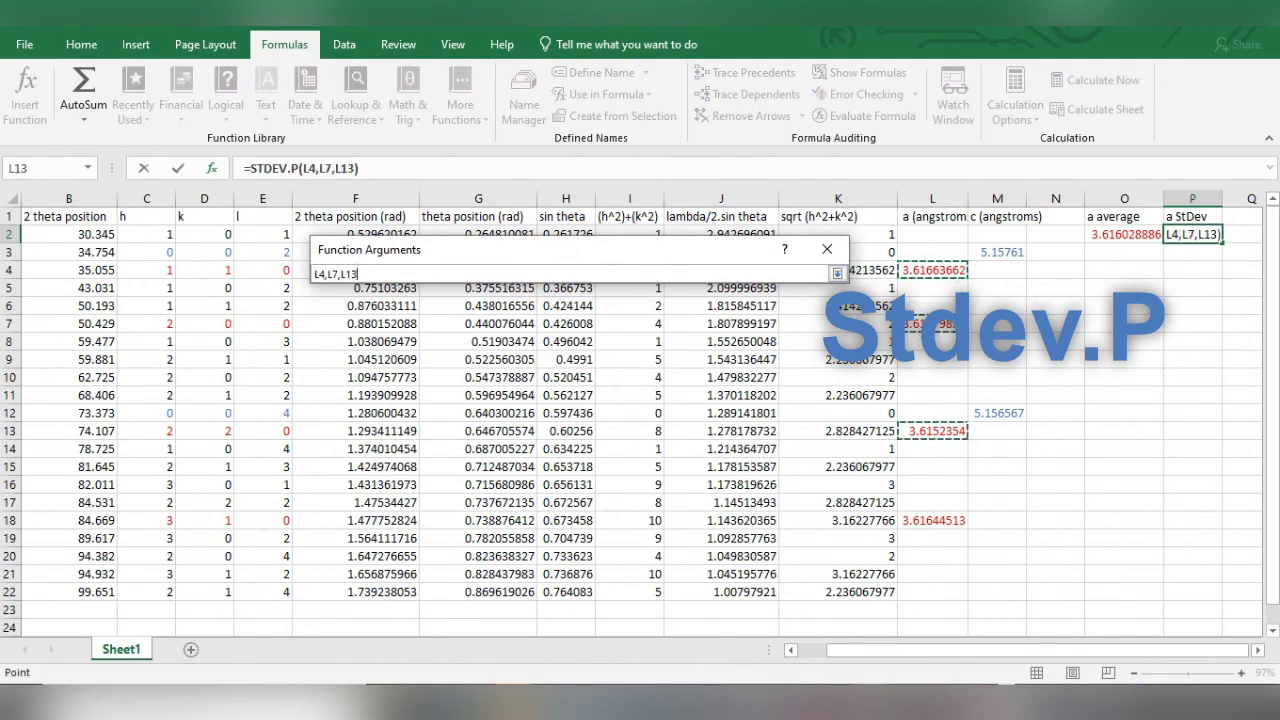
ctrl+click(932, 520)
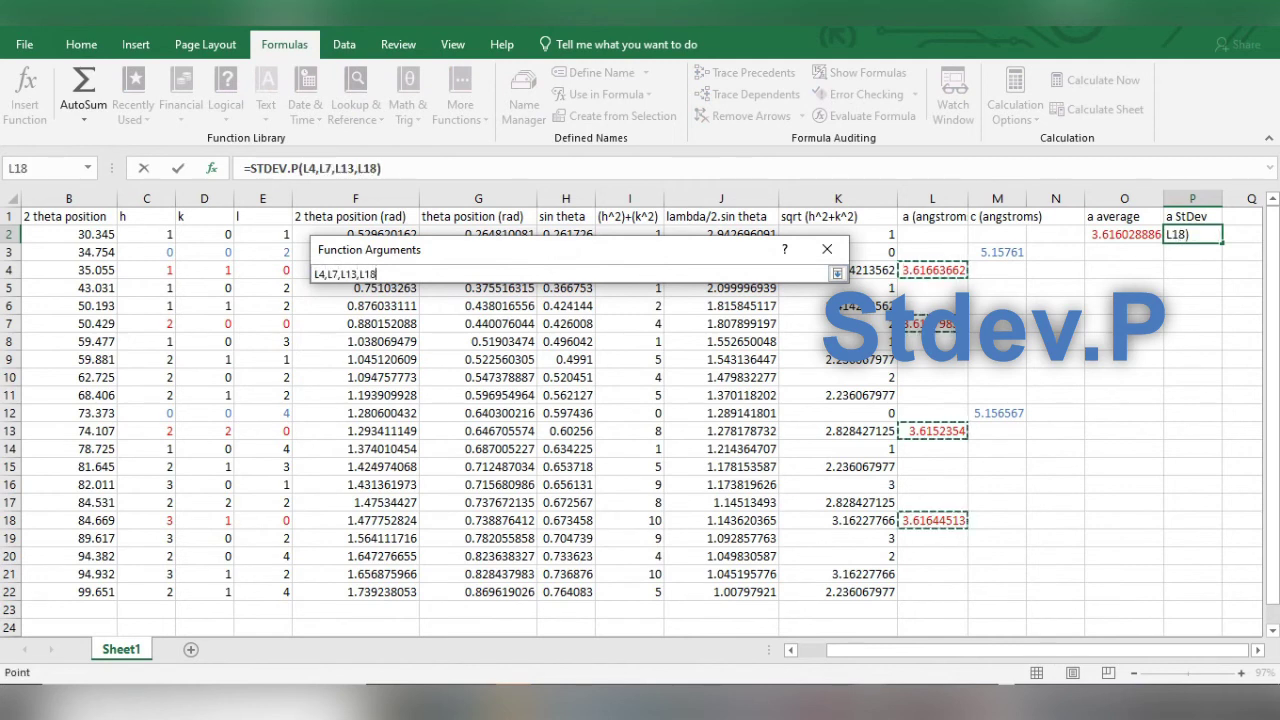
click(837, 273)
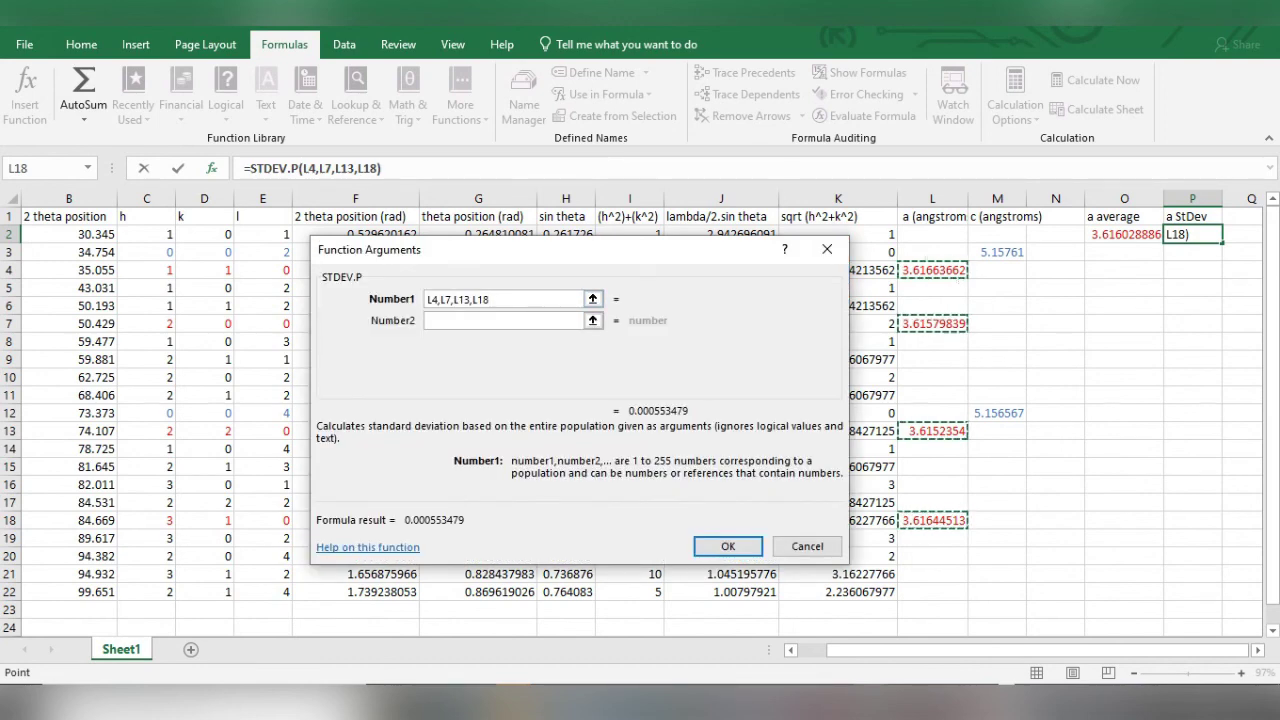
key(Return)
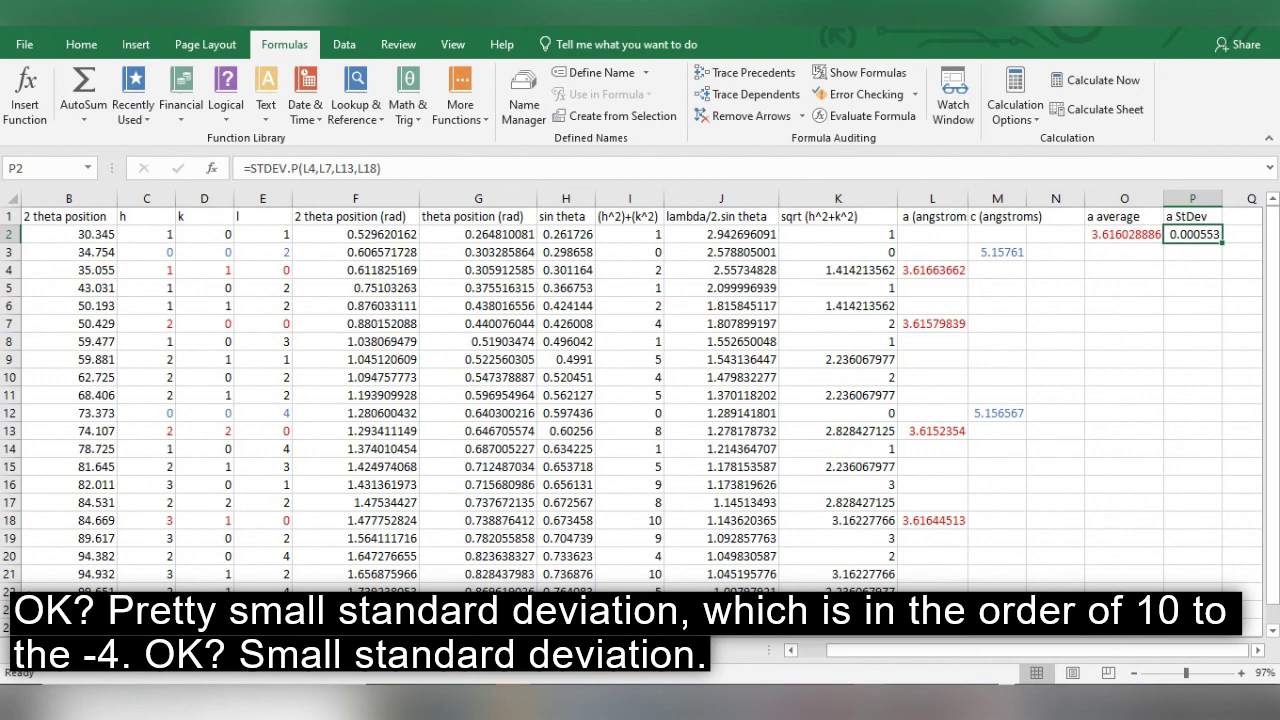
click(81, 44)
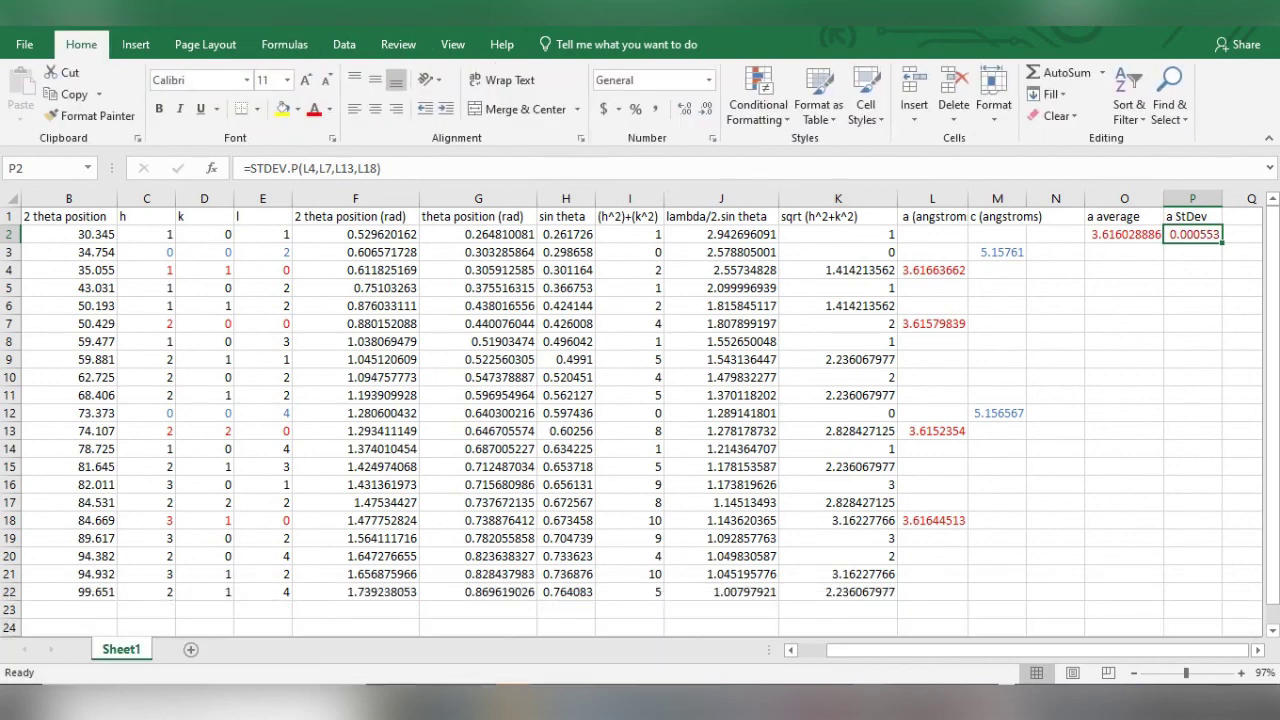
Step: Enter the headings "c average" in O4 and "a Std Dev" in P4
click(1123, 270)
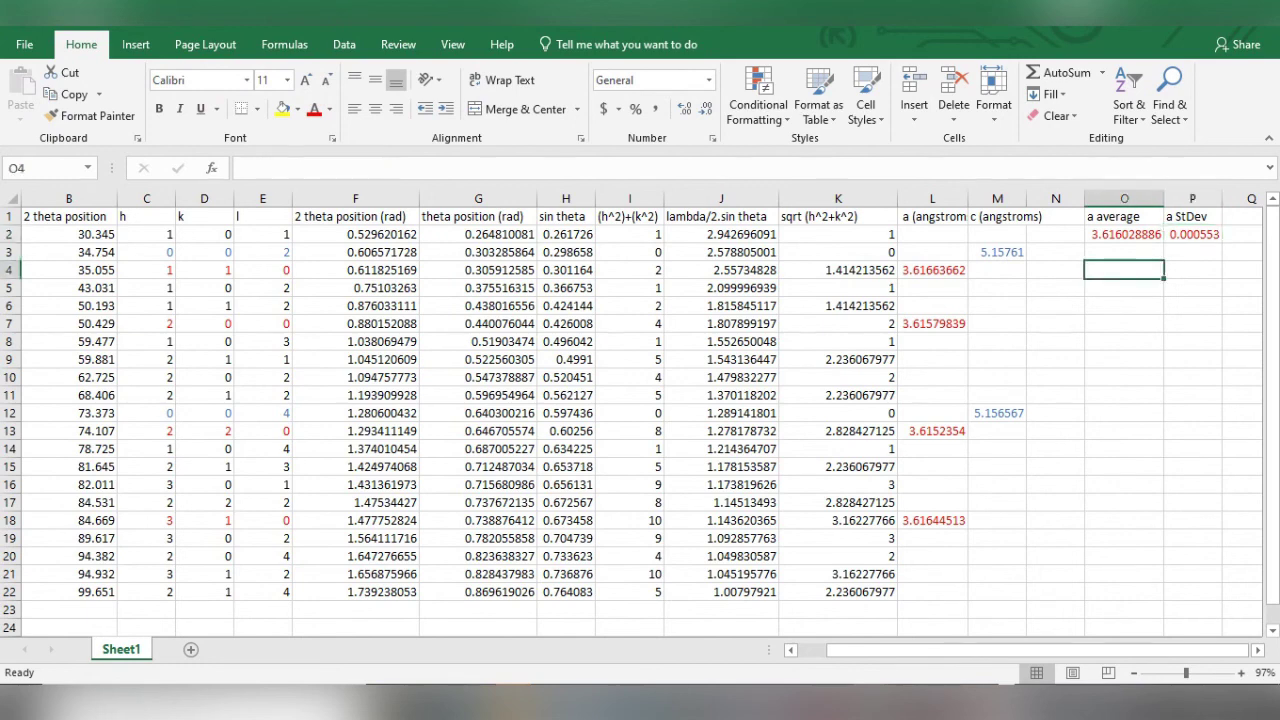
text(c aver)
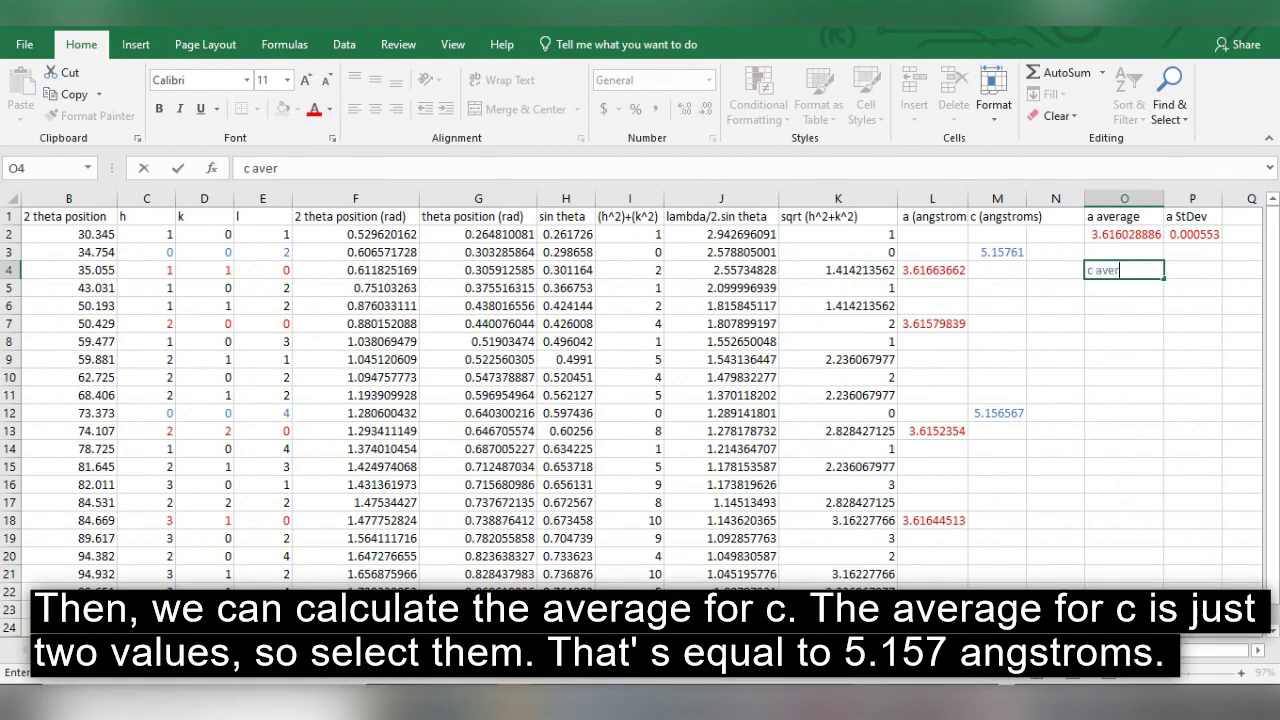
text(age)
key(Tab)
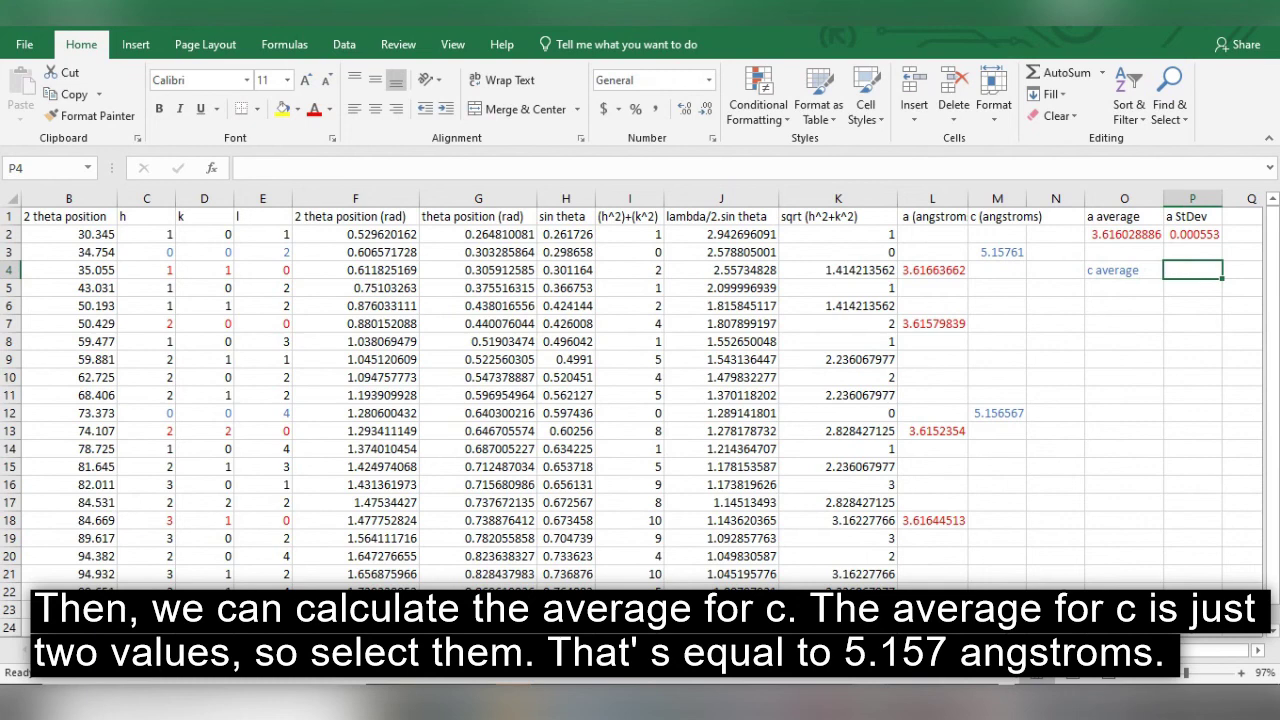
text(a Std)
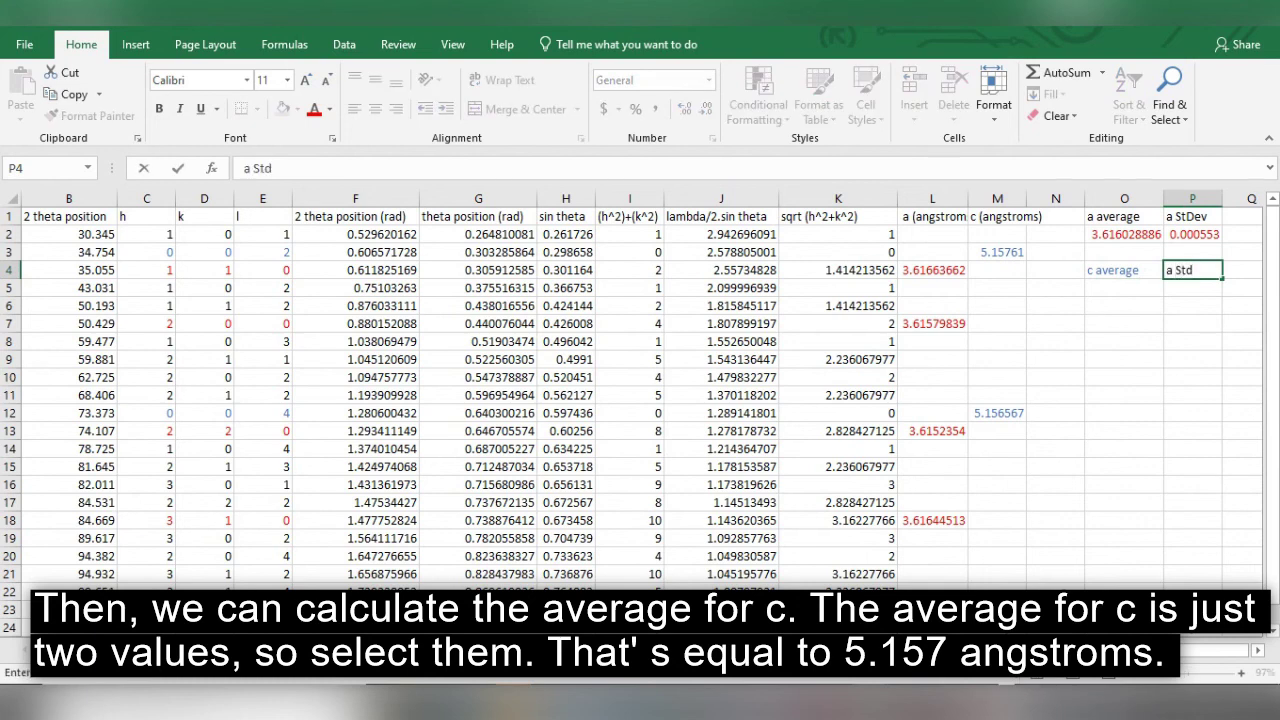
text( Dev)
key(Return)
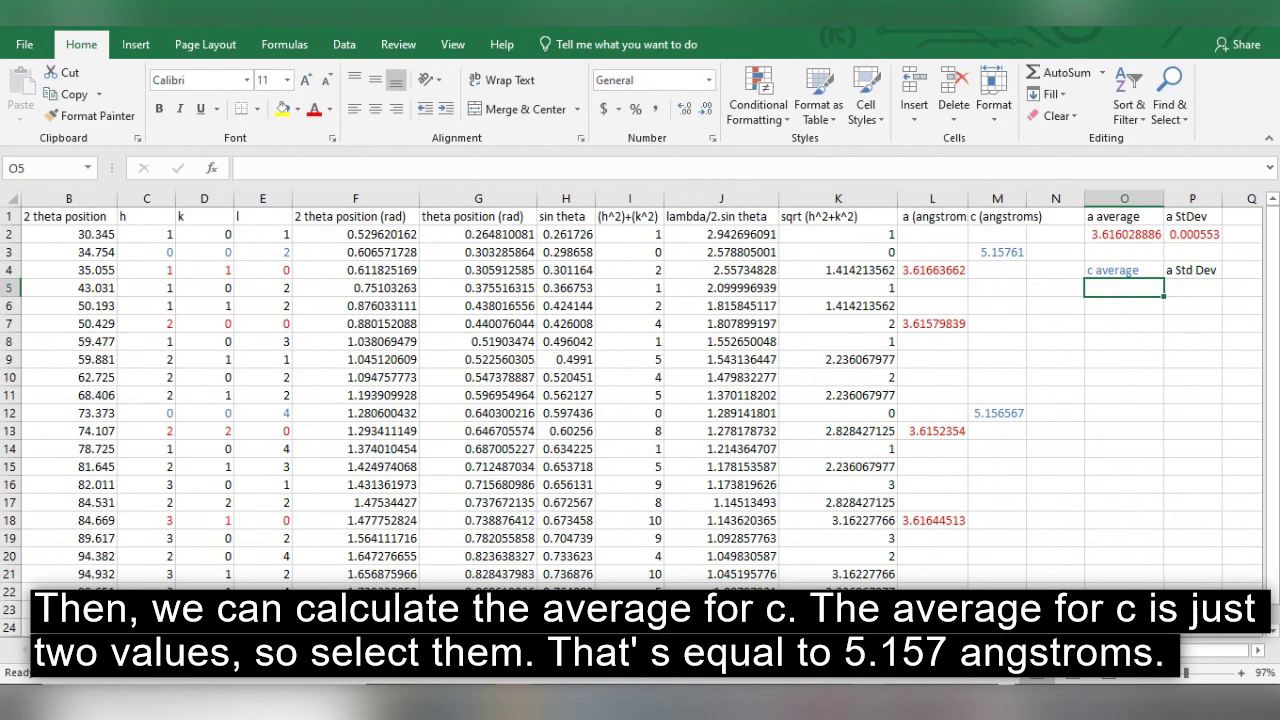
Step: Calculate the average of the c values in M3 and M12 in cell O5 using the AVERAGE function
click(284, 44)
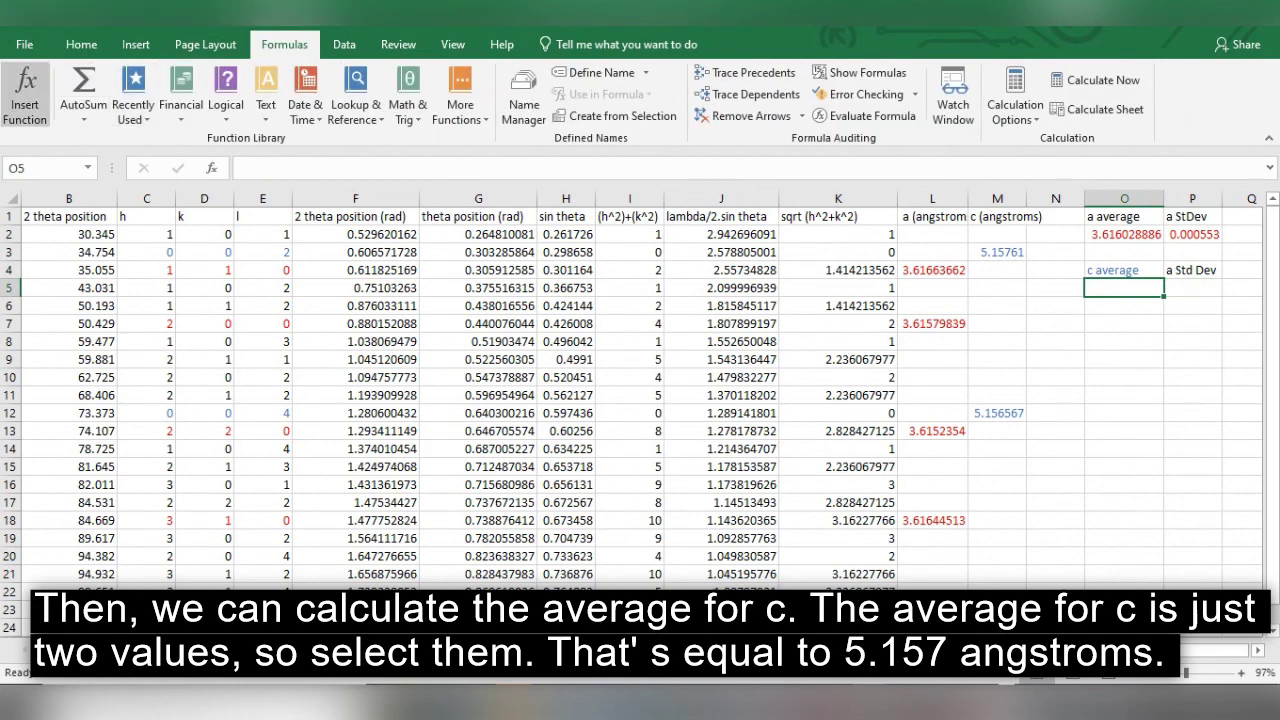
click(24, 95)
click(424, 381)
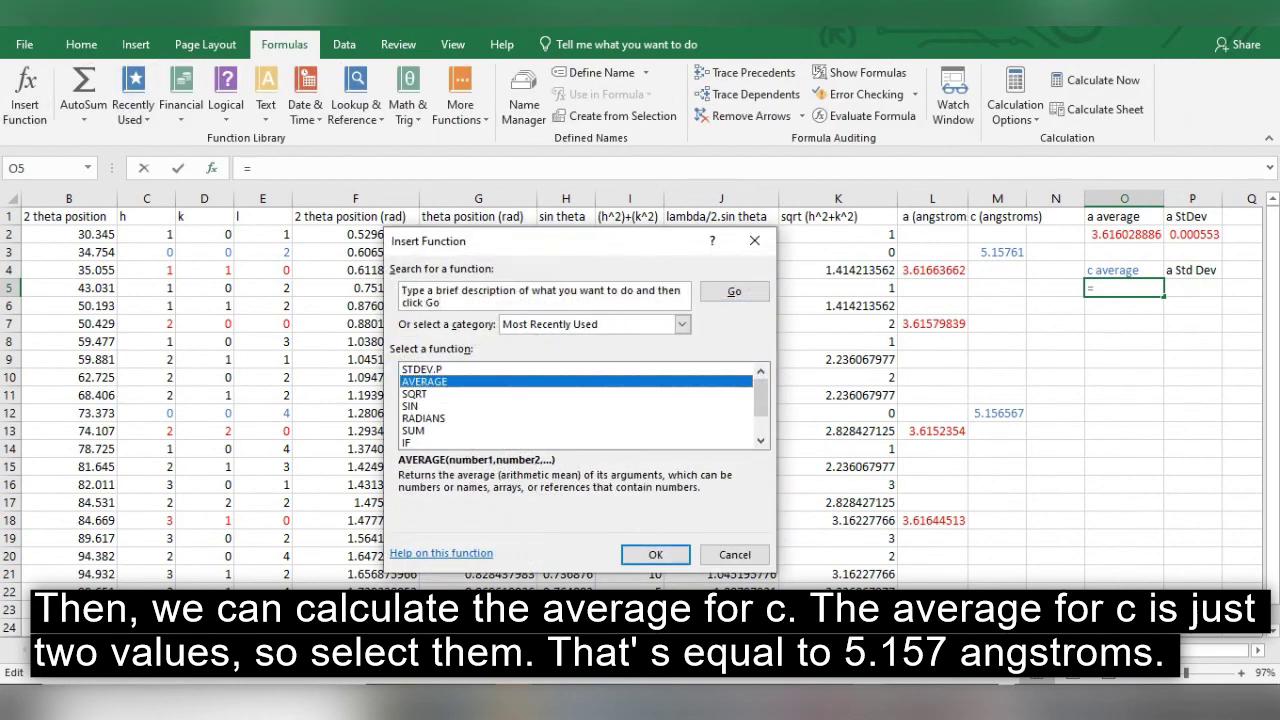
click(655, 554)
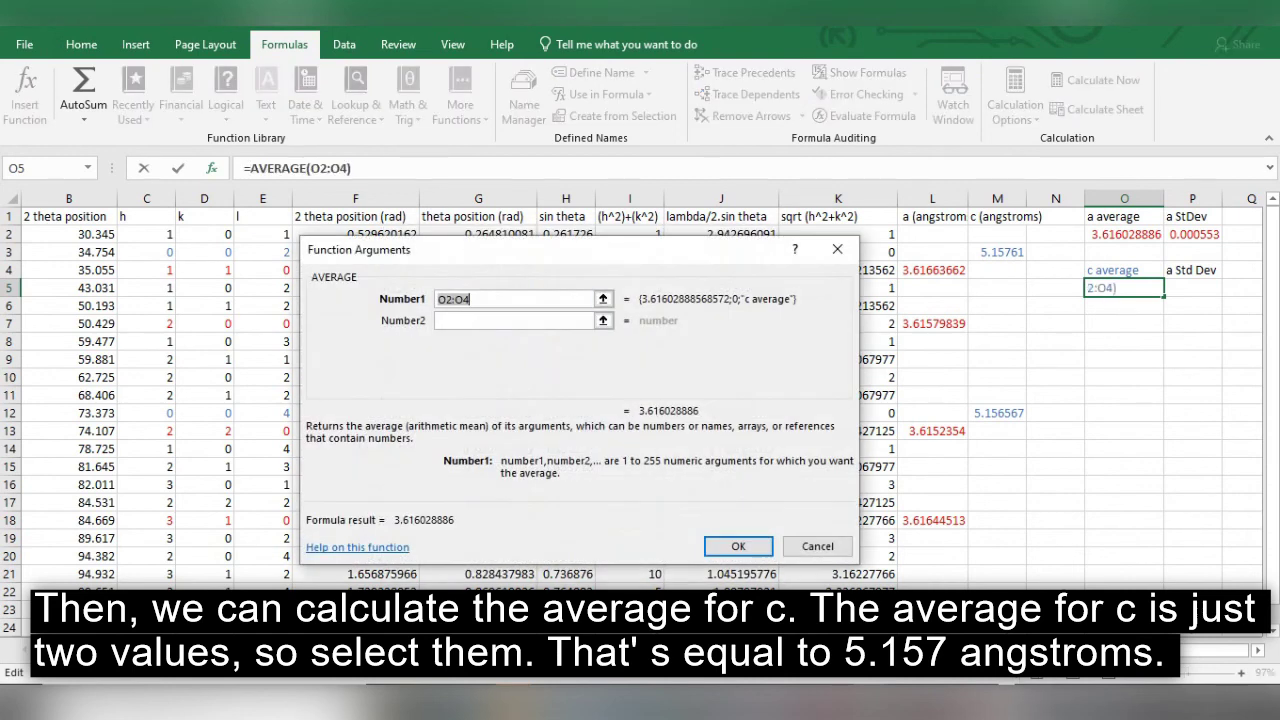
click(603, 298)
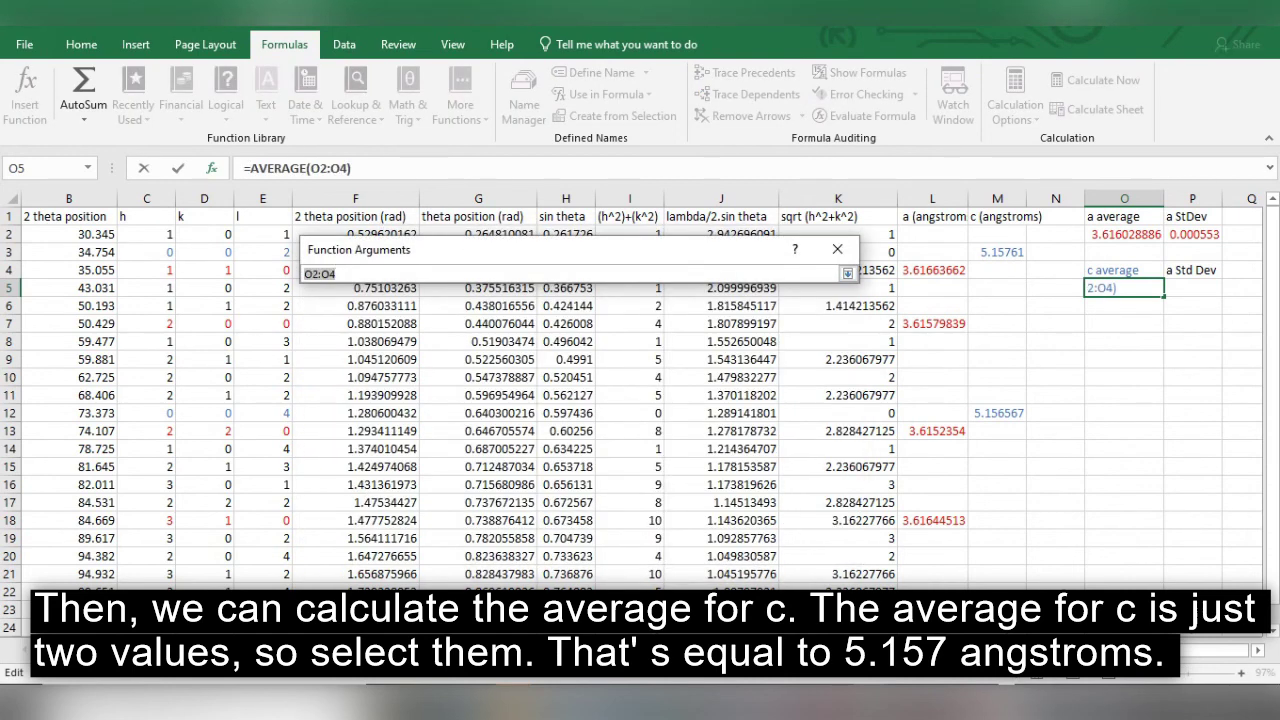
click(997, 252)
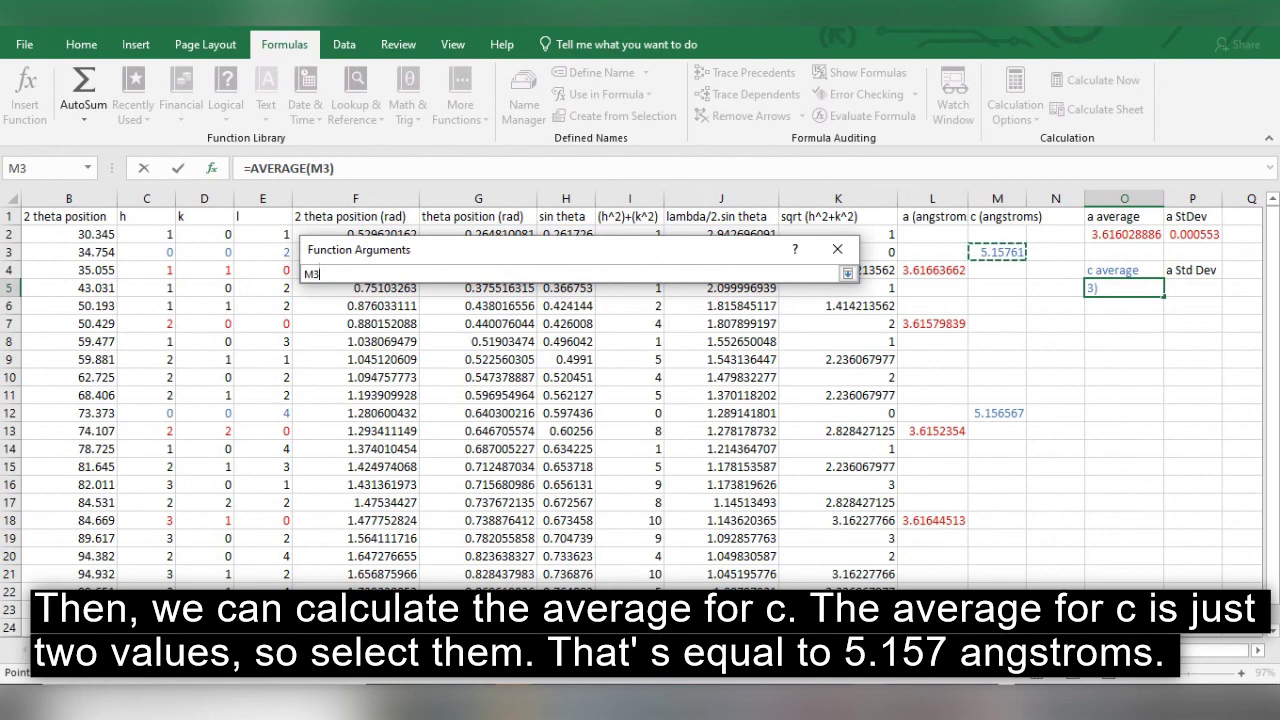
ctrl+click(997, 413)
click(847, 273)
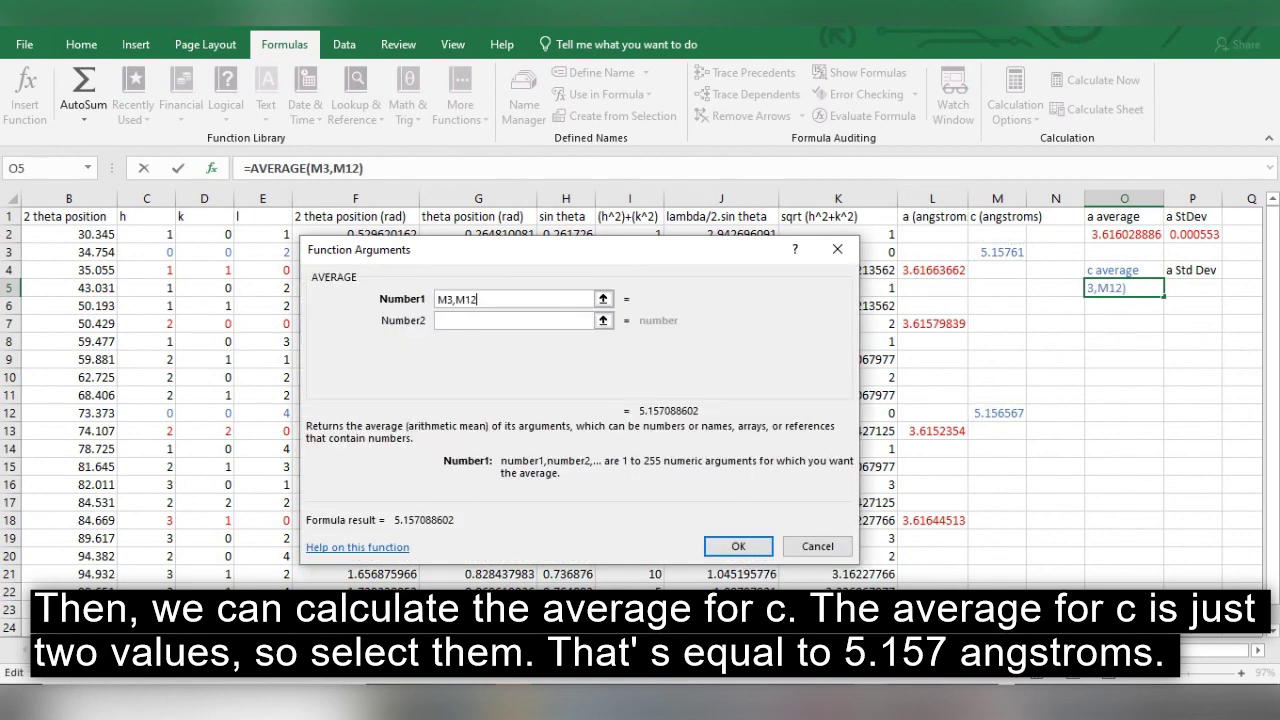
click(738, 546)
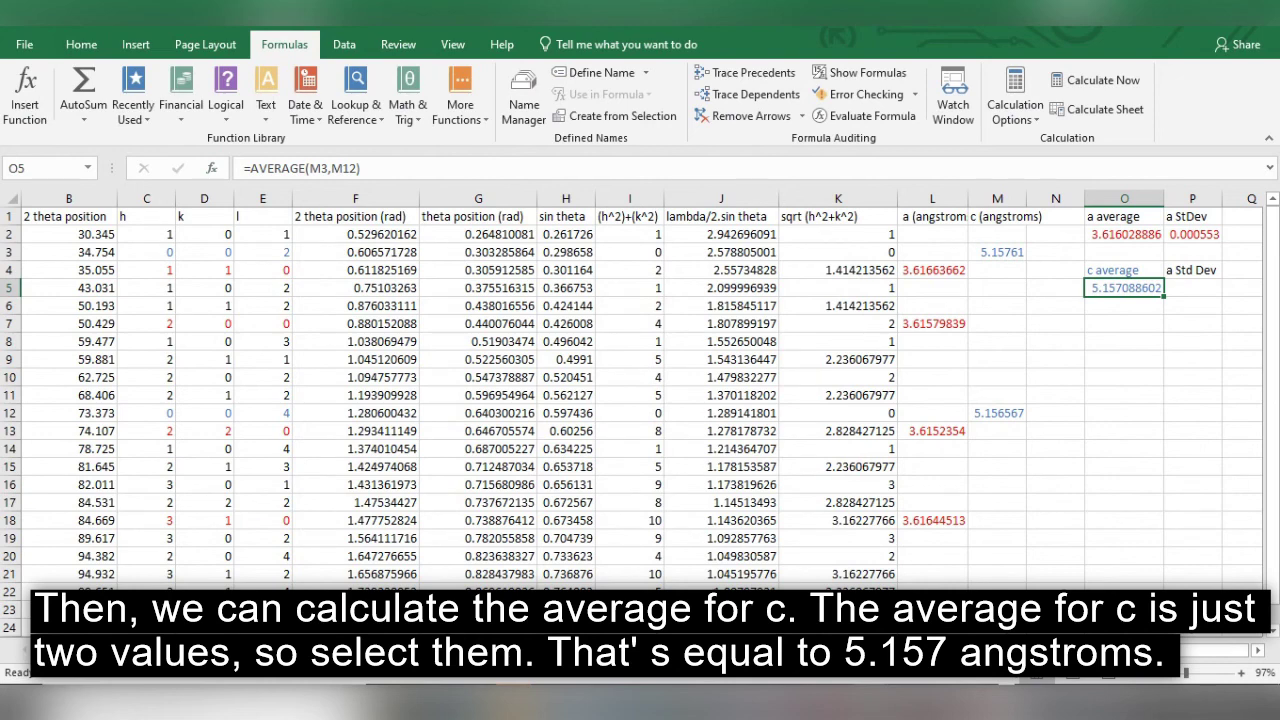
Step: Calculate the standard deviation of the c values in M3 and M12 in cell P5 using STDEV.P
click(1192, 288)
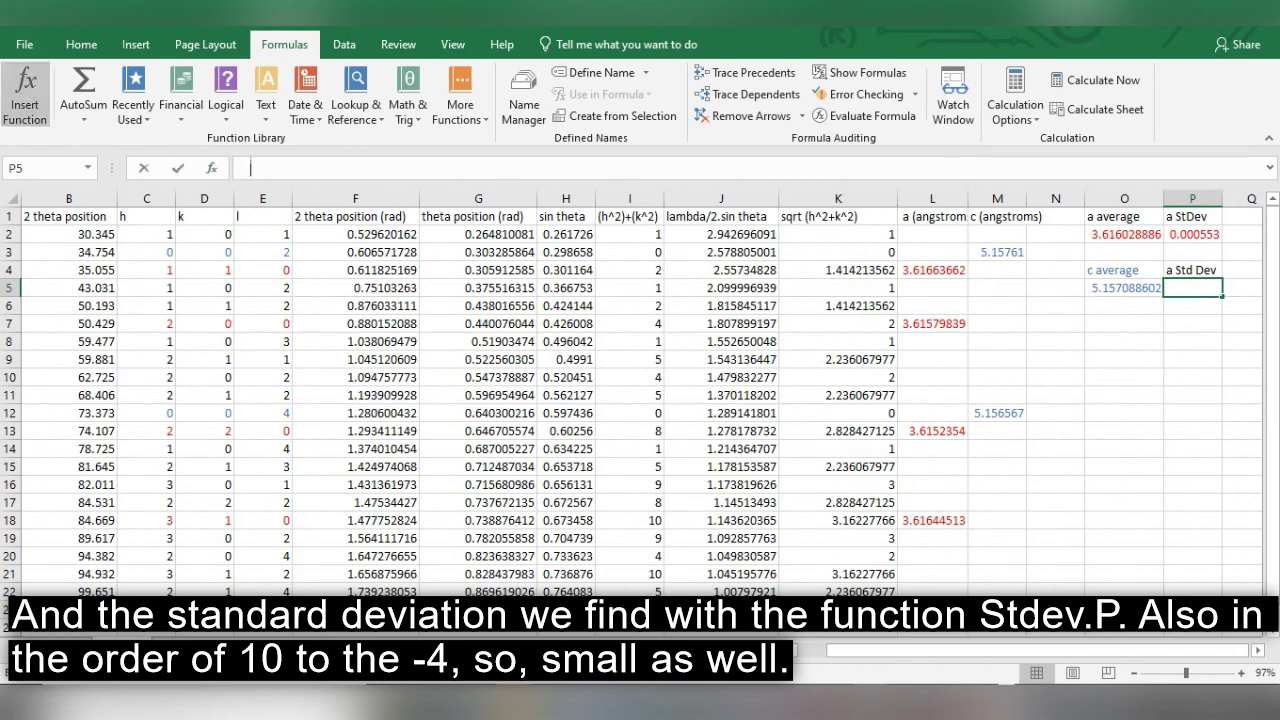
click(25, 95)
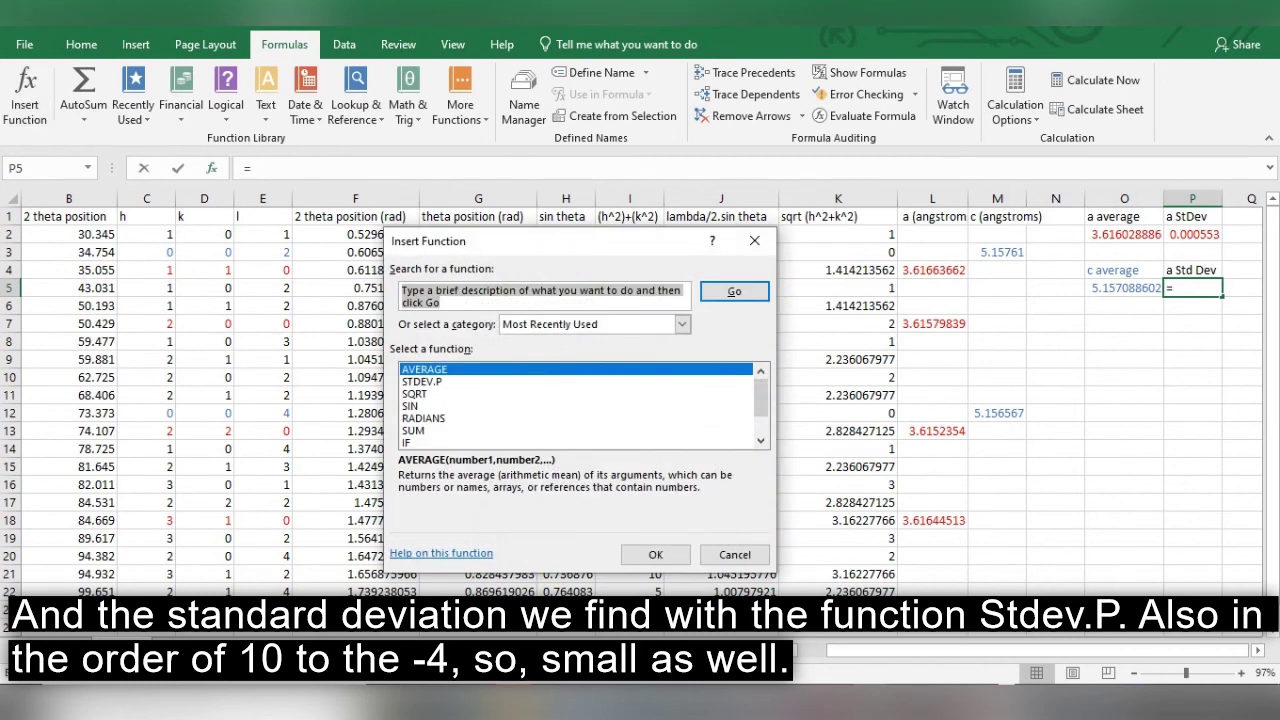
click(422, 381)
click(655, 554)
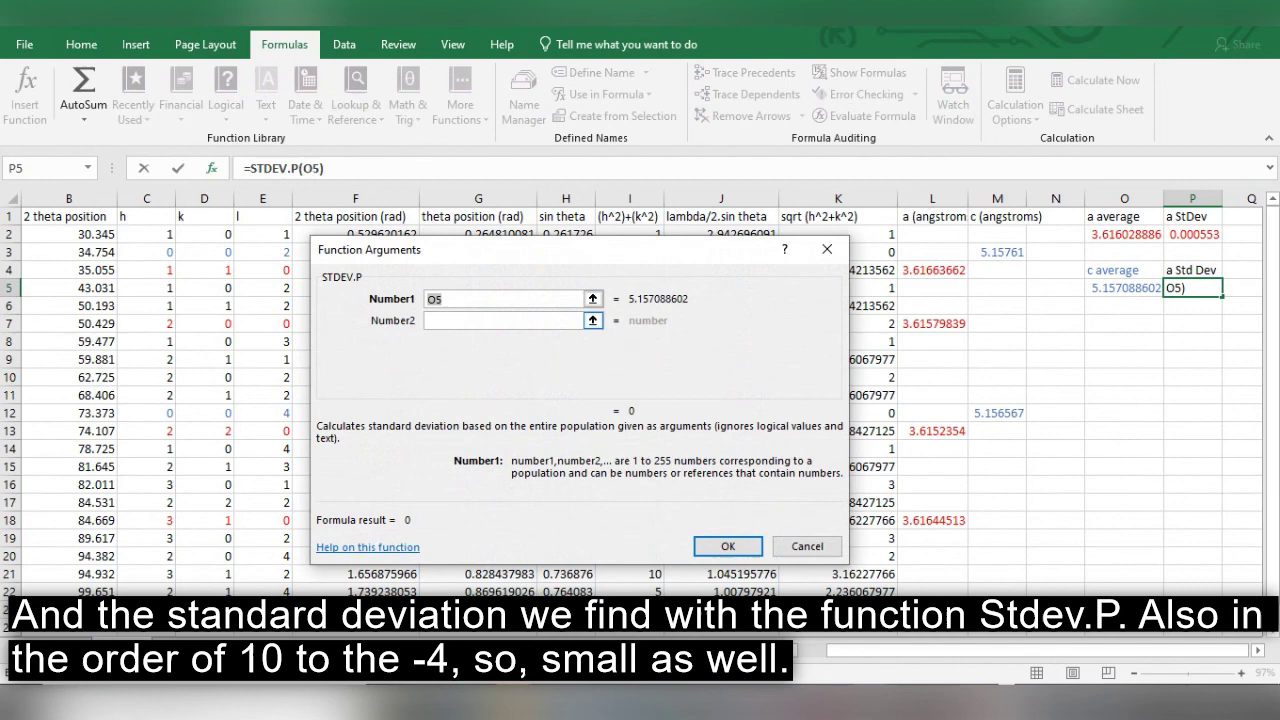
click(594, 299)
click(997, 252)
ctrl+click(997, 413)
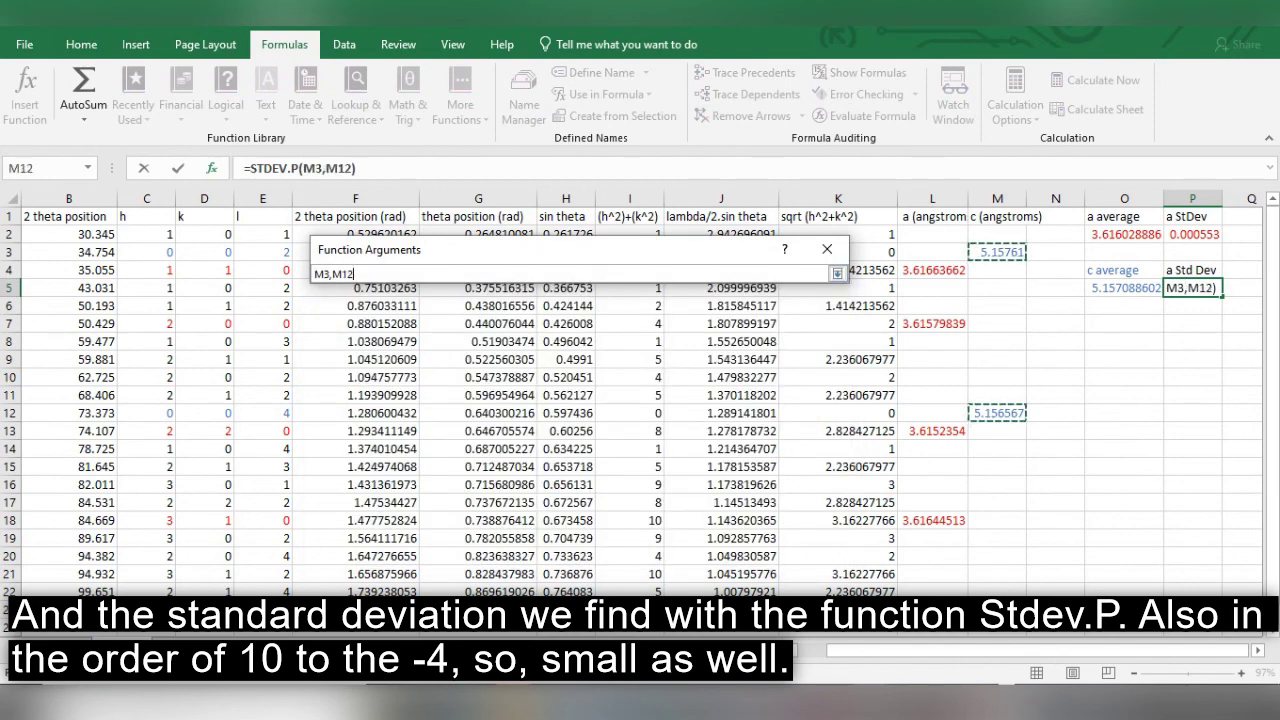
key(Return)
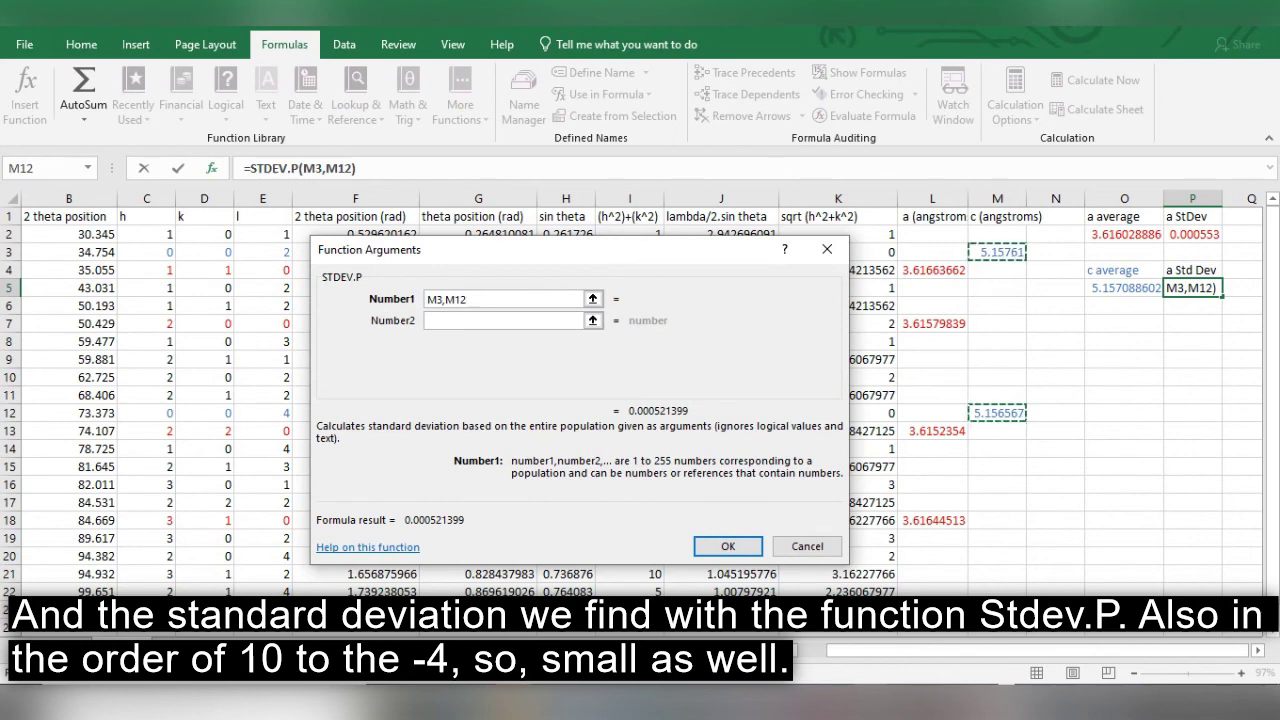
click(728, 546)
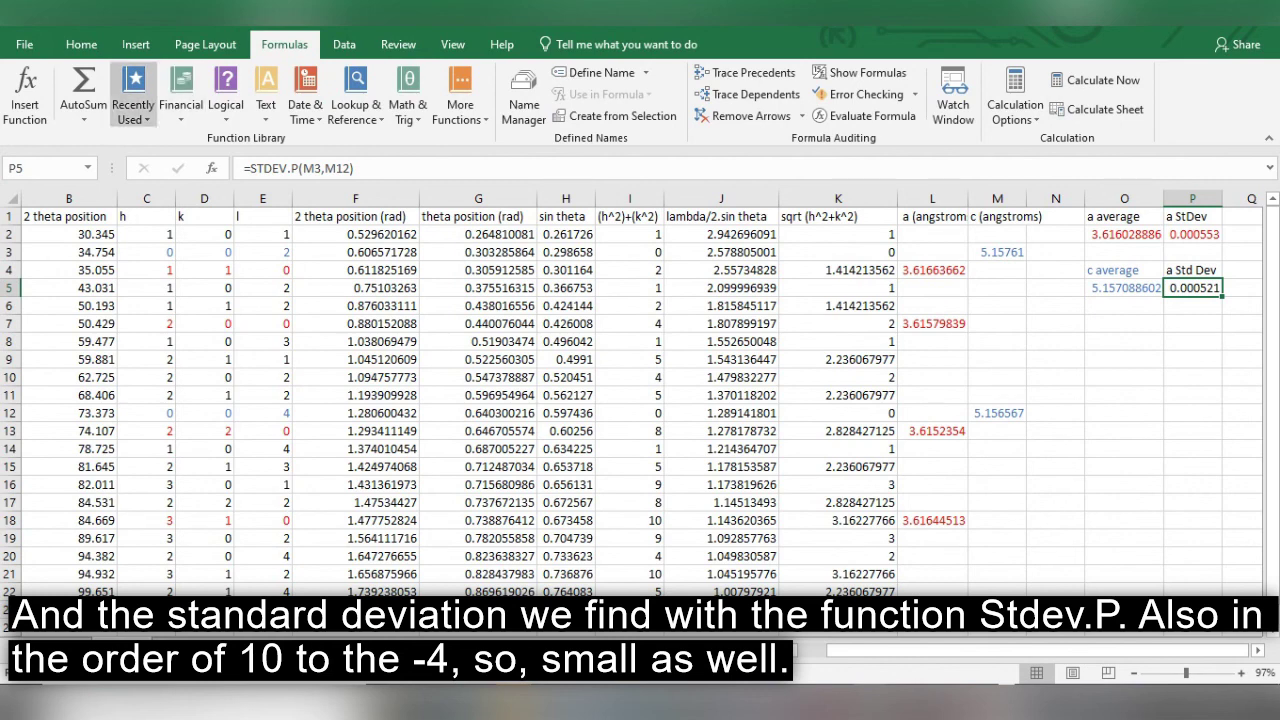
Step: Colour the c standard deviation value in P5 blue
click(81, 44)
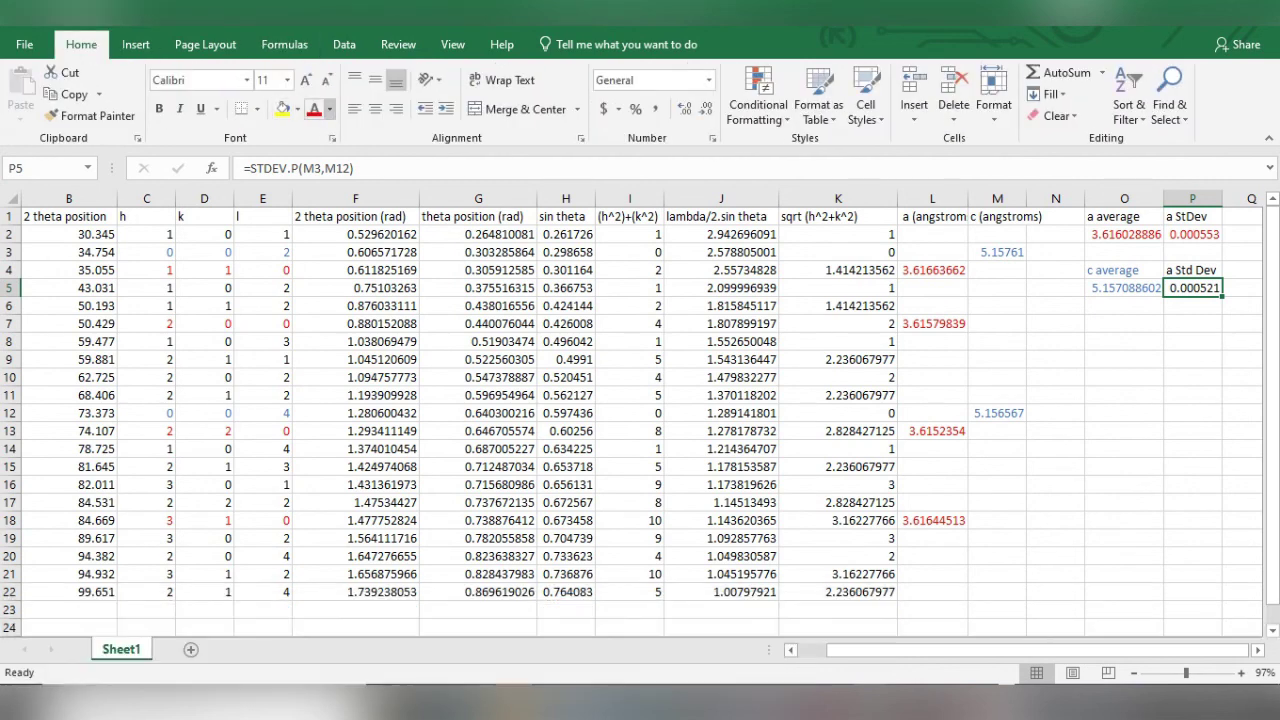
click(329, 109)
click(377, 174)
click(1124, 359)
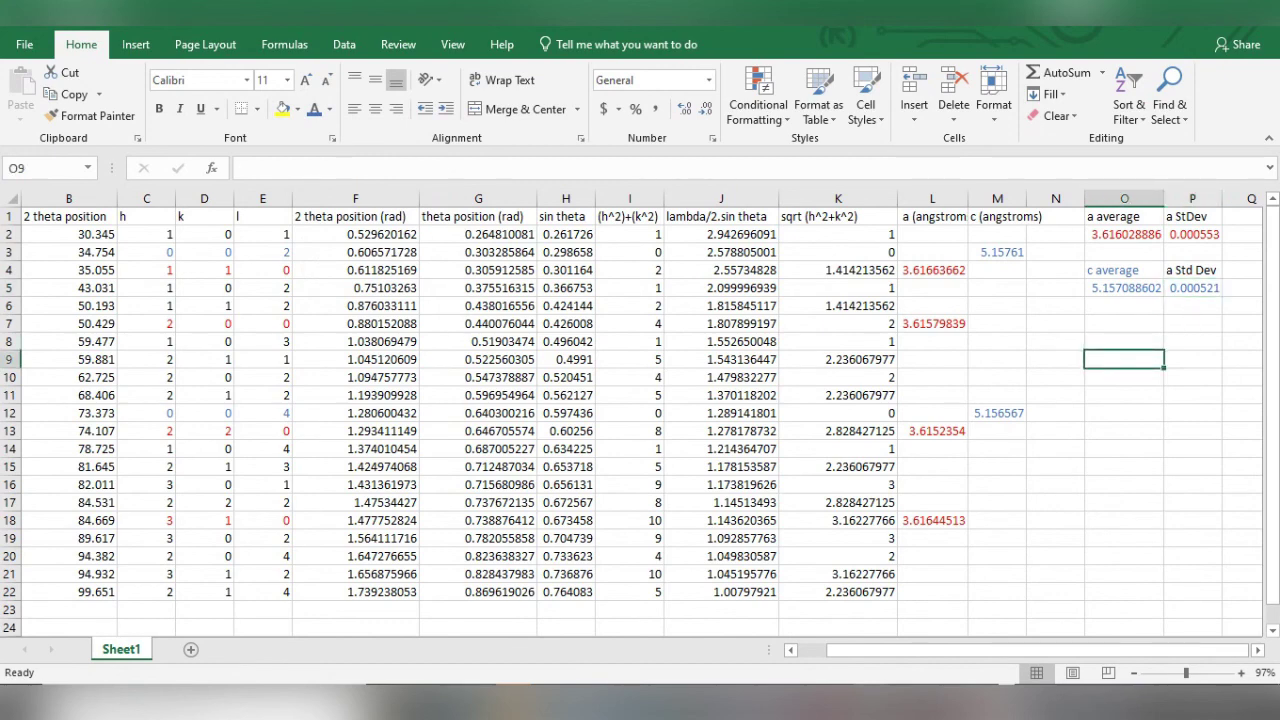